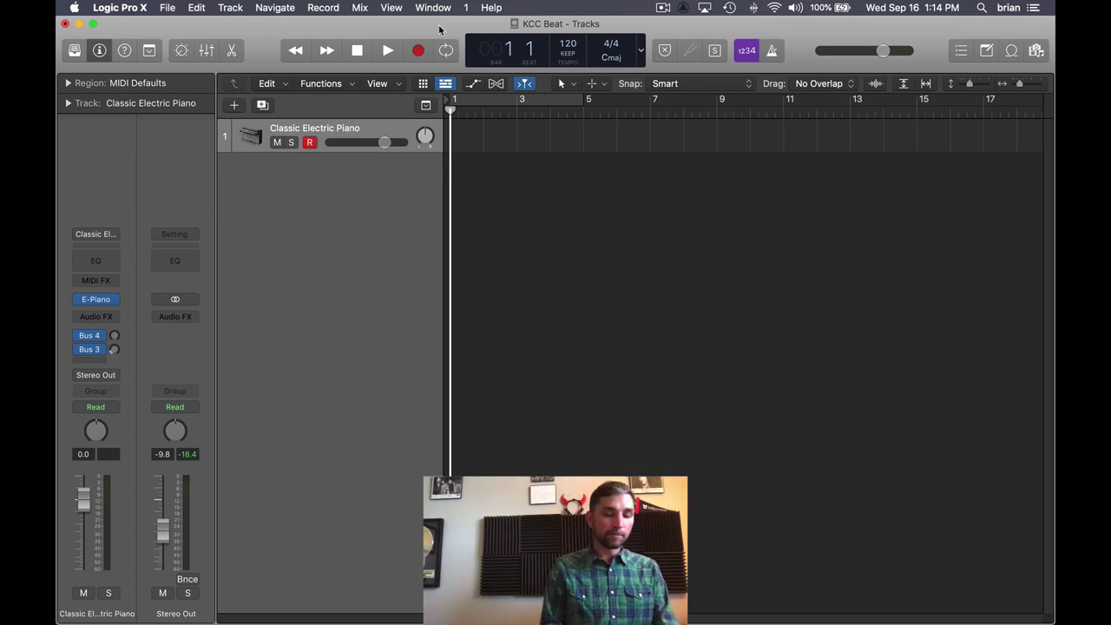
Open the Apple Loops browser and clear the Beats filter to list all 23344 loops.
key("o")
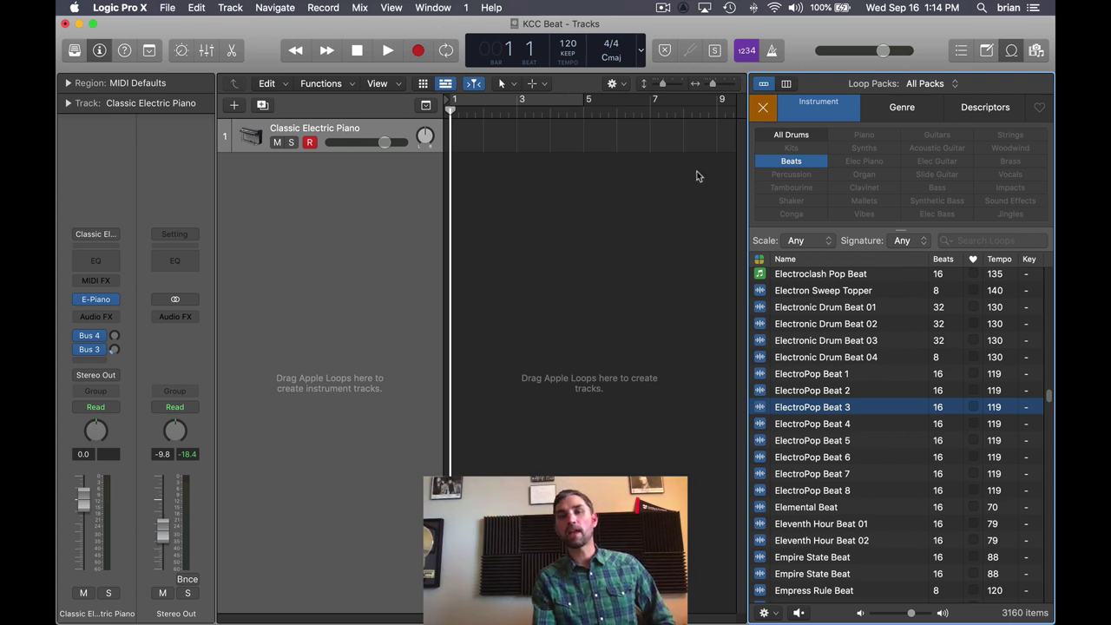
left_click(762, 108)
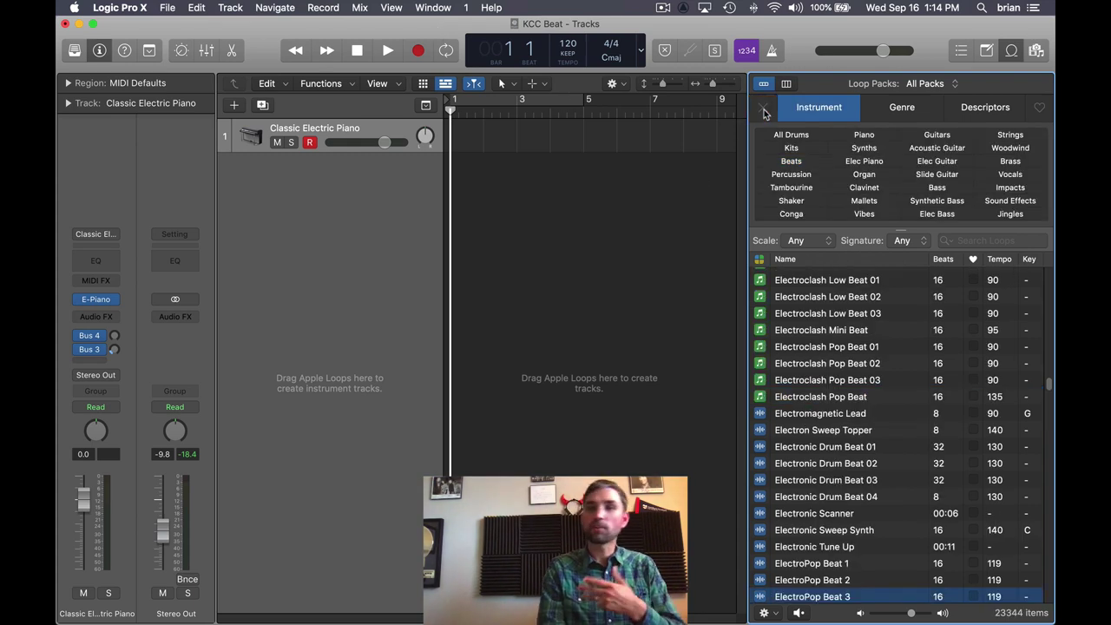
scroll(833, 360, "up", 15)
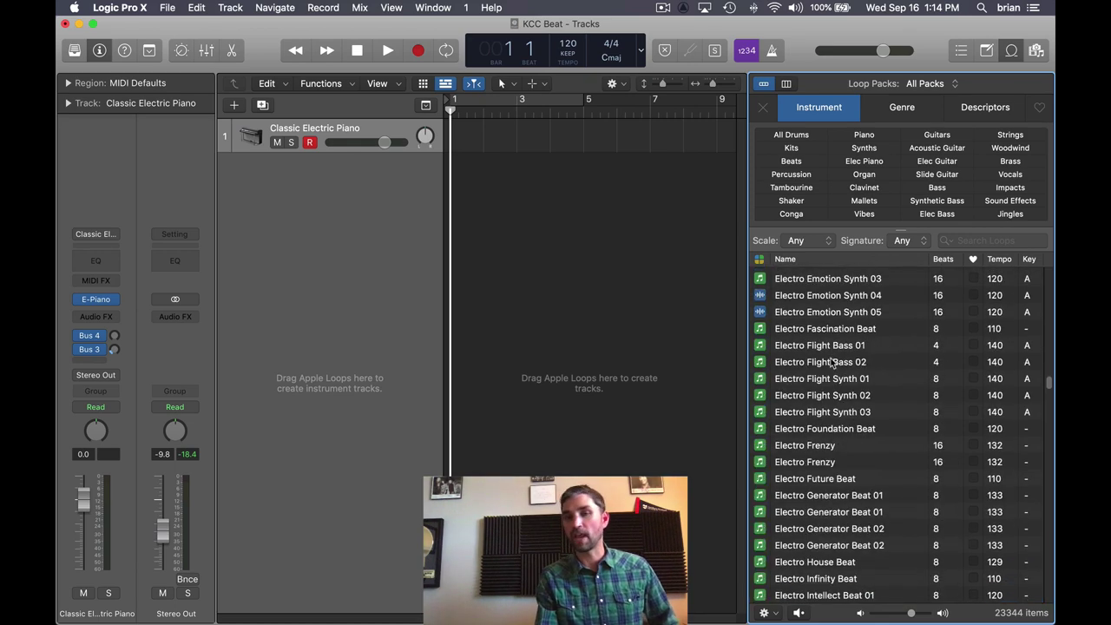
Audition the Electro Fascination Beat and Escape A Violas loops.
left_click(831, 328)
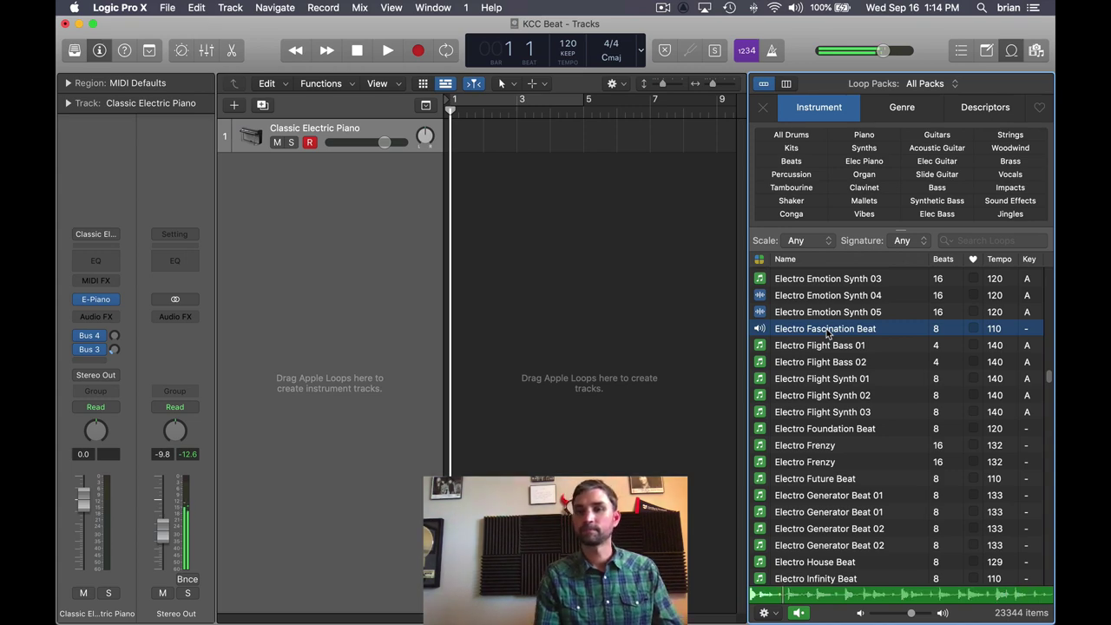
left_click(828, 330)
scroll(828, 332, "down", 15)
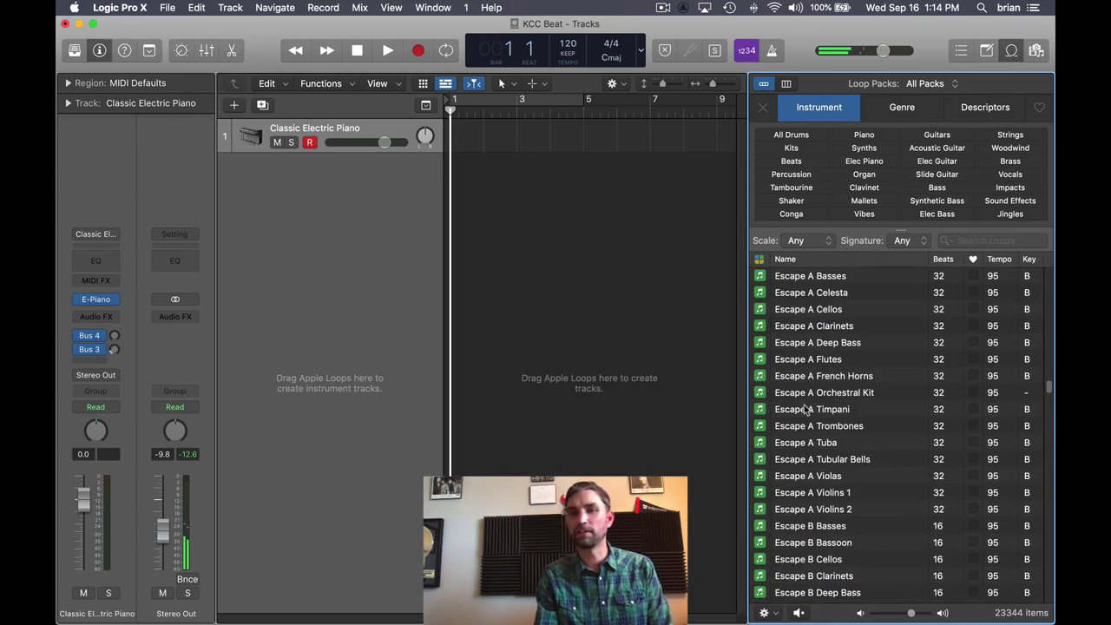
left_click(807, 476)
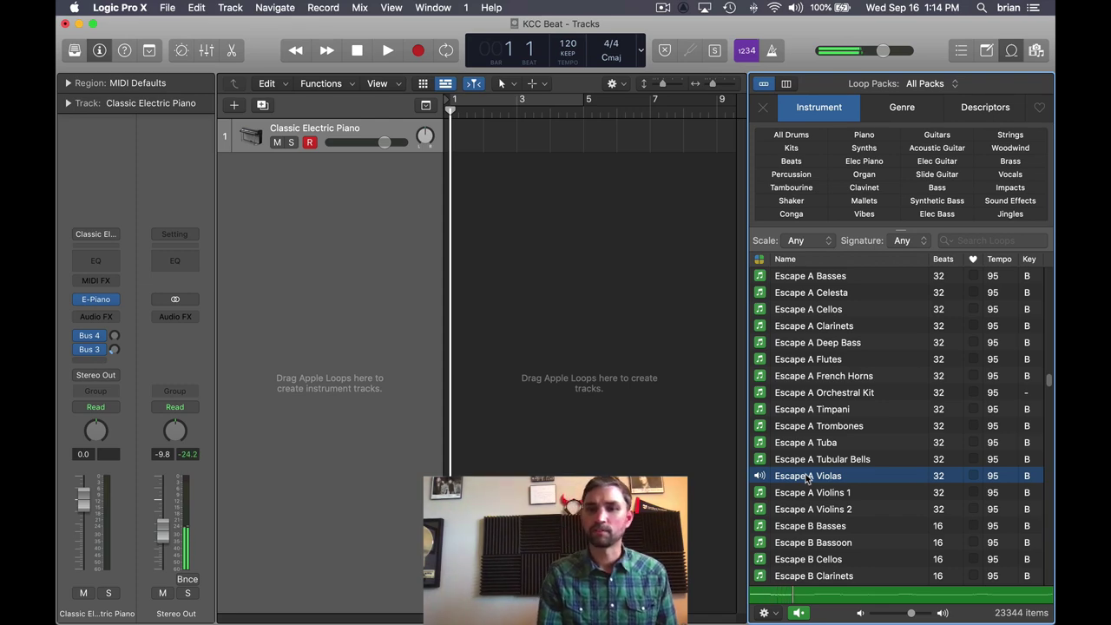
left_click(807, 475)
Audition Exotic Beat 16, Extra Push Topper and Extraordinary Beat 02.
scroll(812, 469, "down", 15)
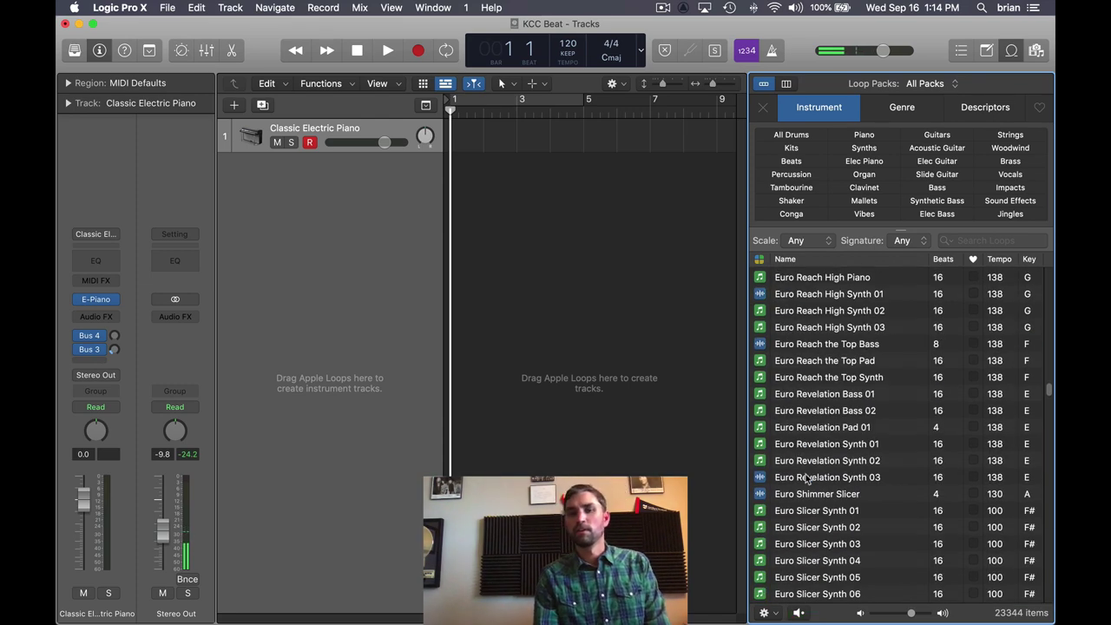
scroll(812, 463, "down", 10)
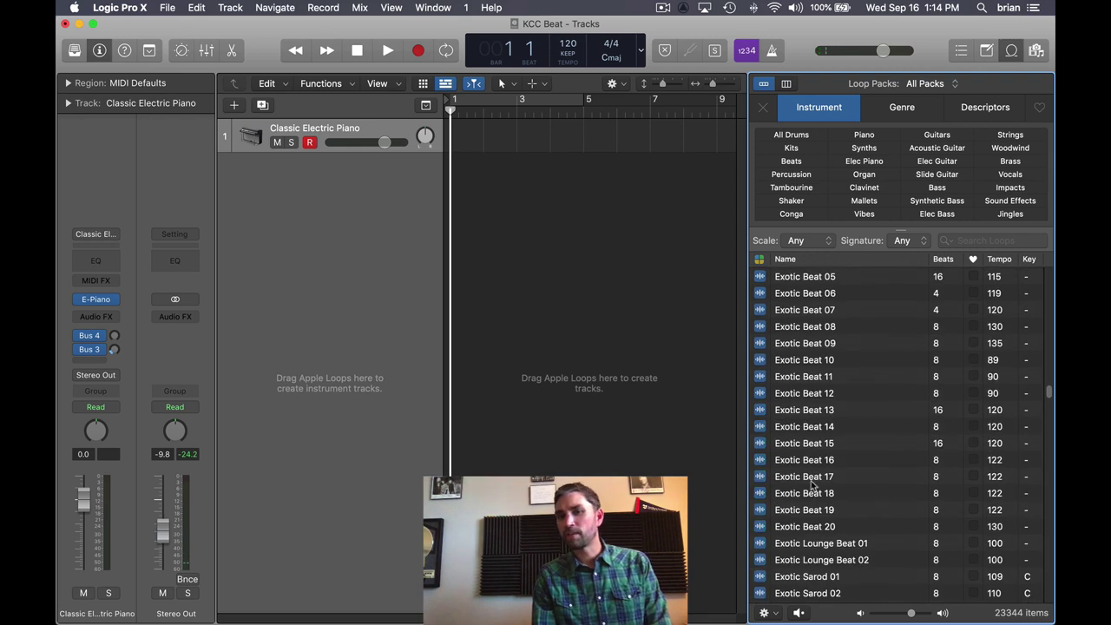
left_click(812, 462)
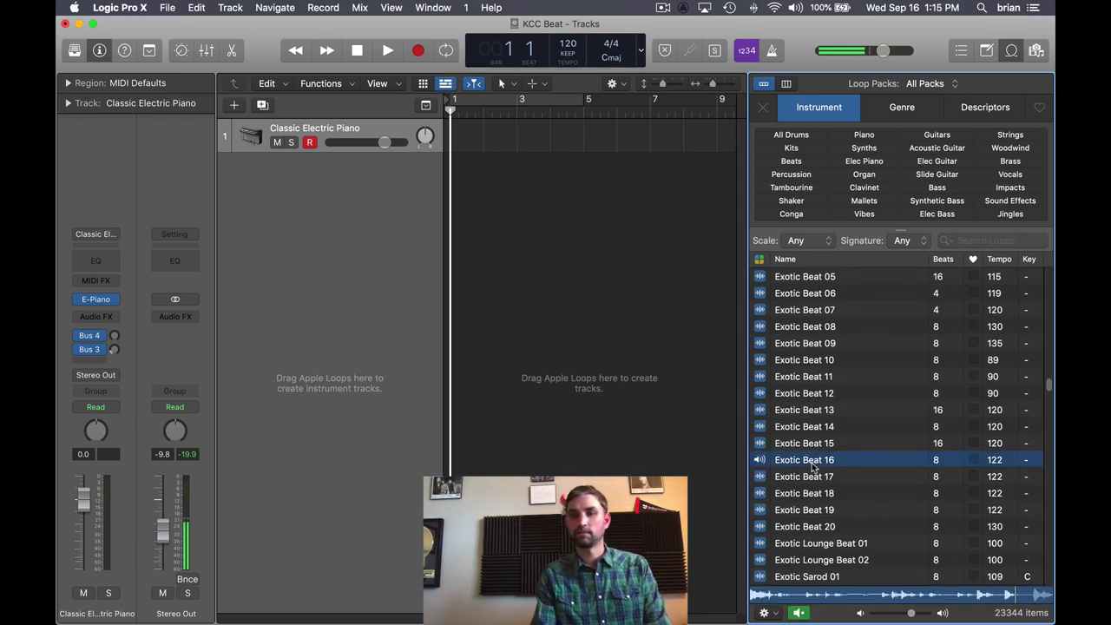
left_click(811, 463)
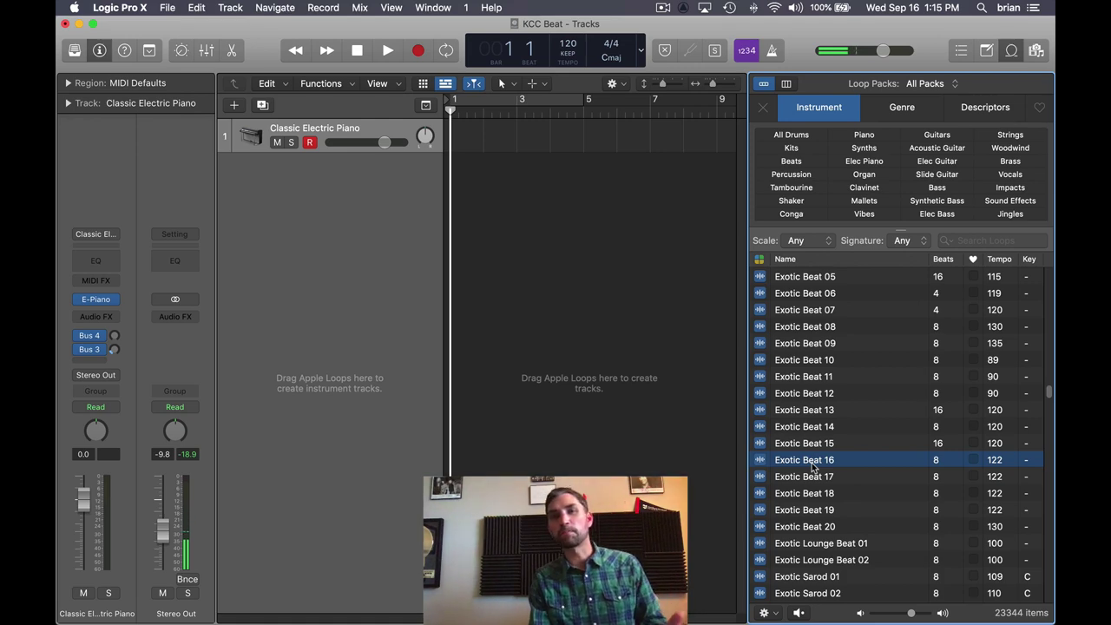
scroll(812, 462, "down", 15)
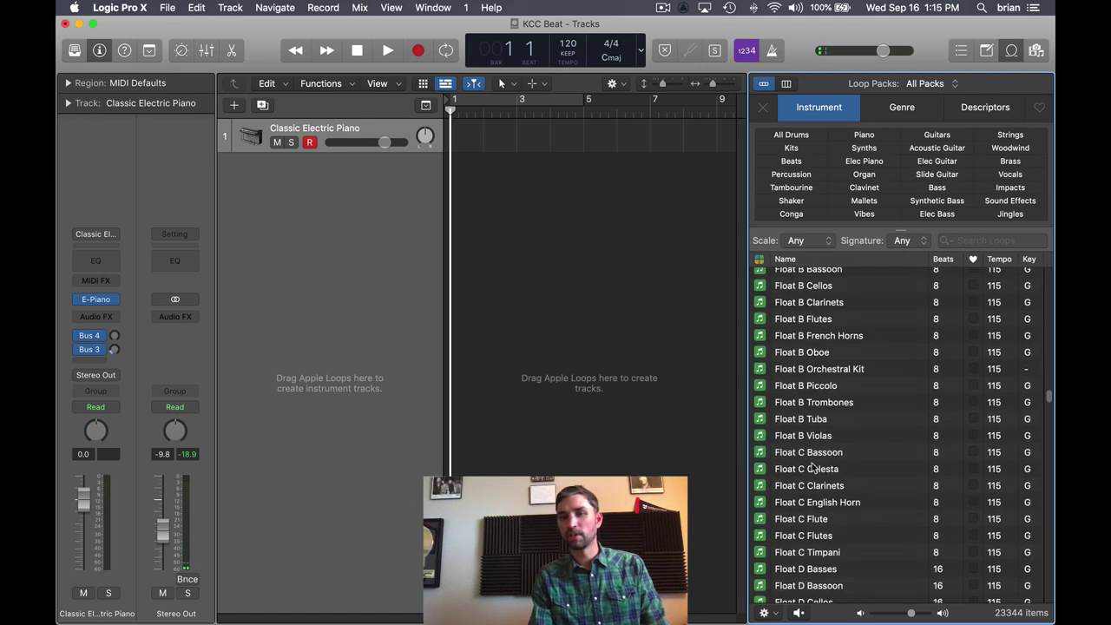
scroll(812, 467, "up", 15)
left_click(812, 409)
left_click(809, 476)
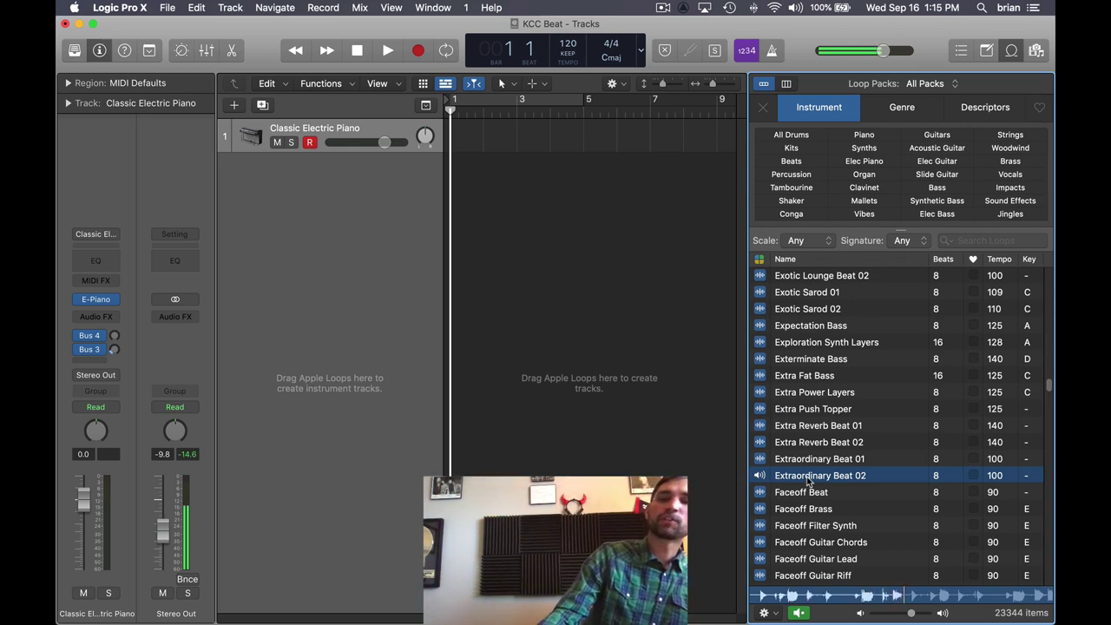
left_click(809, 477)
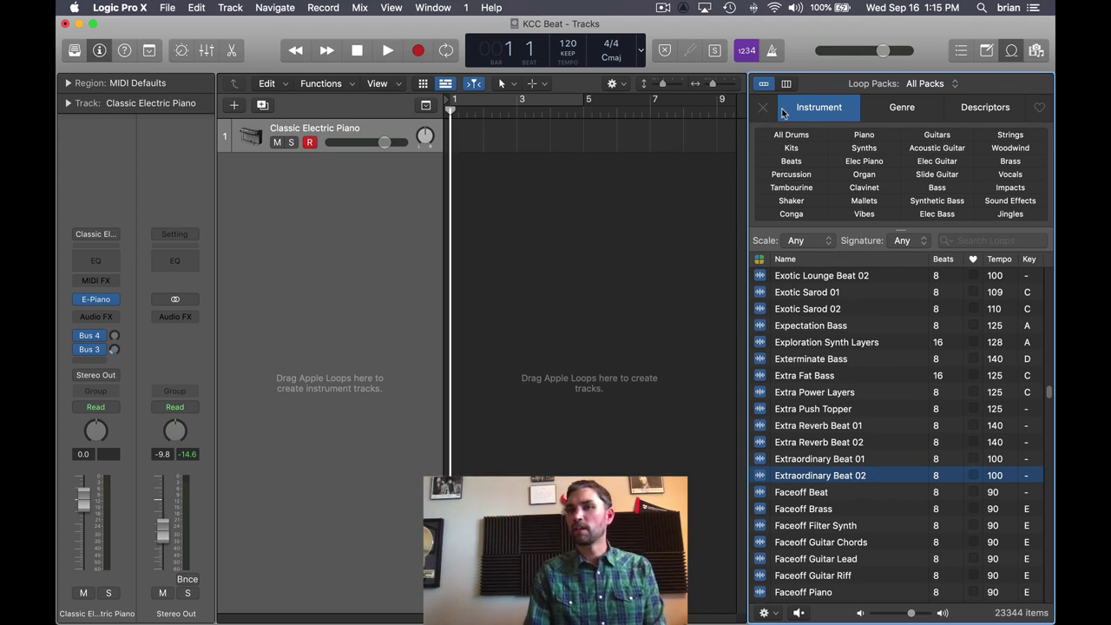
Filter the loops by the Electric and Cheerful descriptors, then return to instrument categories.
left_click(982, 114)
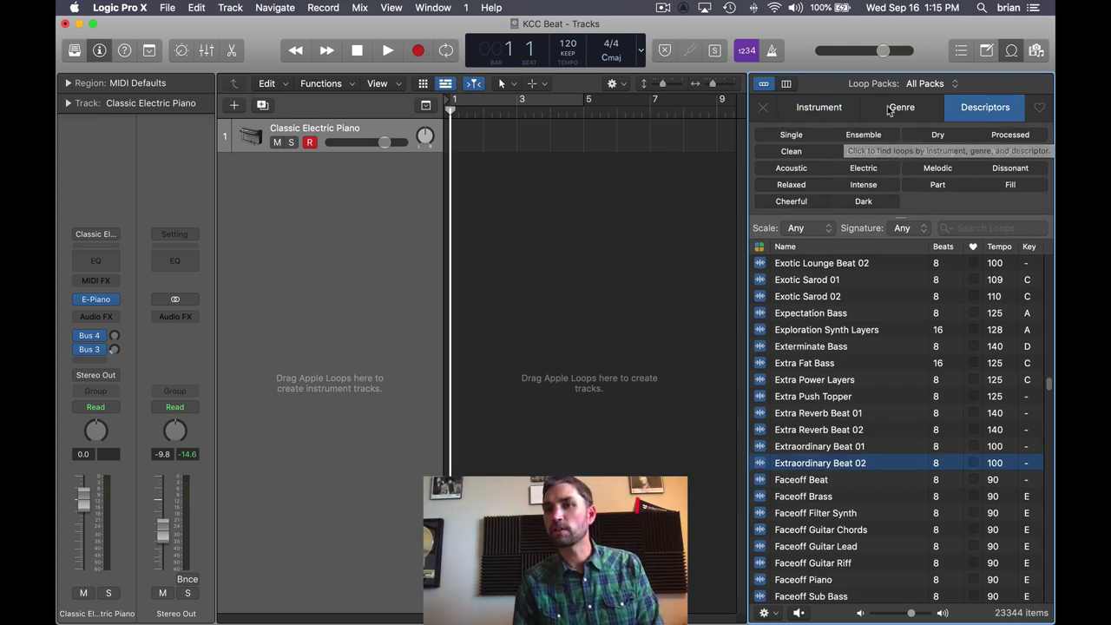
left_click(964, 114)
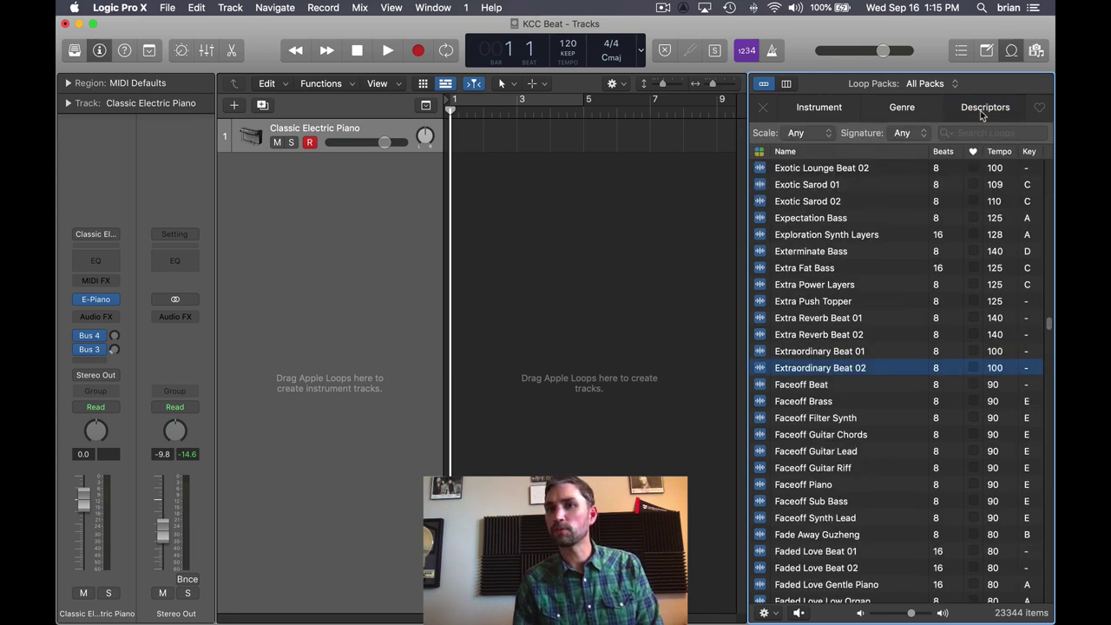
left_click(979, 116)
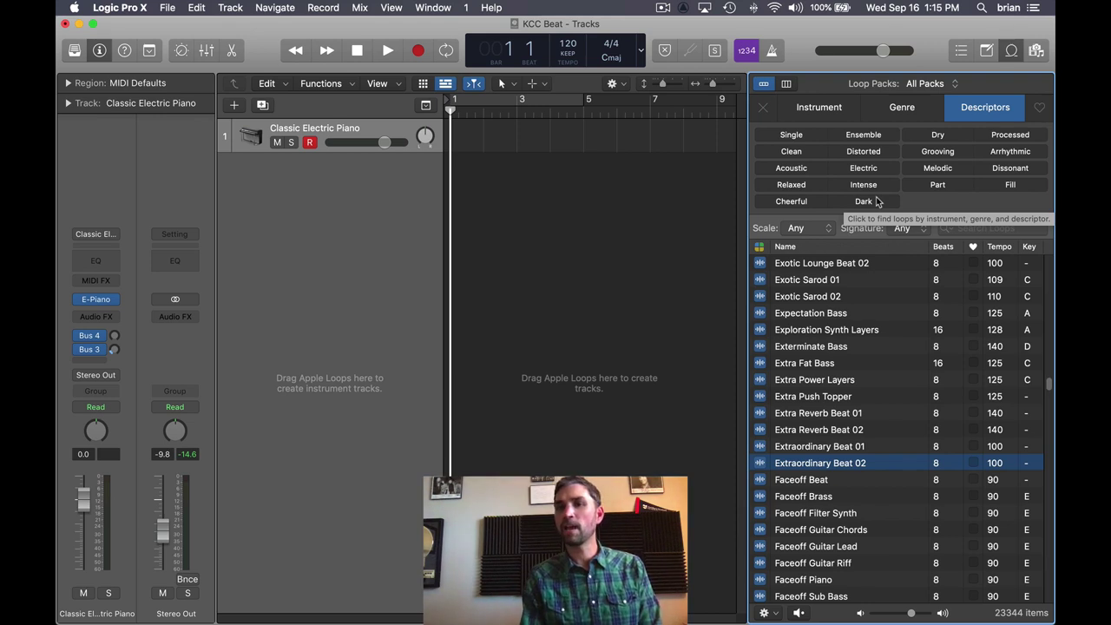
left_click(873, 170)
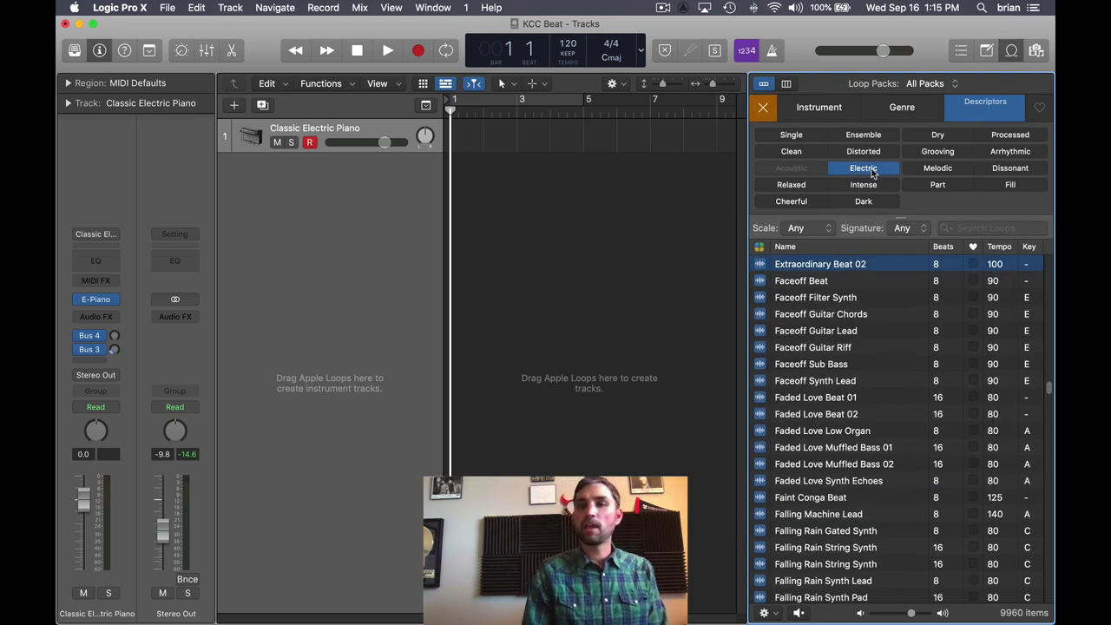
left_click(798, 203)
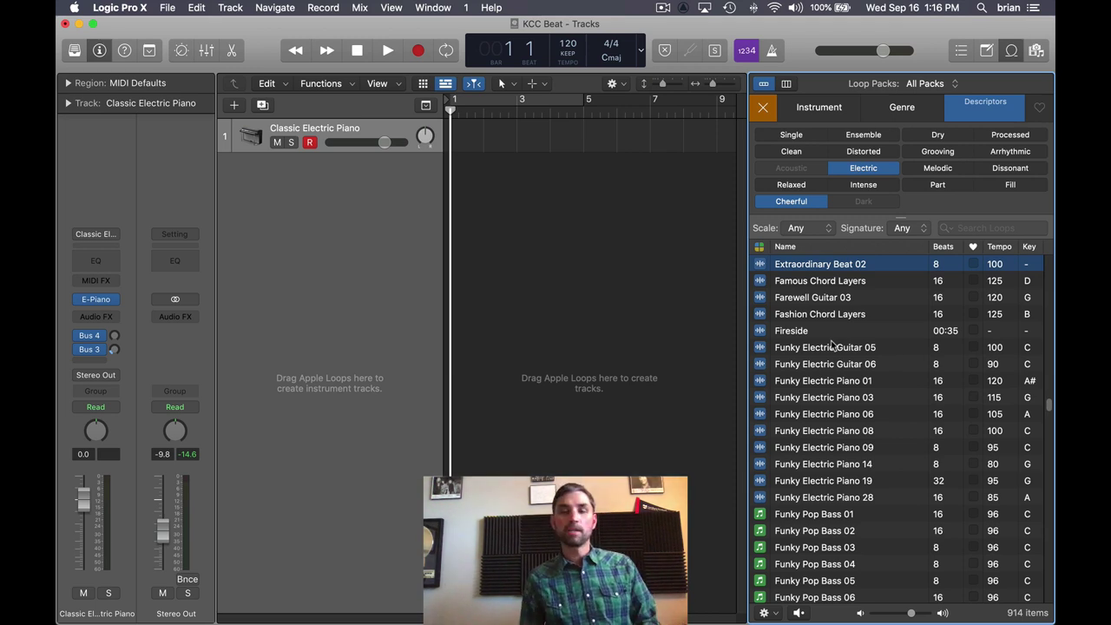
left_click(832, 113)
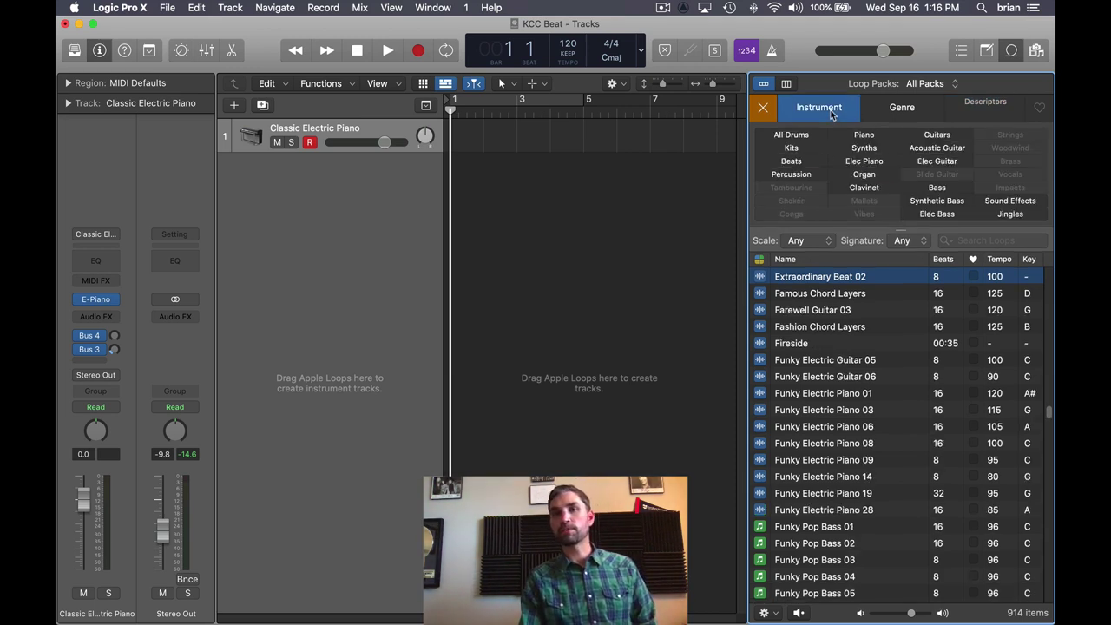
Show only beat loops and audition Gated Noise Effect 04 and House Potent Beat 01.
left_click(800, 164)
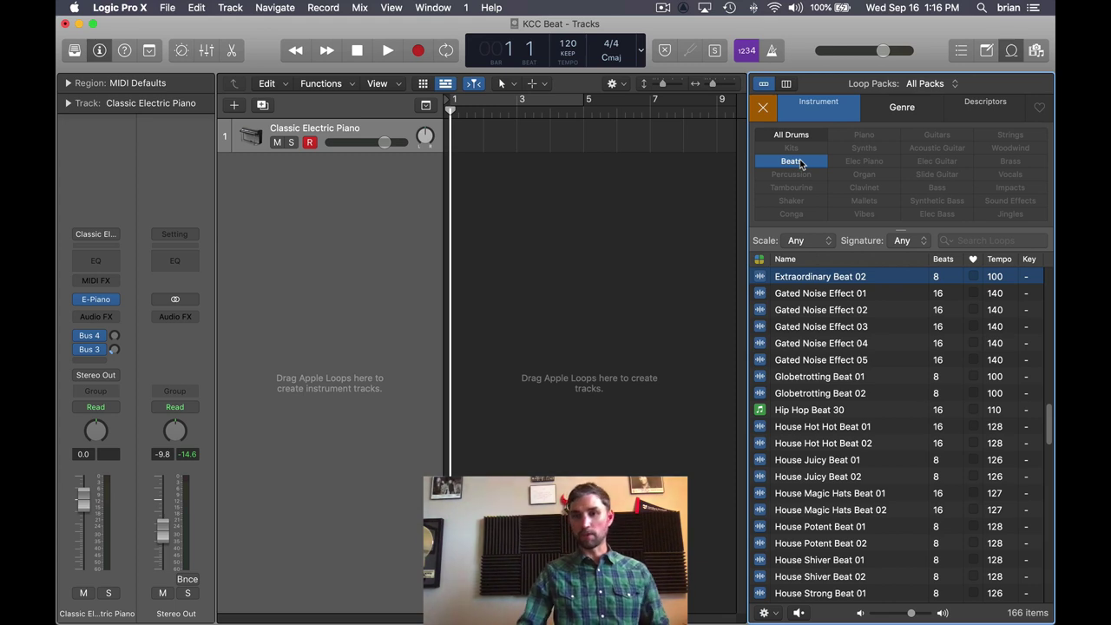
left_click(831, 347)
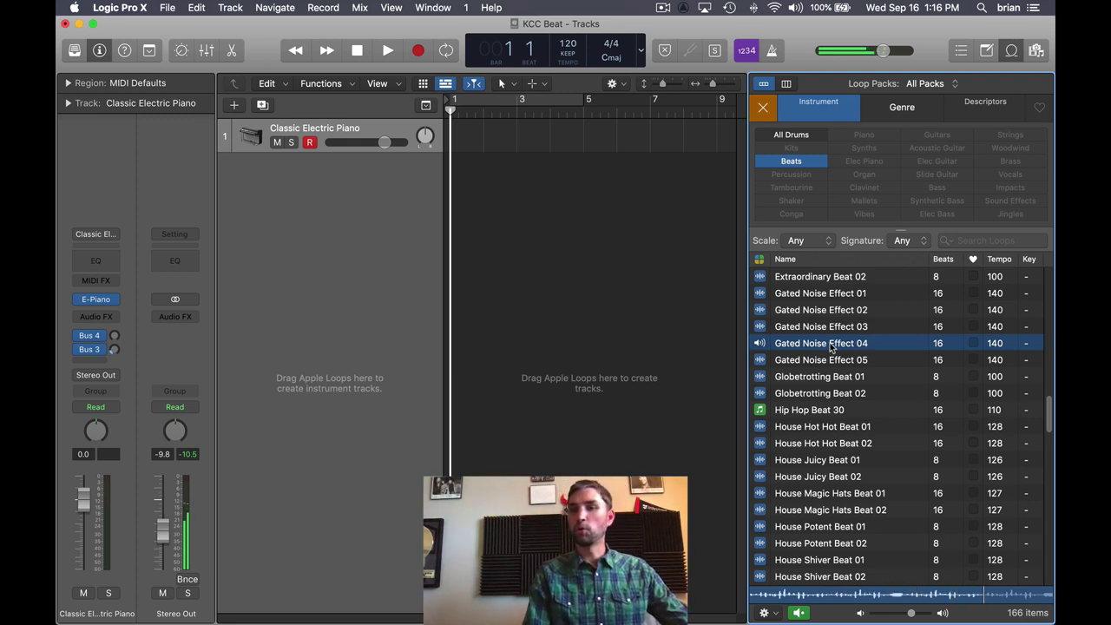
left_click(832, 347)
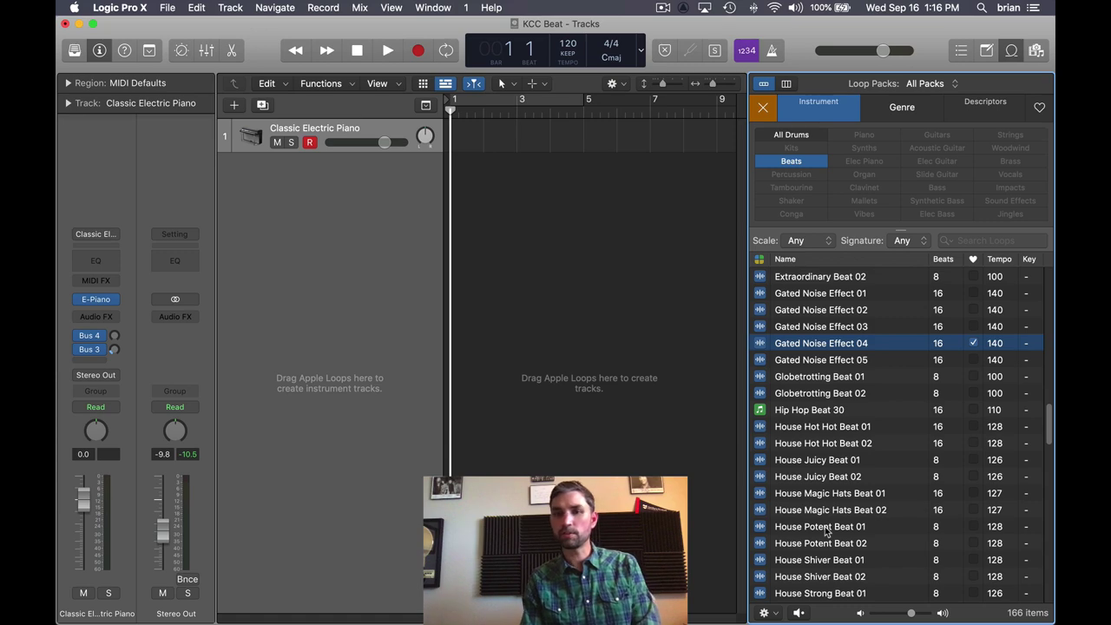
left_click(826, 528)
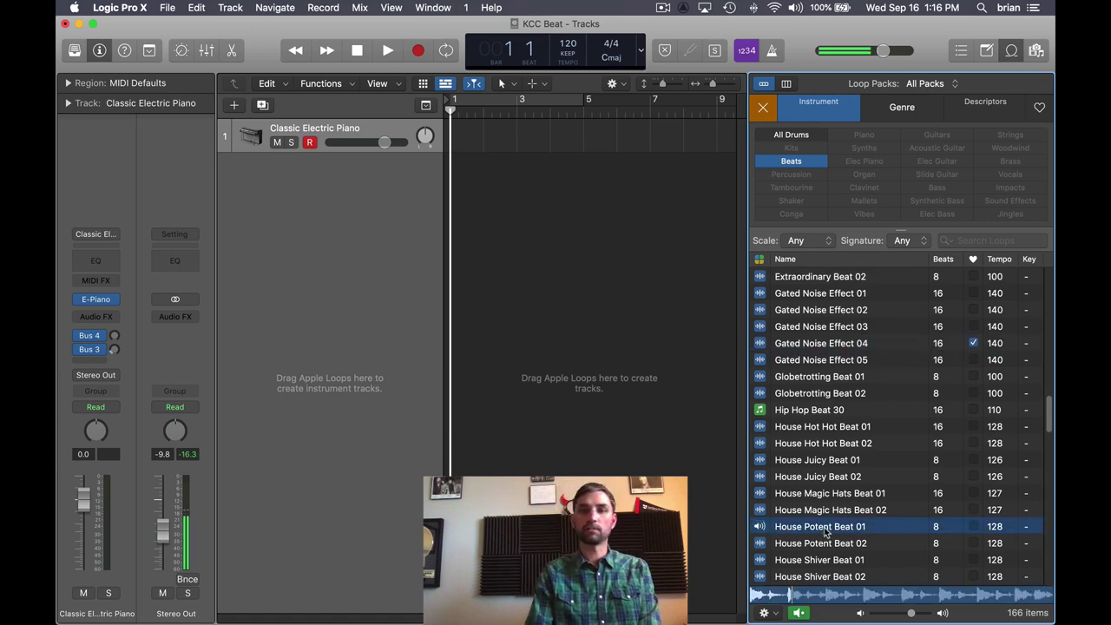
Audition Kitchen Sink Beat 01, House Strong Beat 01 and Matchup Hat Beat 01.
scroll(826, 527, "down", 10)
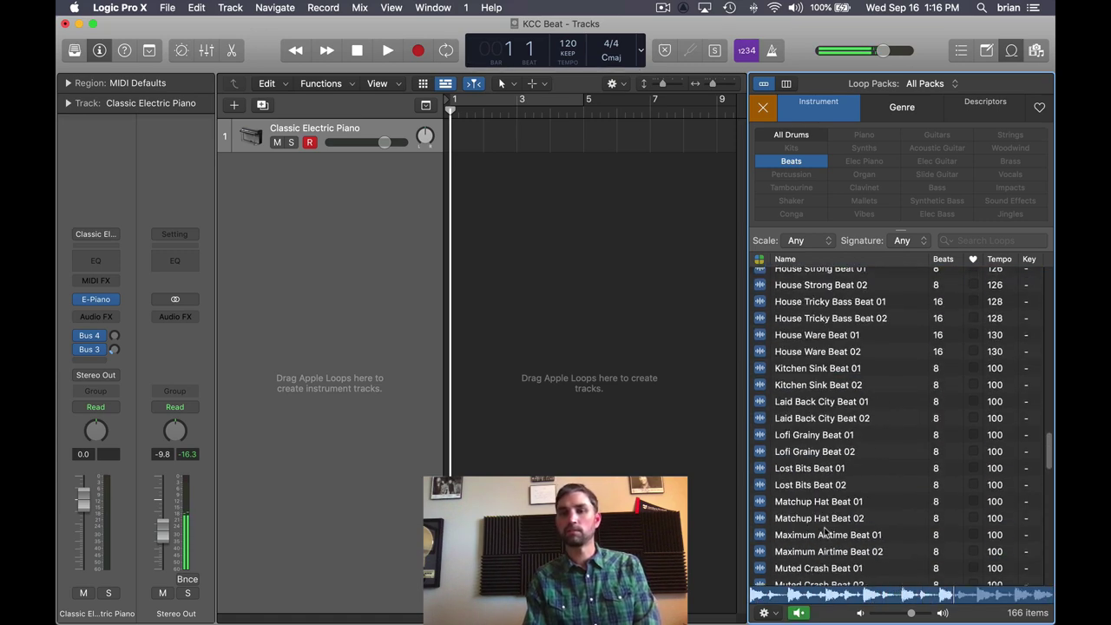
left_click(804, 369)
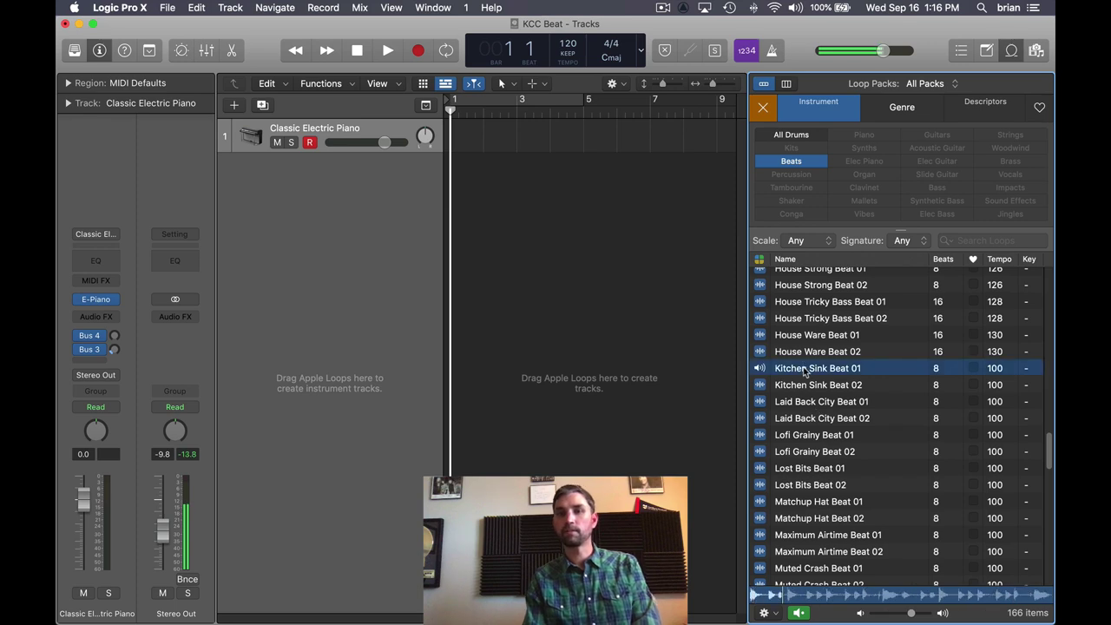
scroll(807, 379, "up", 2)
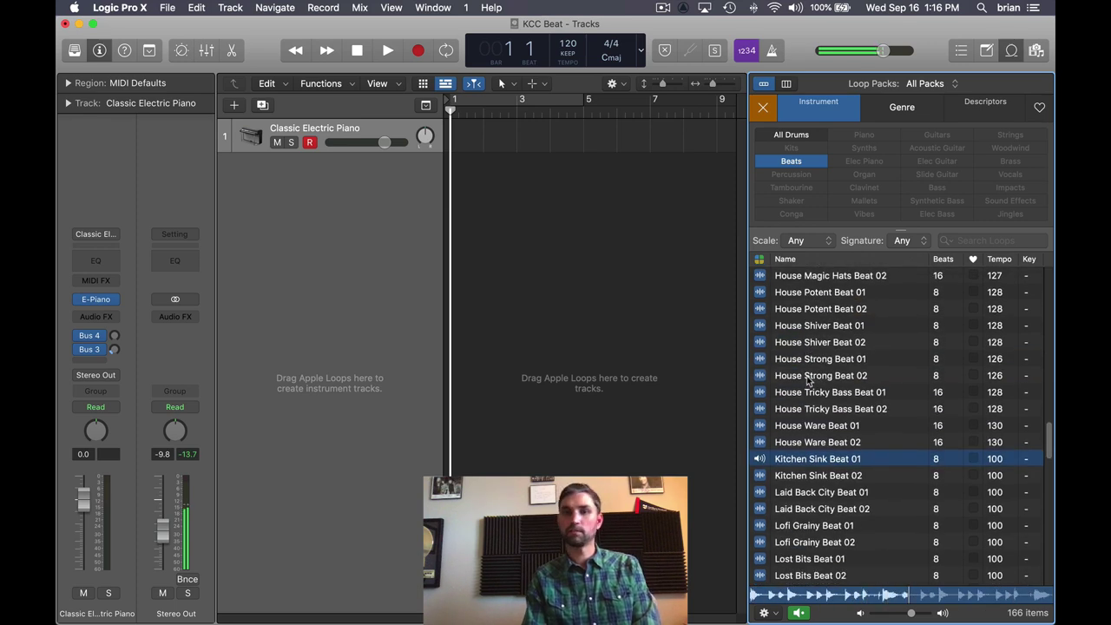
left_click(824, 356)
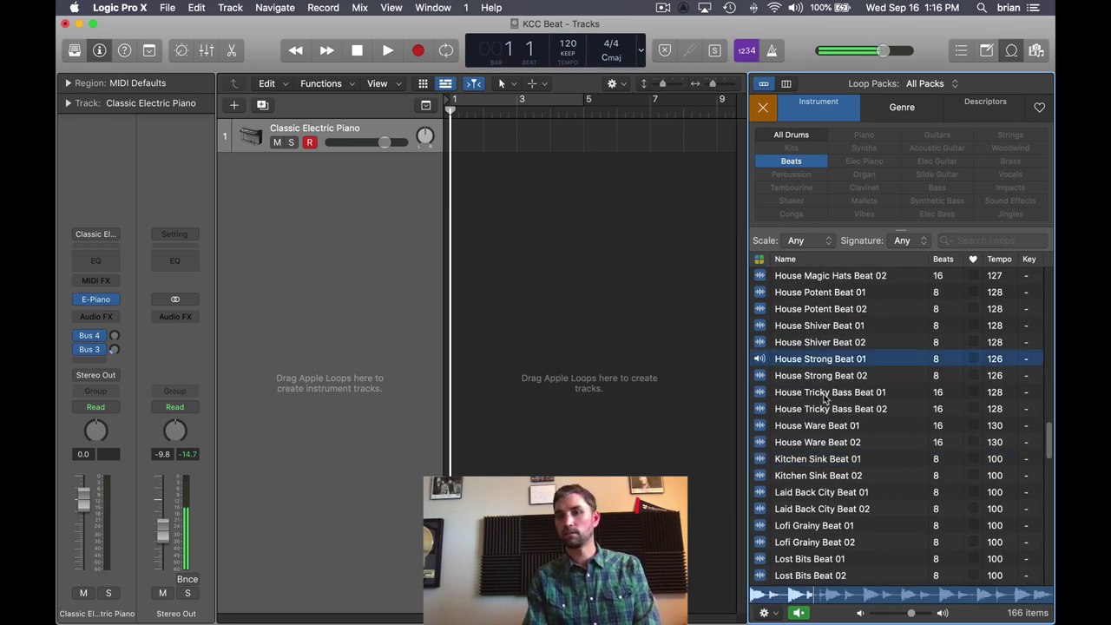
scroll(816, 434, "down", 2)
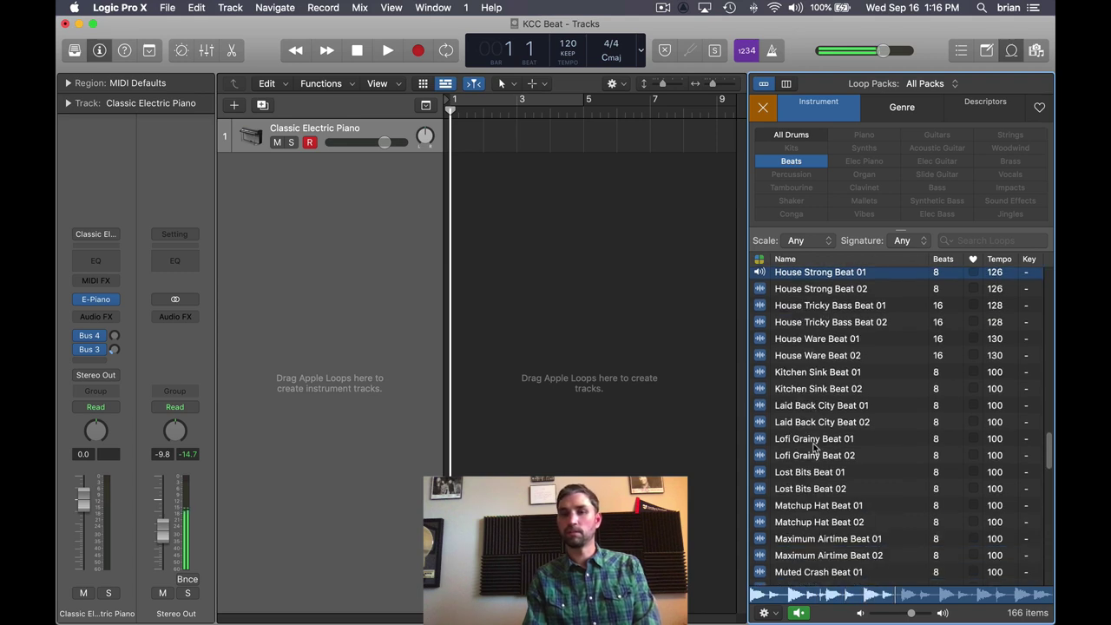
left_click(804, 511)
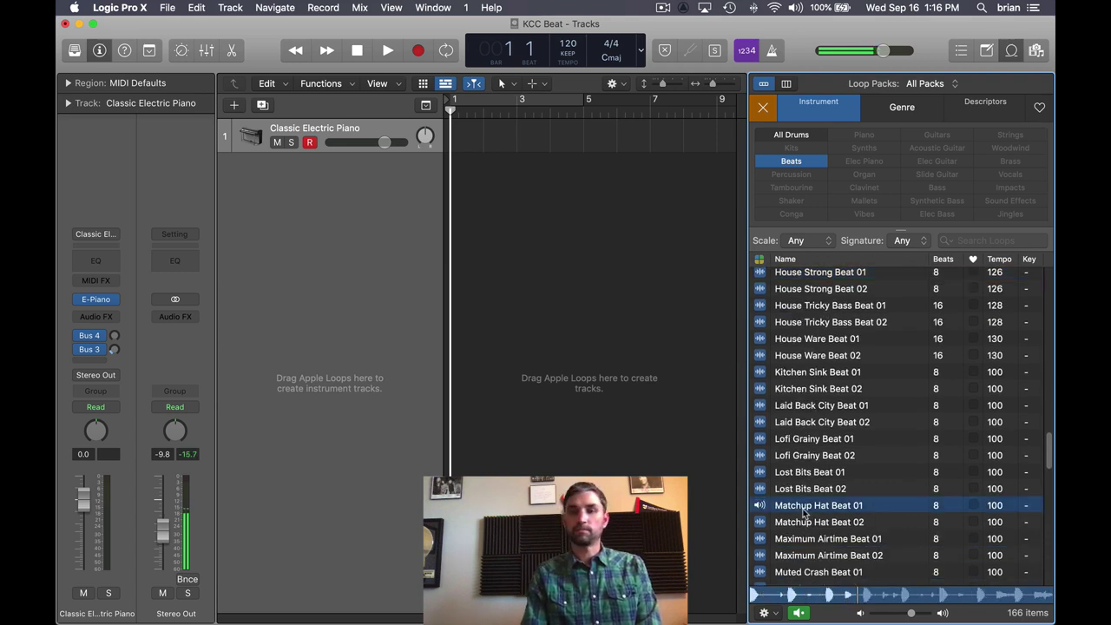
left_click(804, 512)
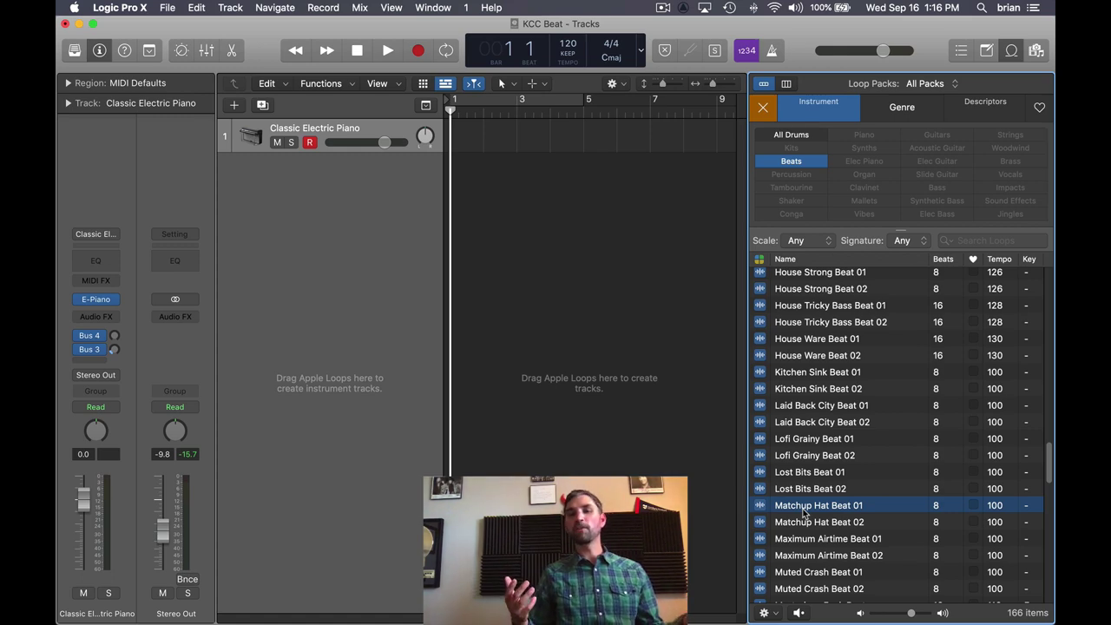
Audition Pop Low Swinging Beat 01 and Pop Go Beat 01, then stop the preview.
scroll(804, 513, "down", 10)
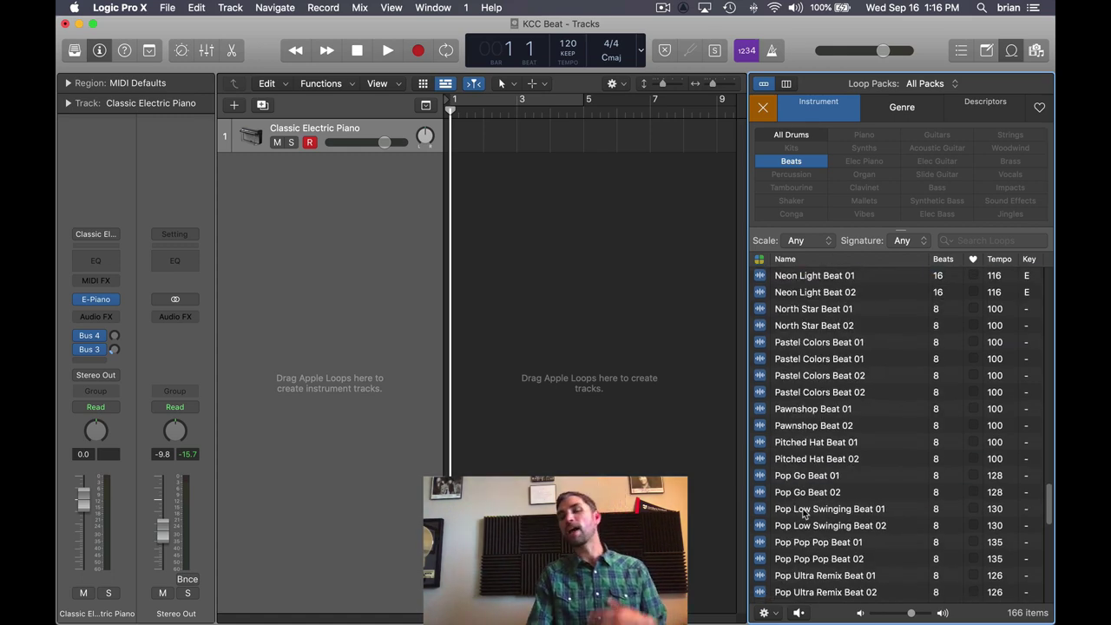
left_click(804, 509)
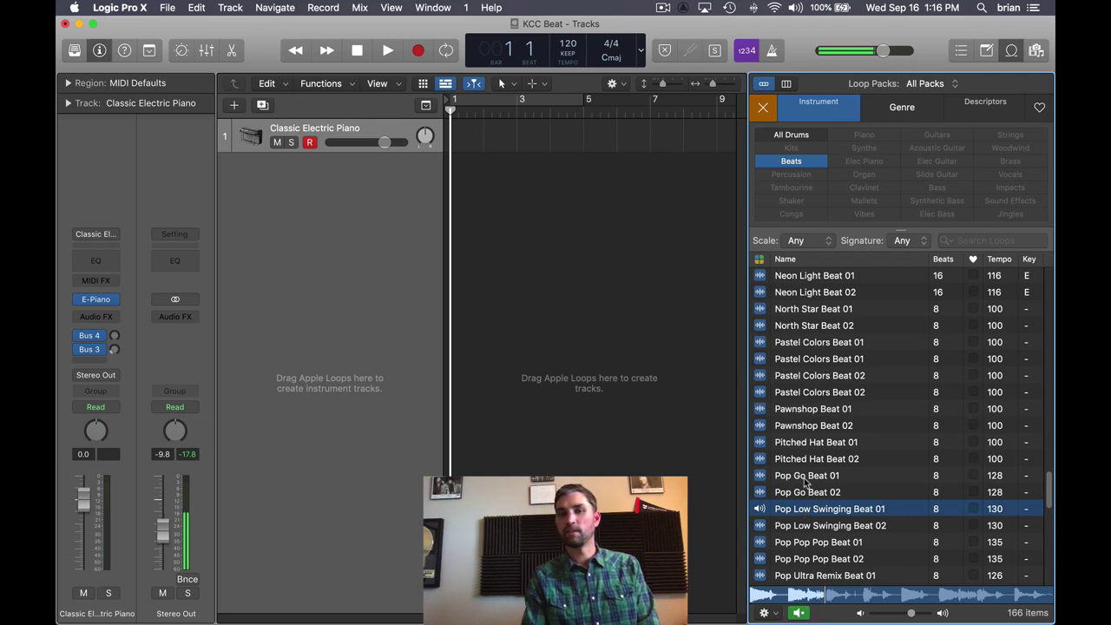
left_click(805, 478)
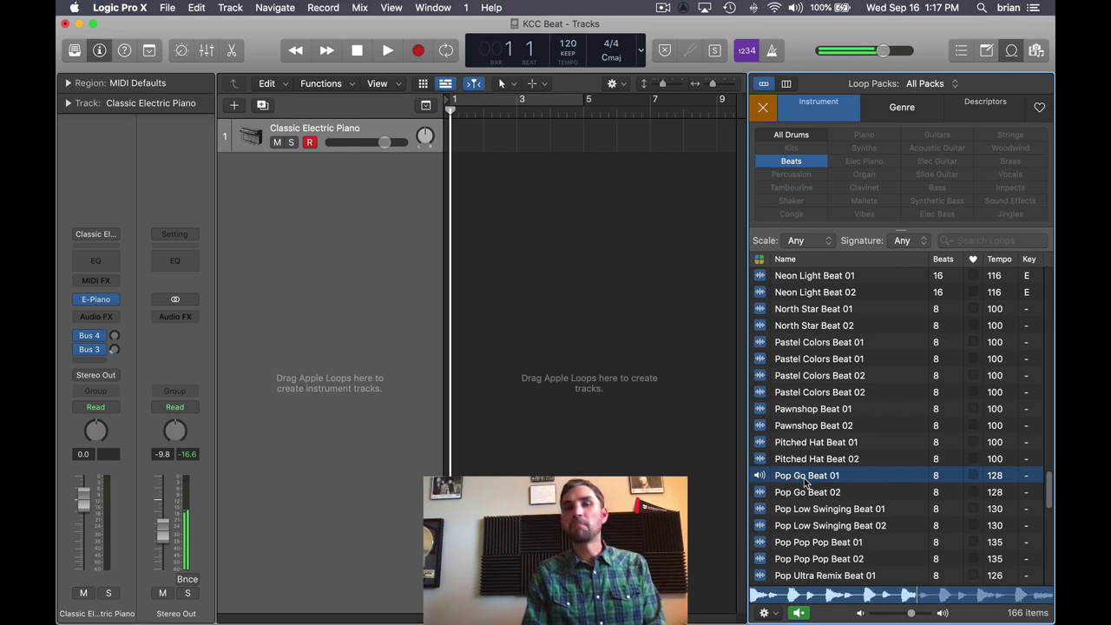
left_click(805, 482)
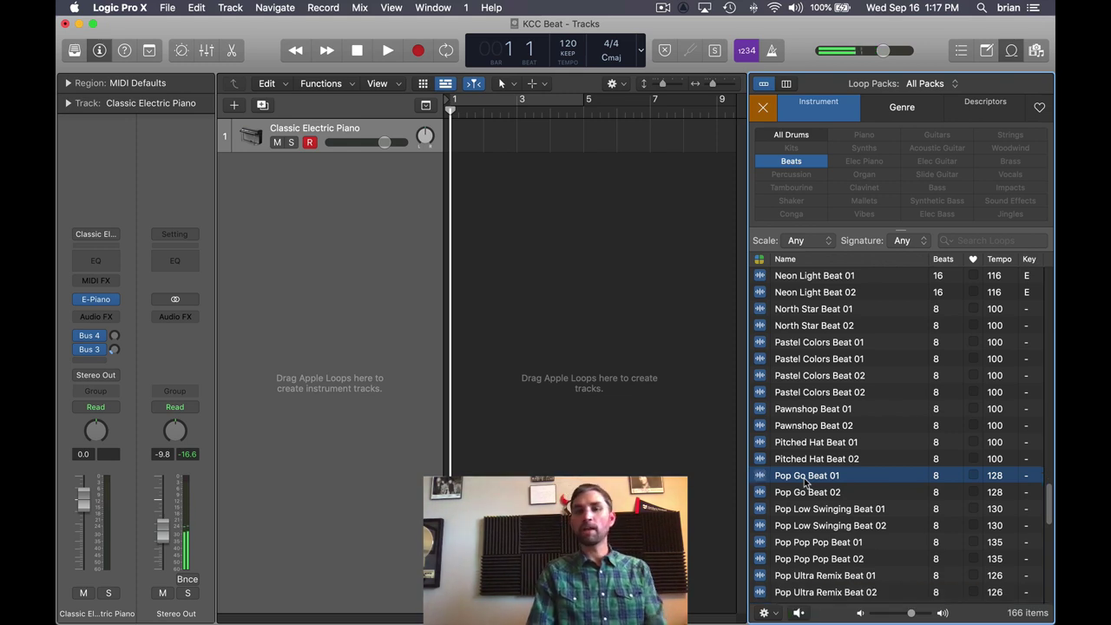
Place Pop Go Beat 01 on a new track at bar 1 and play it back.
left_click_drag(806, 480, 450, 180)
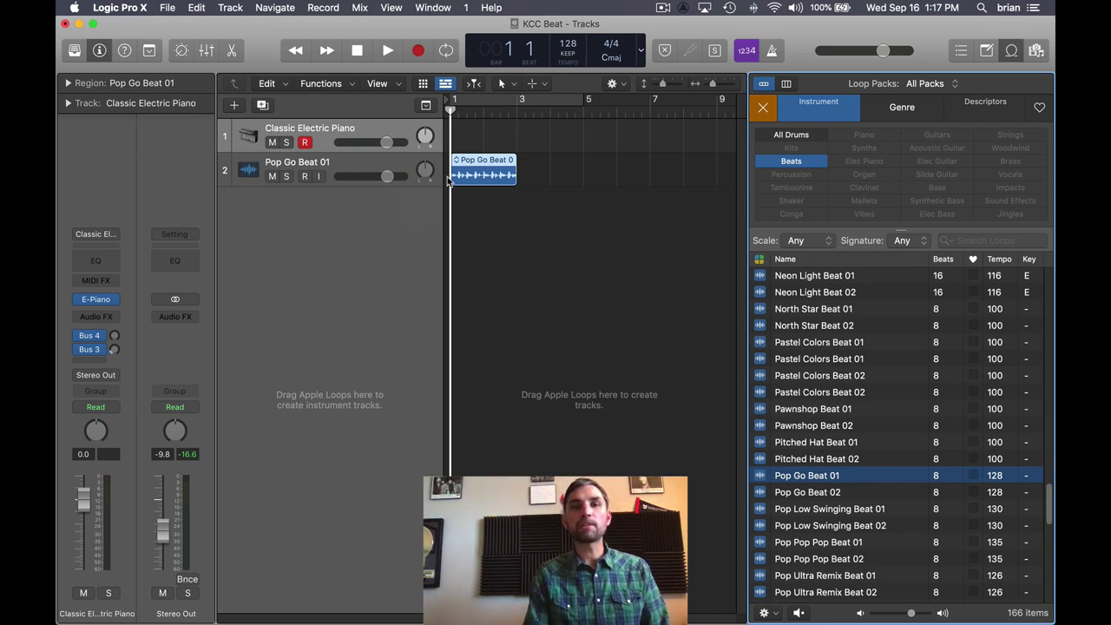
key("space")
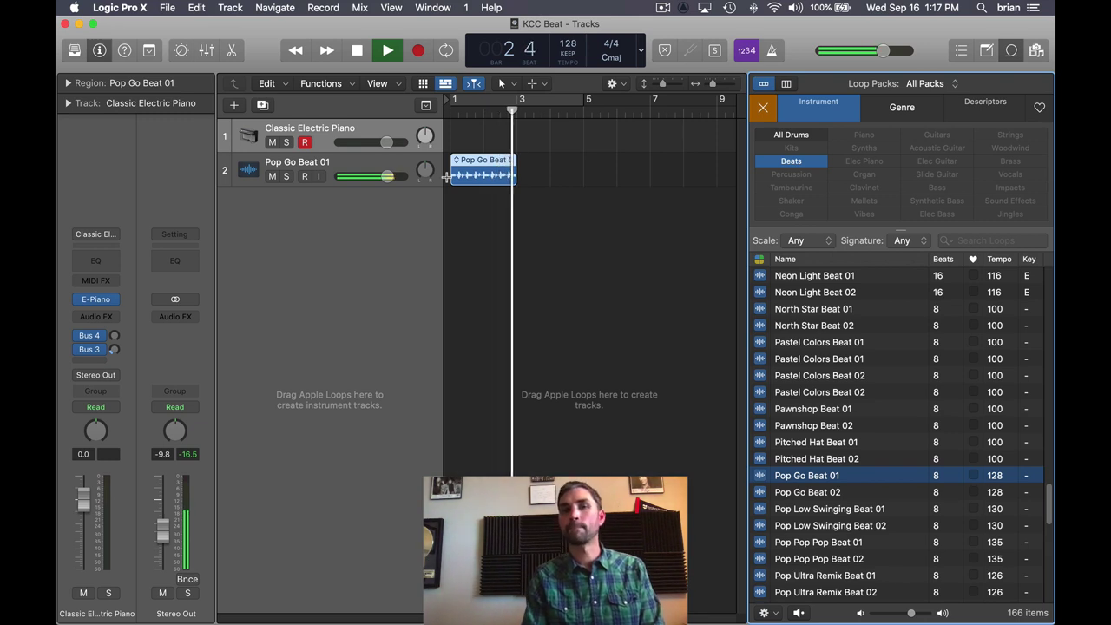
key("space")
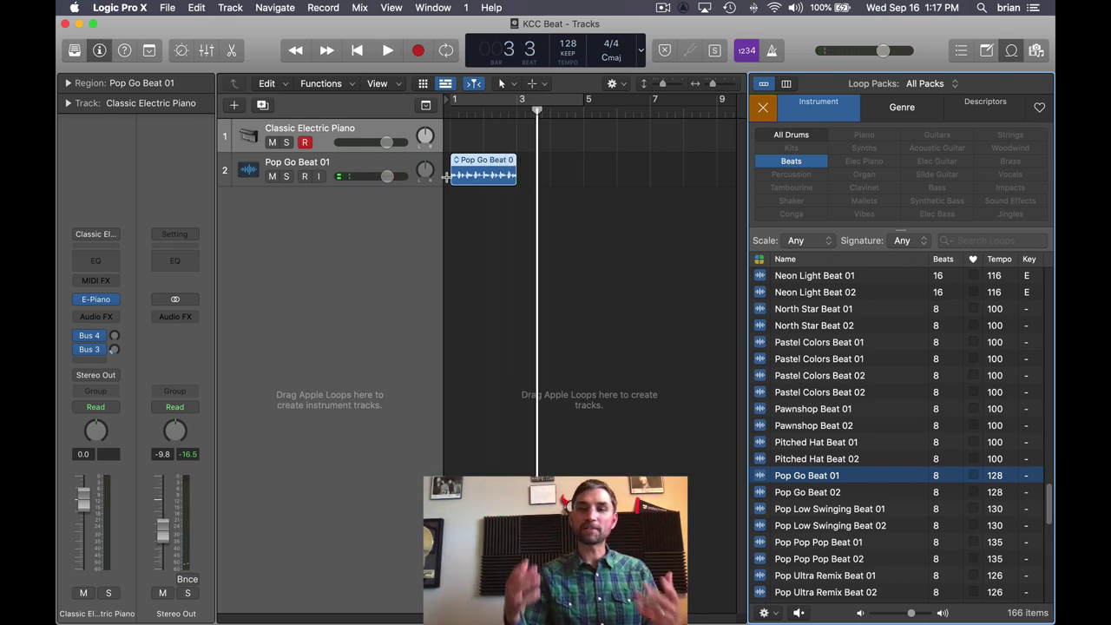
Delete the Classic Electric Piano track and play Pop Go Beat 01 with cycle on.
left_click(367, 126)
key("super+BackSpace")
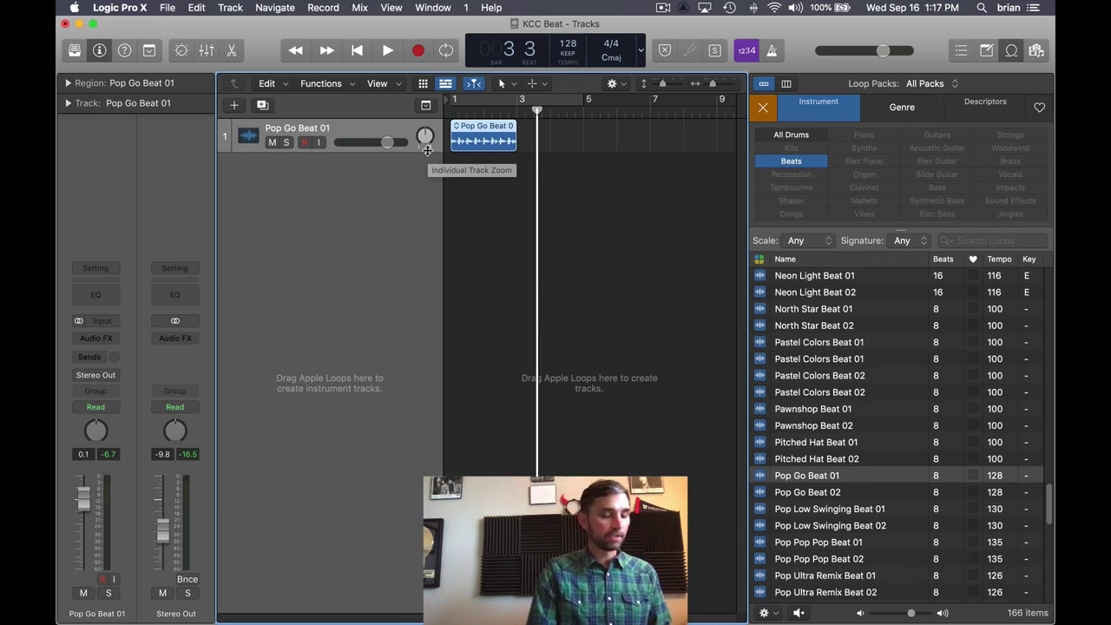
key("c")
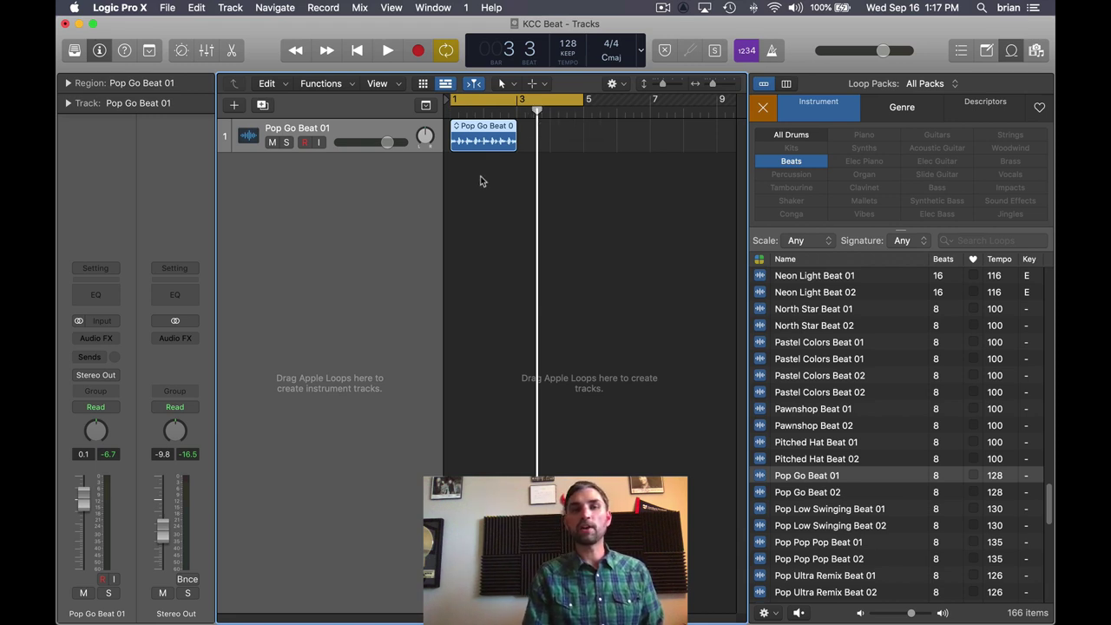
key("space")
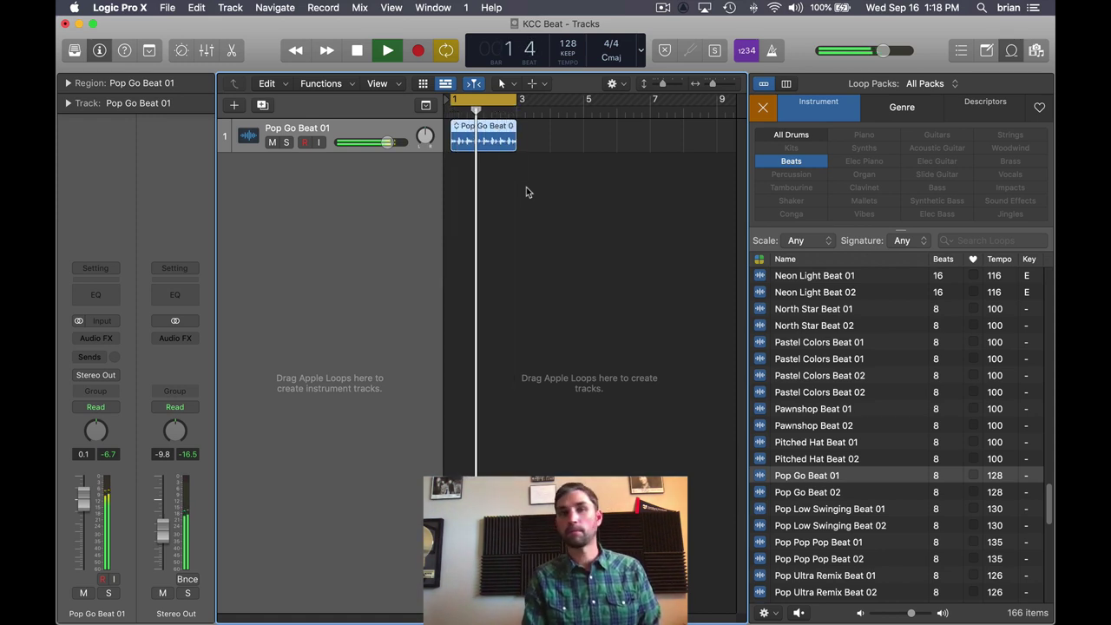
Try the beat at different tempos by dragging the LCD tempo value.
key("space")
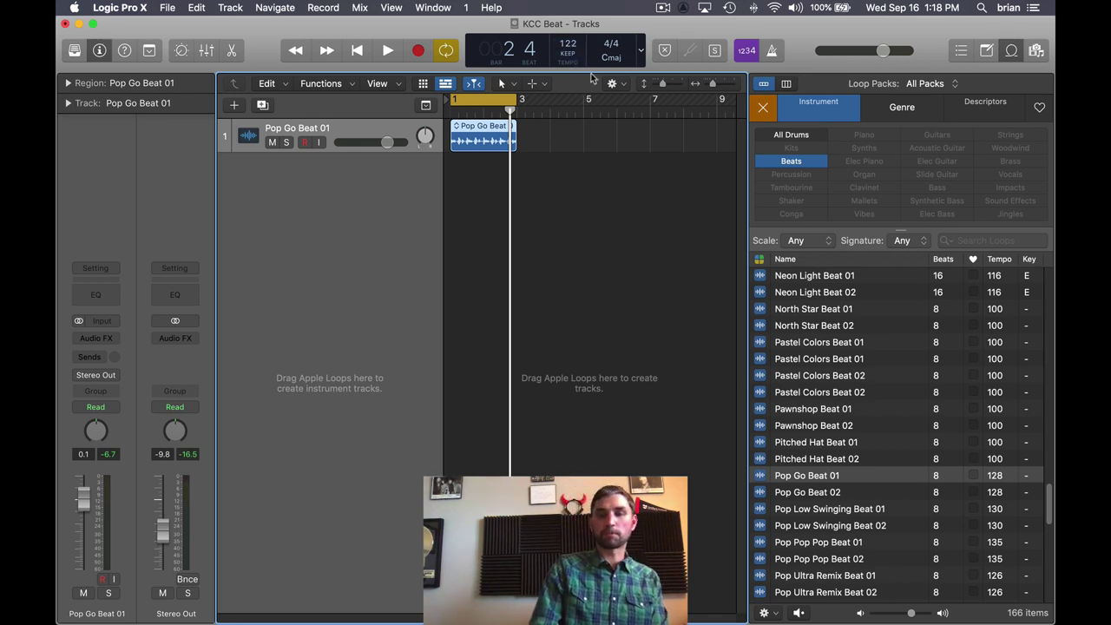
key("space")
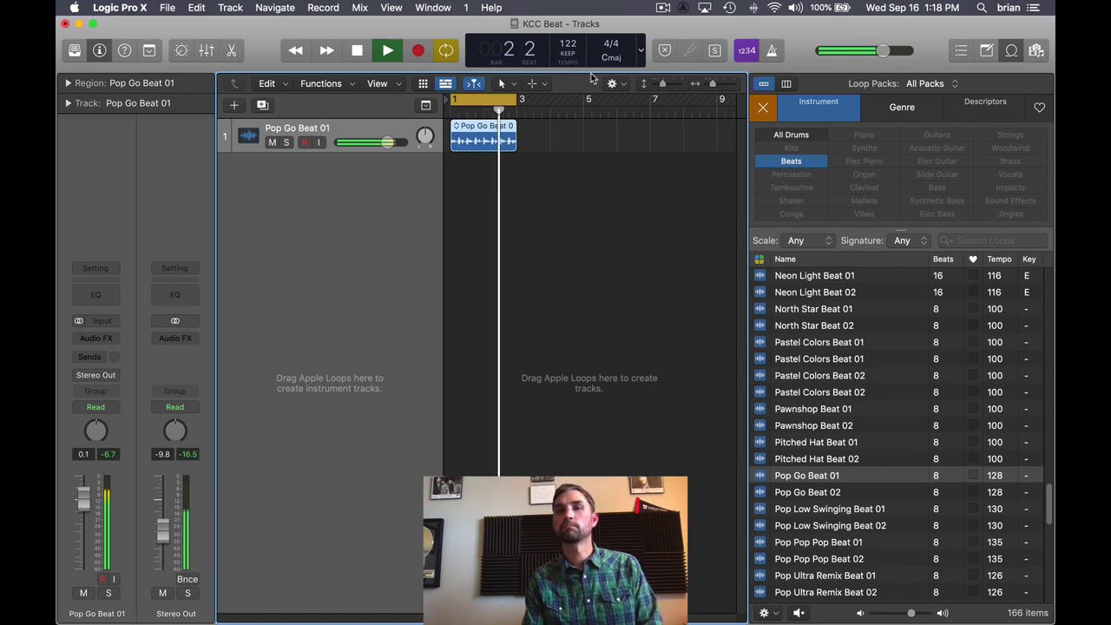
key("space")
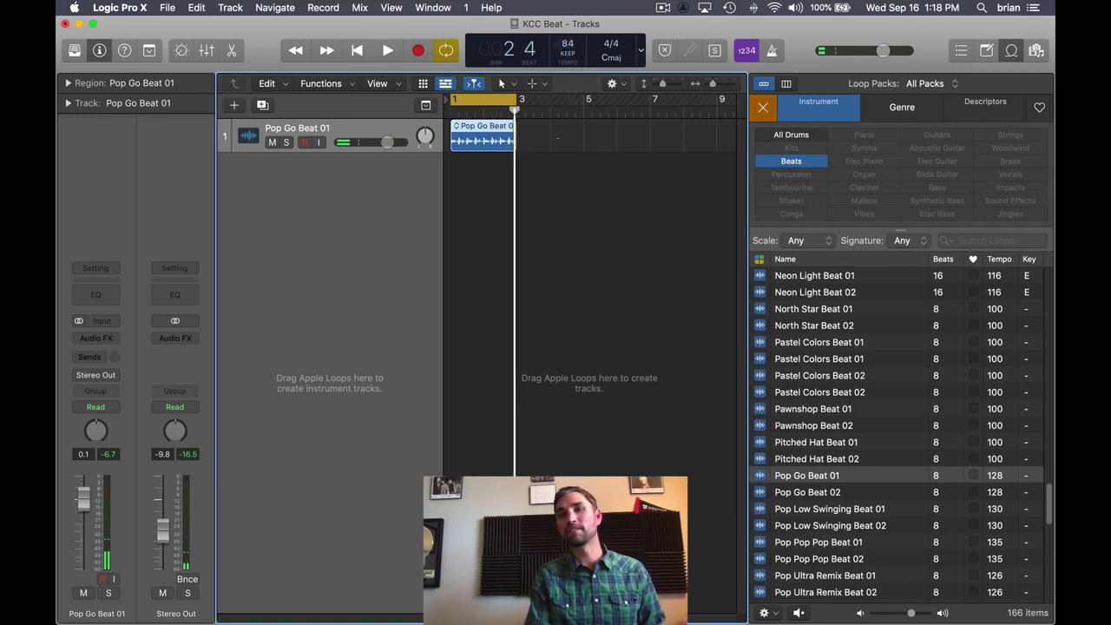
key("space")
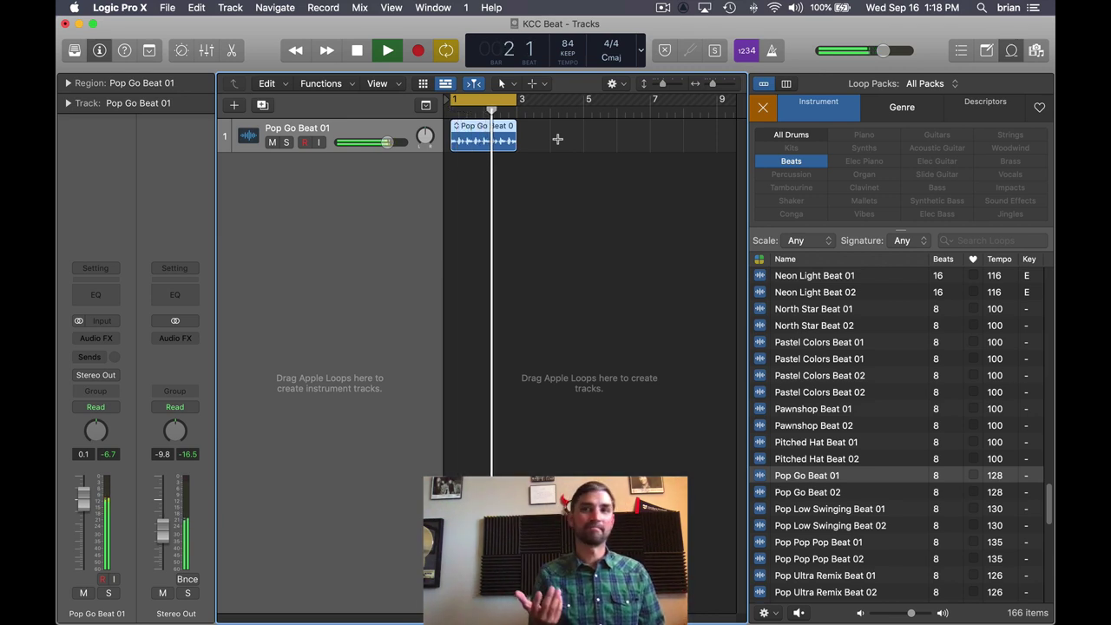
key("space")
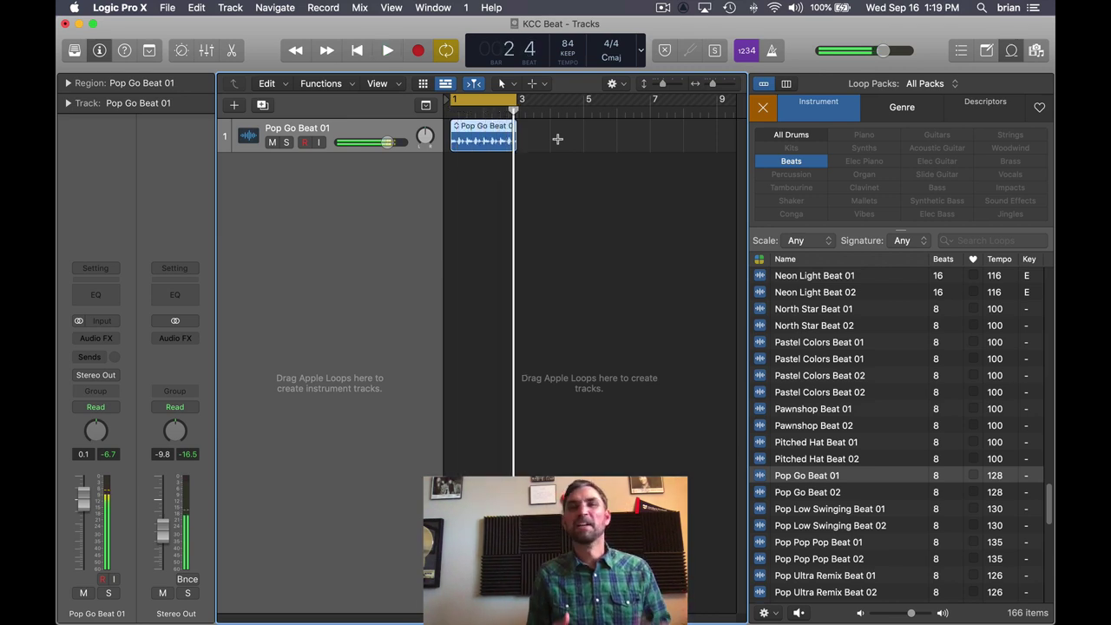
left_click_drag(578, 42, 578, 7)
key("space")
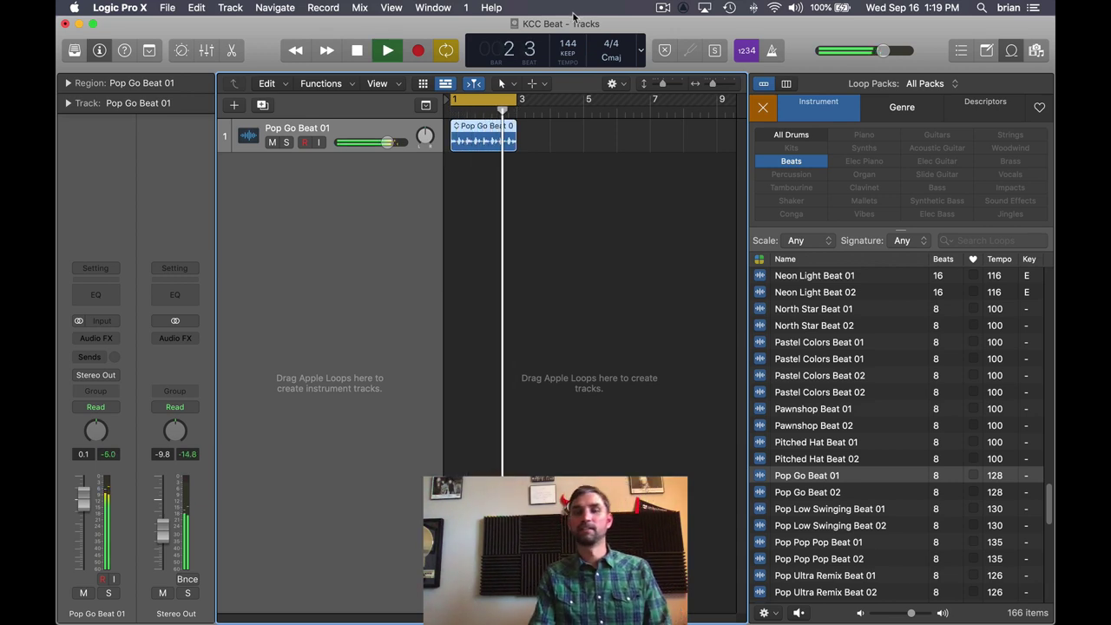
key("space")
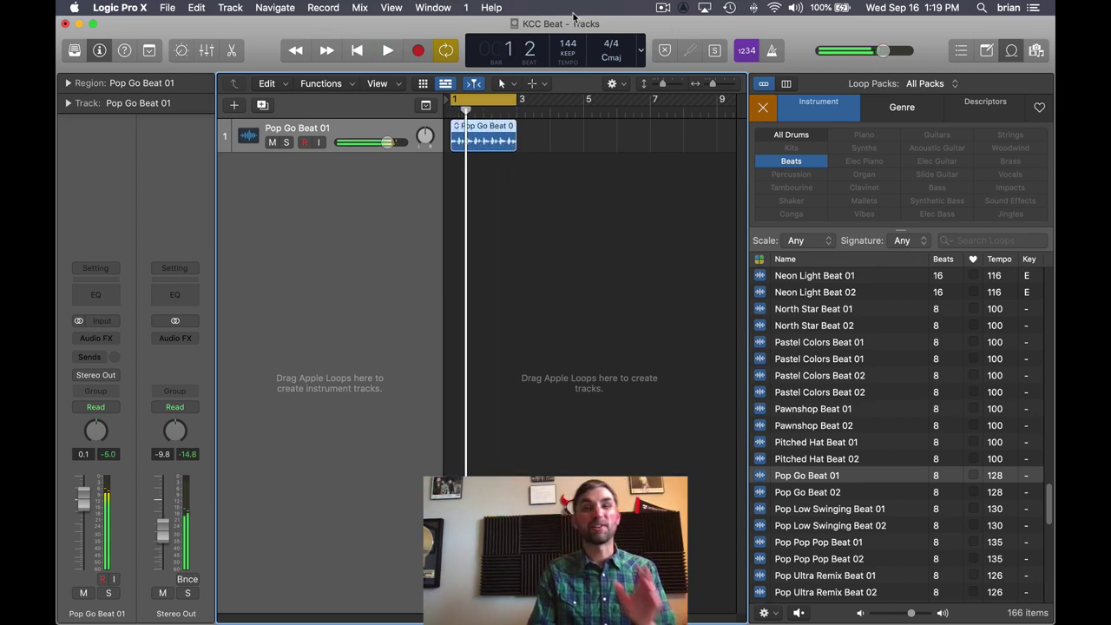
Set the project tempo to 122 BPM and play the beat.
left_click_drag(571, 44, 565, 39)
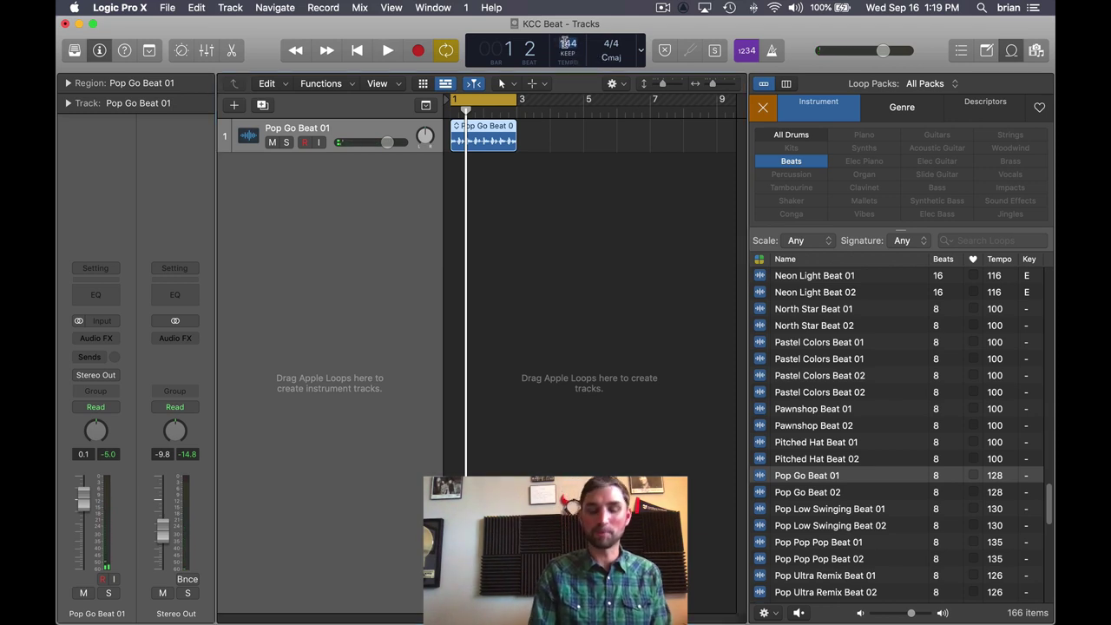
double_click(568, 43)
type("122")
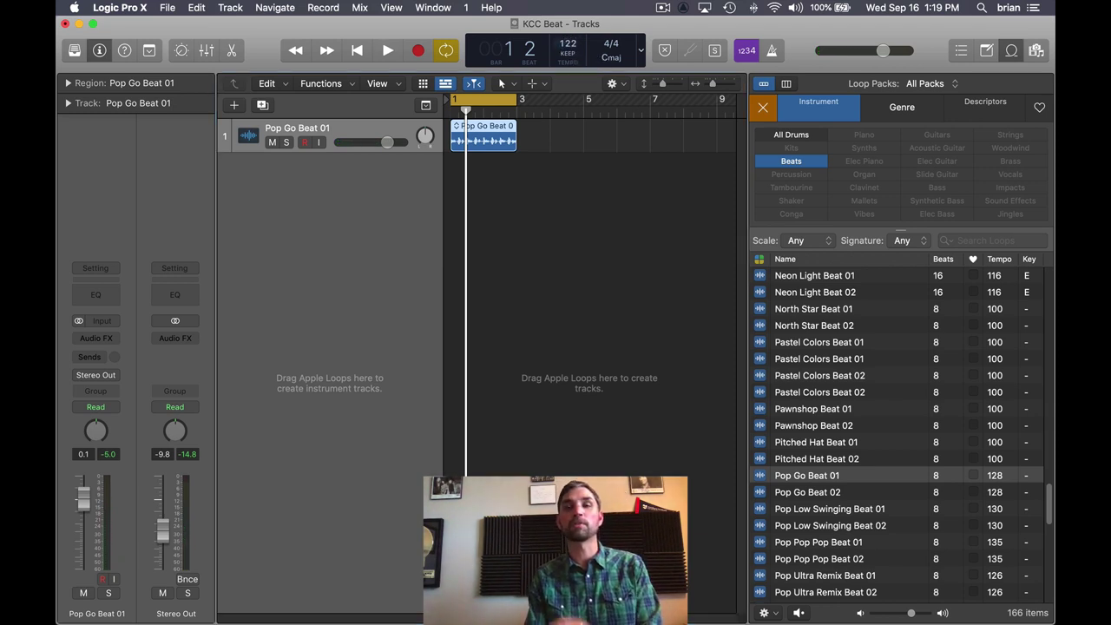
key("space")
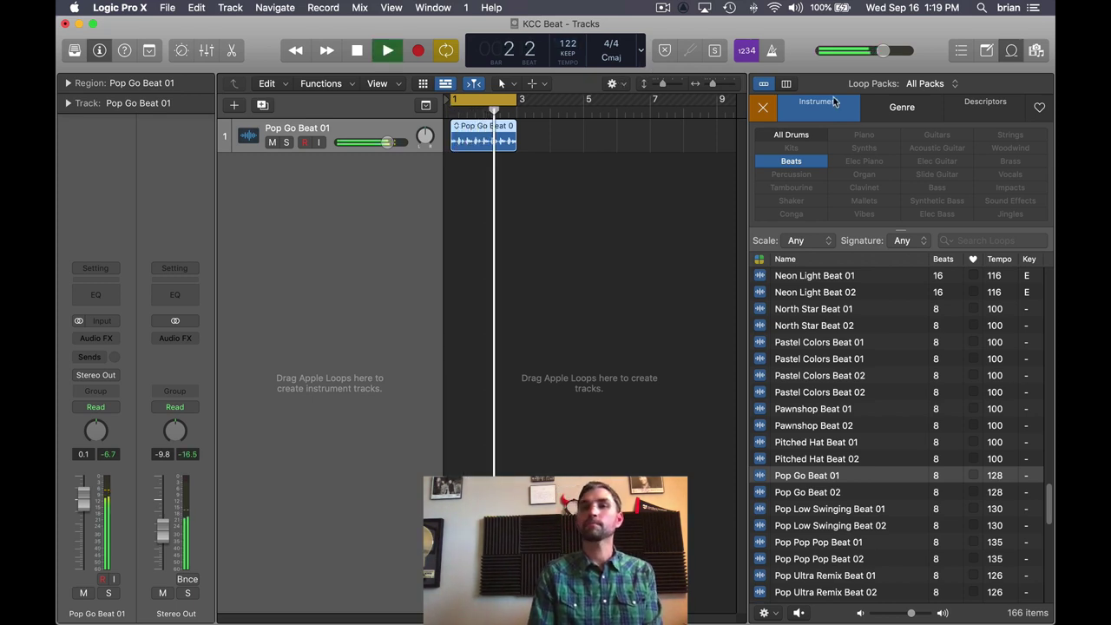
Clear the Beats filter and filter loops by the Cheerful and Electric descriptors.
left_click(764, 112)
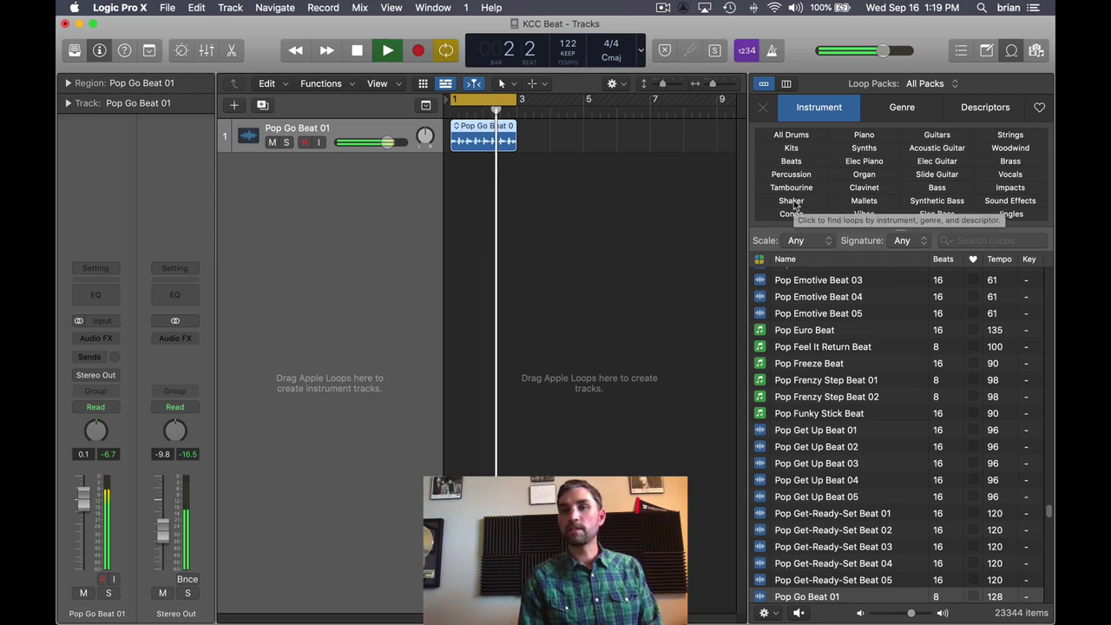
left_click(982, 108)
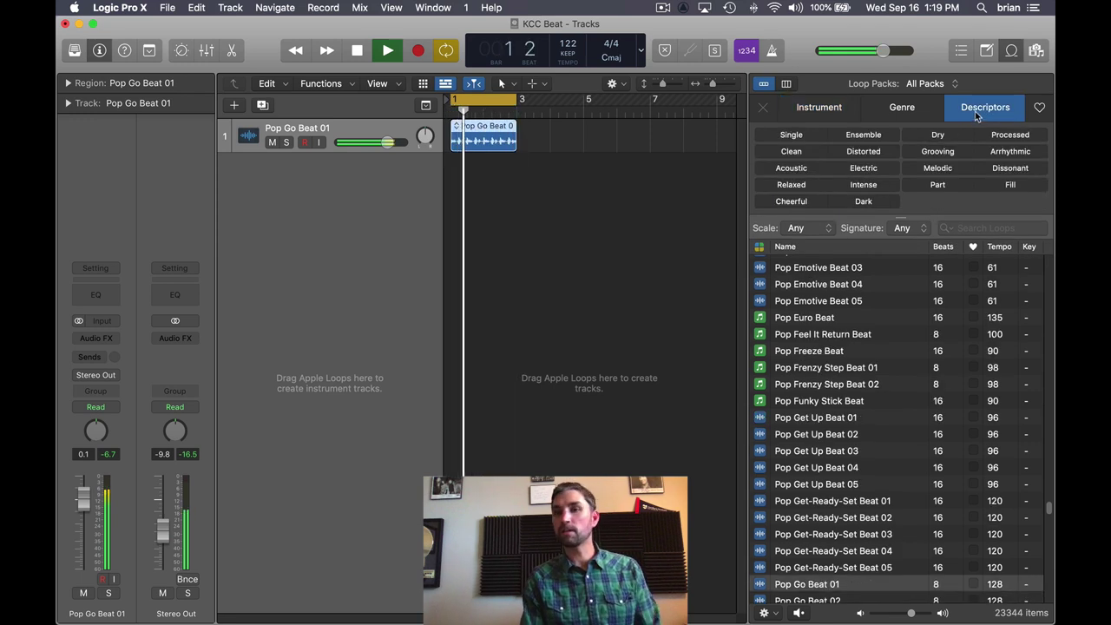
left_click(805, 202)
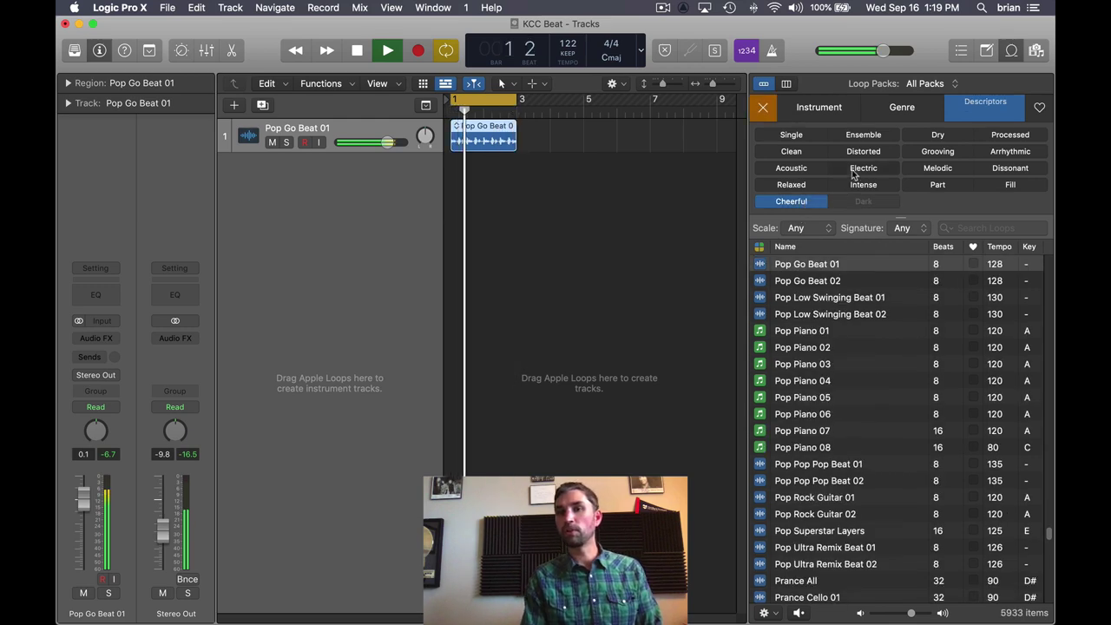
left_click(854, 170)
Narrow the loops to Synthetic Bass and audition Groovy Electric Bass 05.
left_click(836, 107)
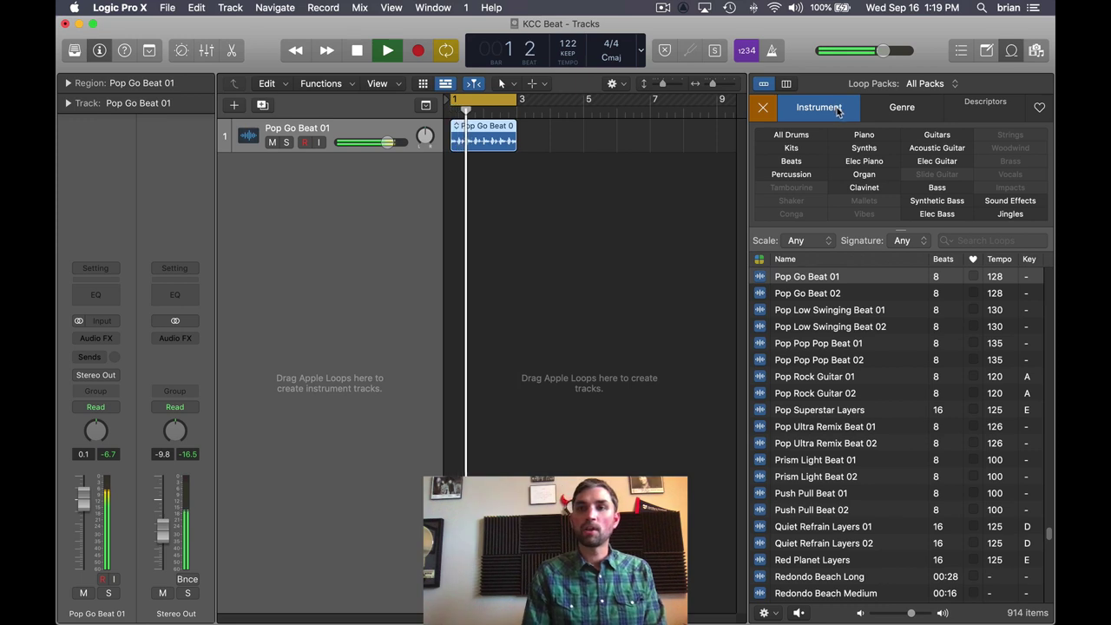
left_click(935, 201)
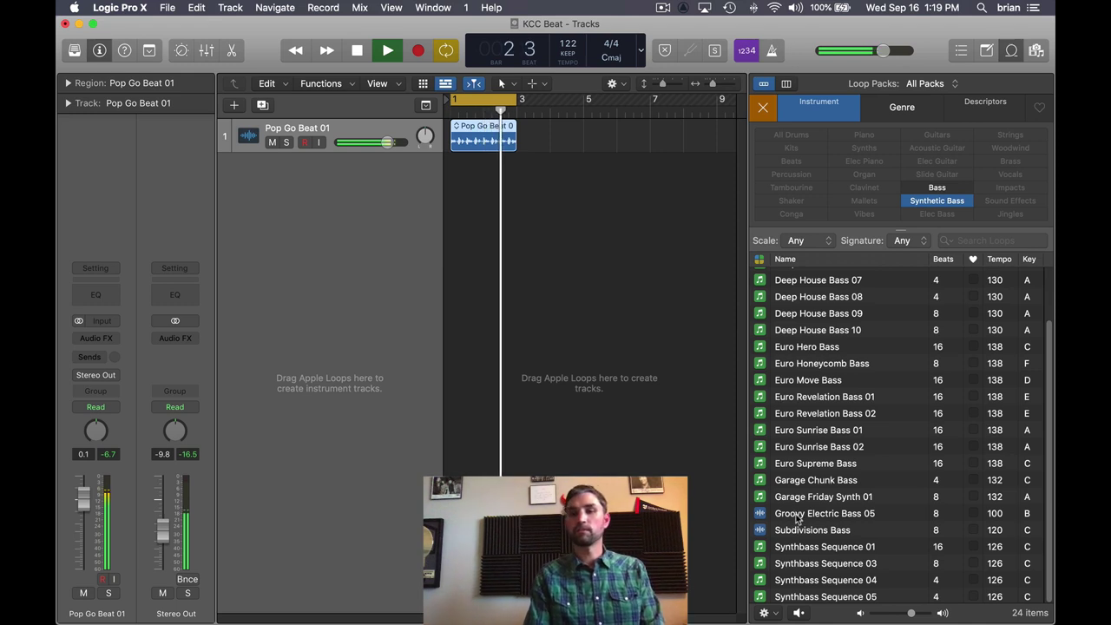
left_click(798, 518)
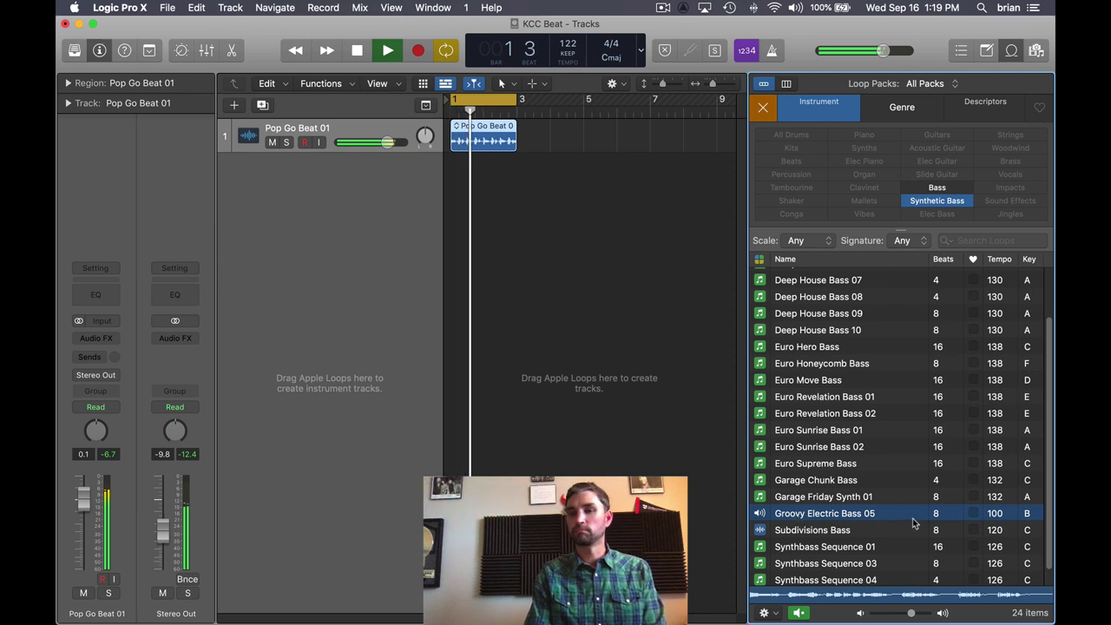
Favourite Groovy Electric Bass 05, add it as a track at bar 1, and play with drums.
left_click(973, 514)
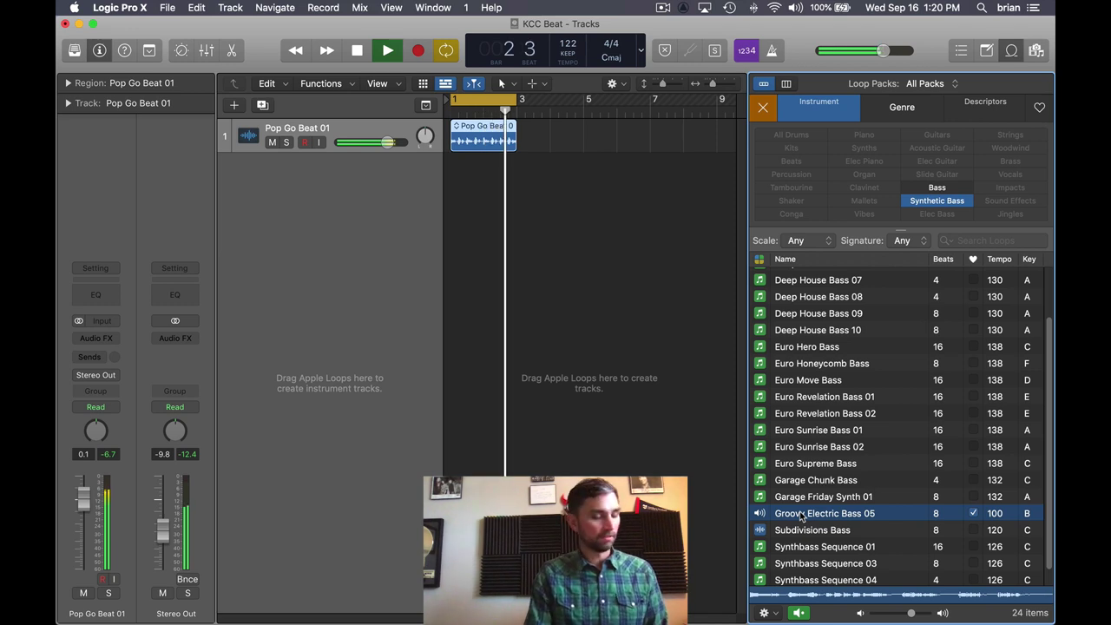
key("space")
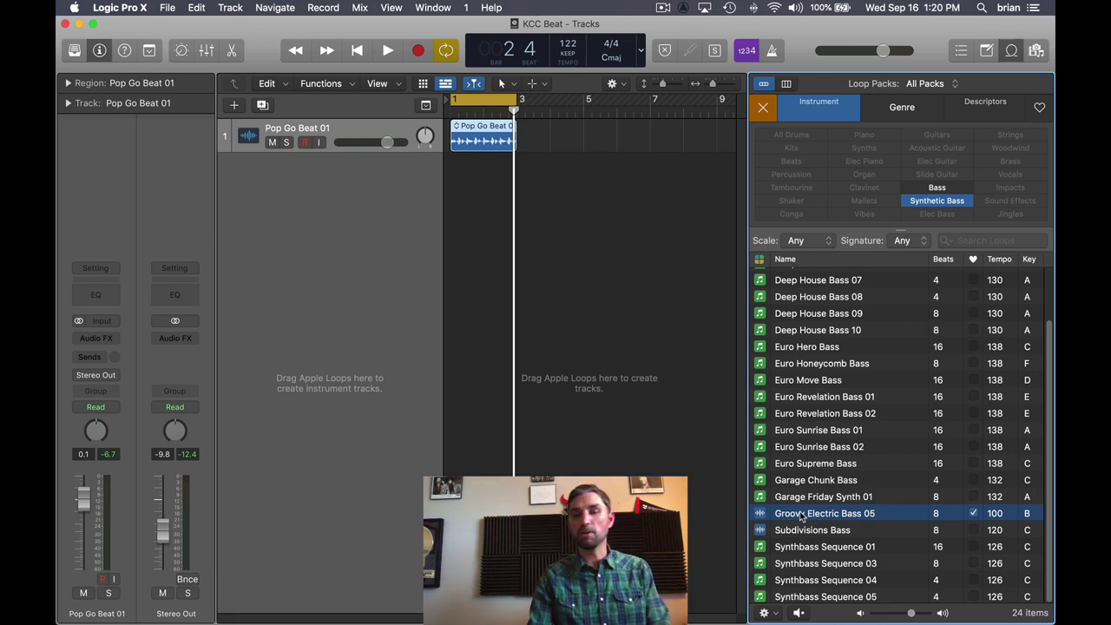
left_click_drag(802, 516, 450, 310)
key("space")
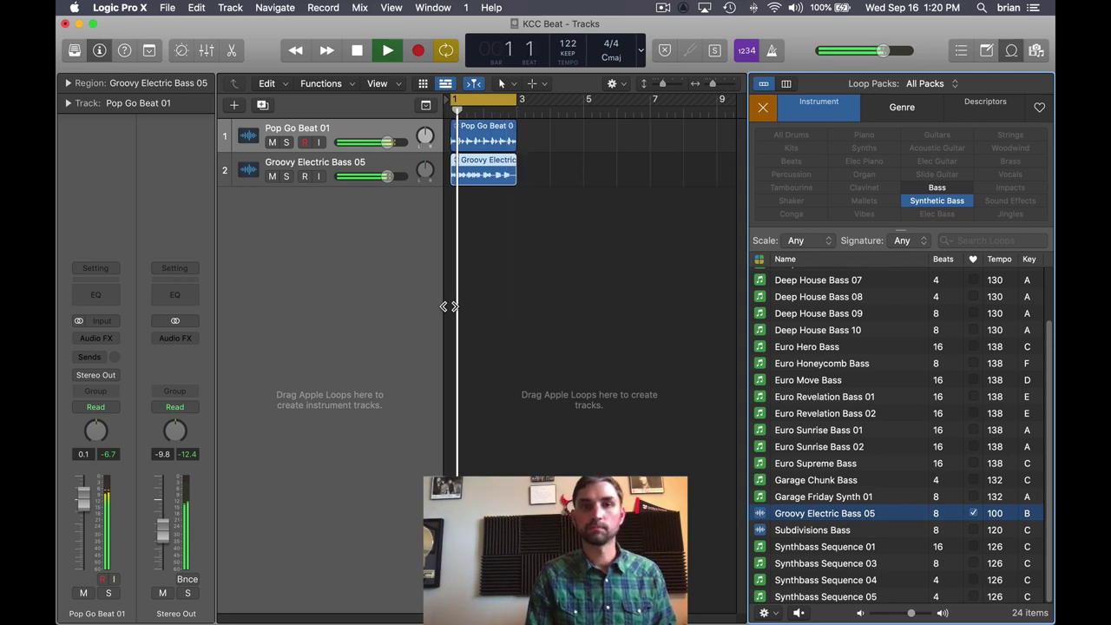
Lower the Pop Go Beat 01 volume slightly and listen to the drums soloed, then unsolo.
key("space")
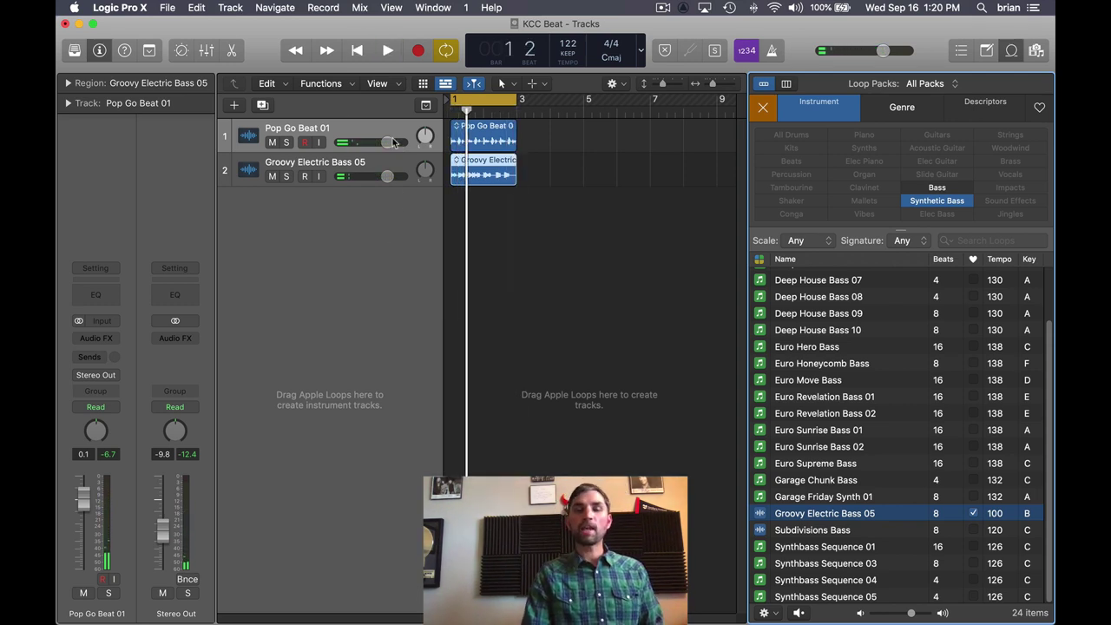
left_click_drag(388, 142, 381, 143)
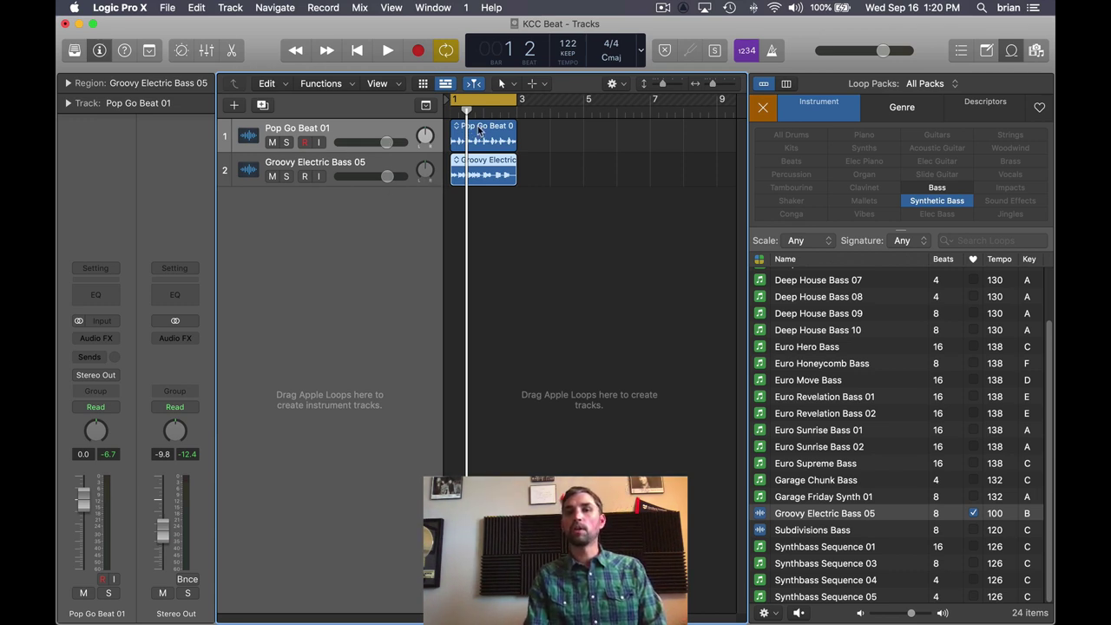
left_click(285, 143)
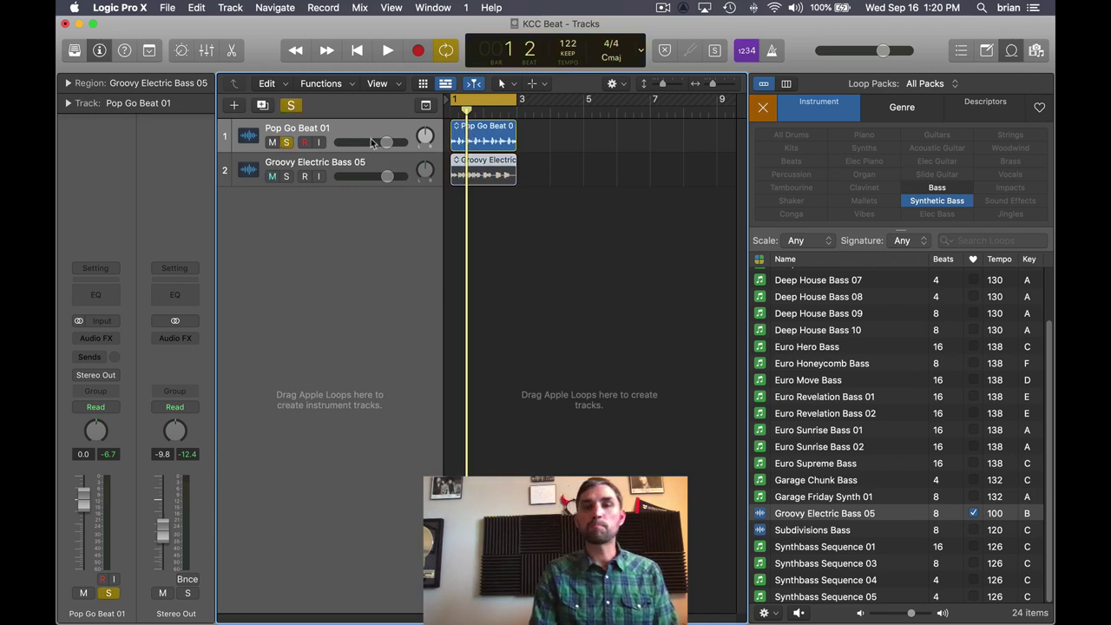
key("space")
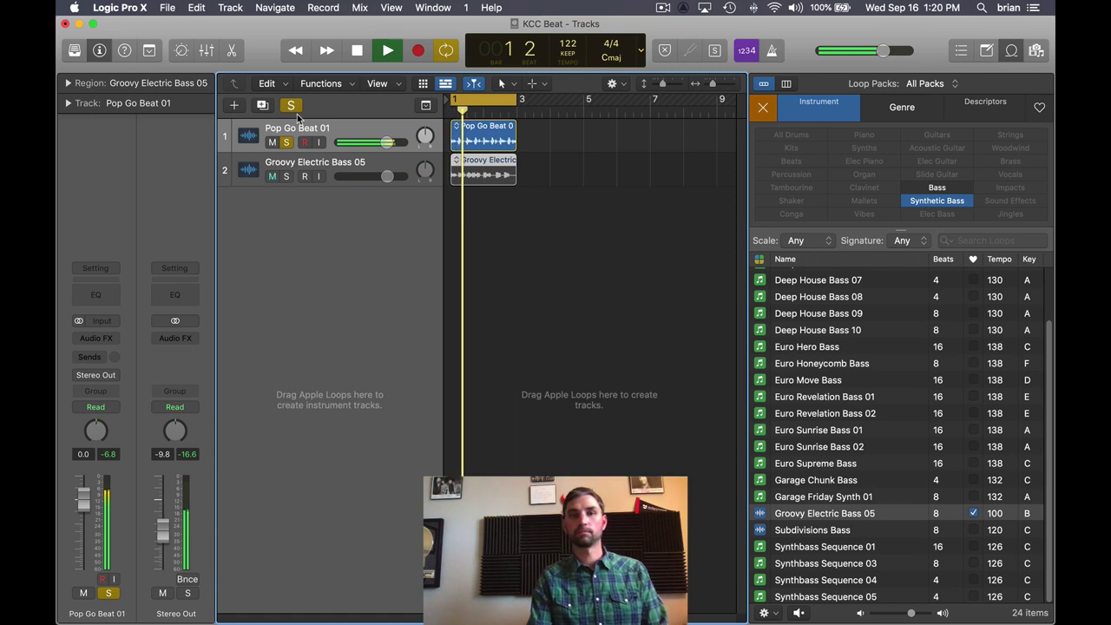
key("space")
left_click(287, 143)
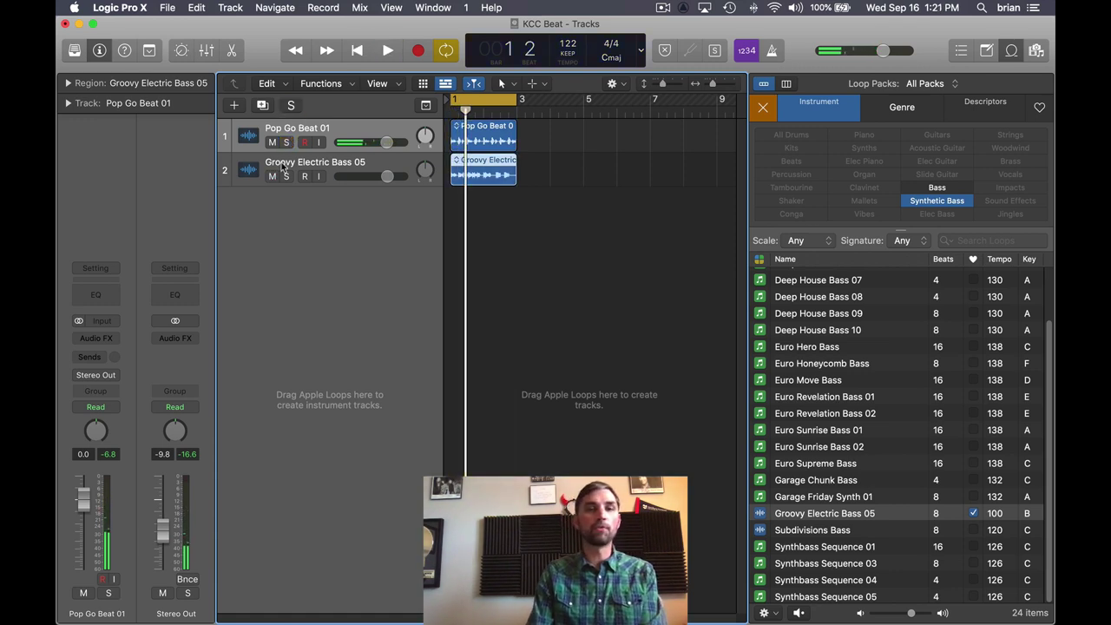
Hear the bass track soloed, unsolo it, and make the track rows taller.
left_click(287, 177)
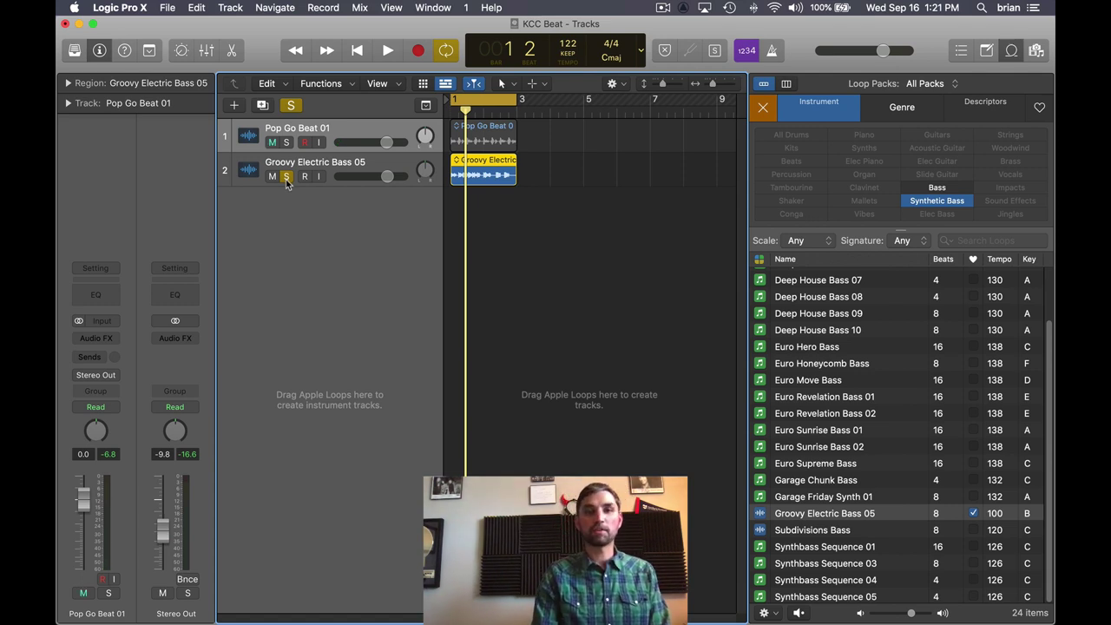
key("space")
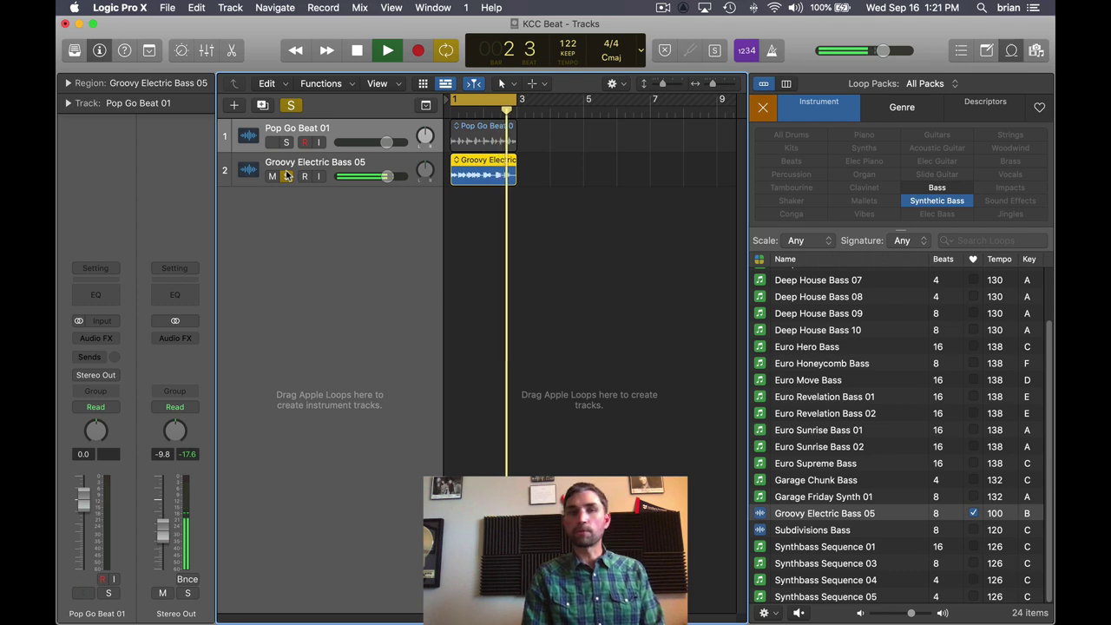
left_click(287, 175)
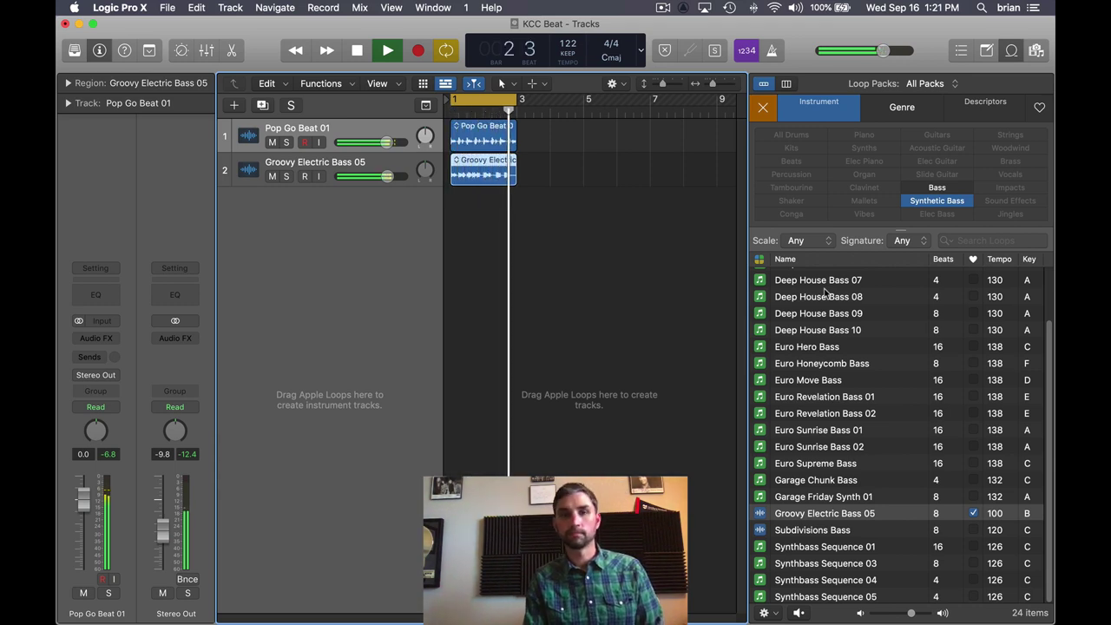
key("space")
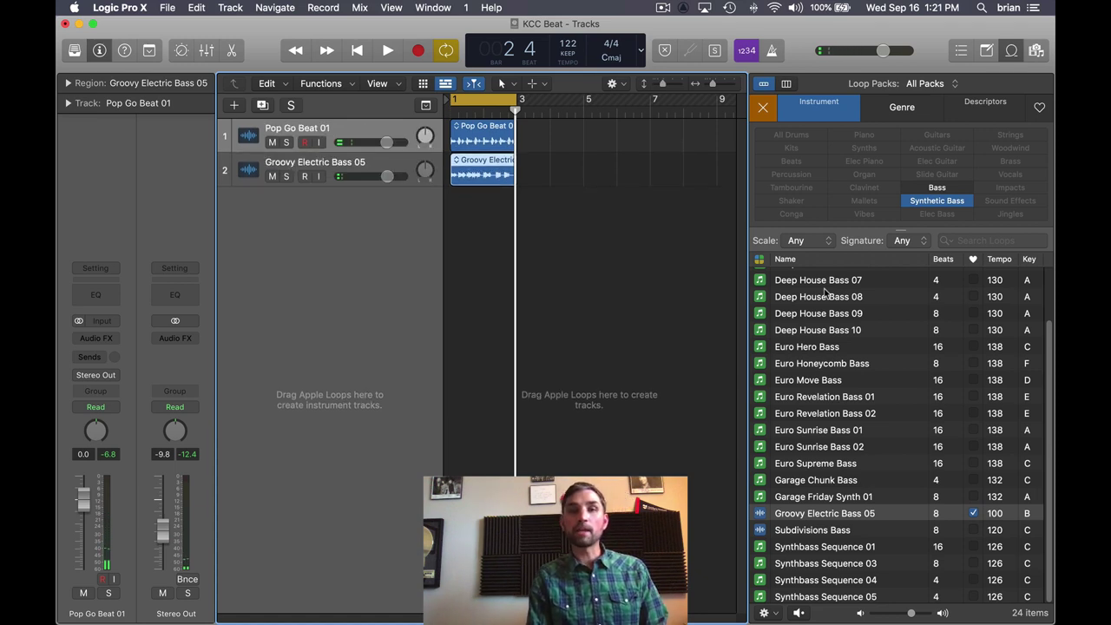
key("super+Down")
key("super+Down")
Widen the regions, switch the loop filter to Synths, and set the bass to about -1.5 dB.
key("Return")
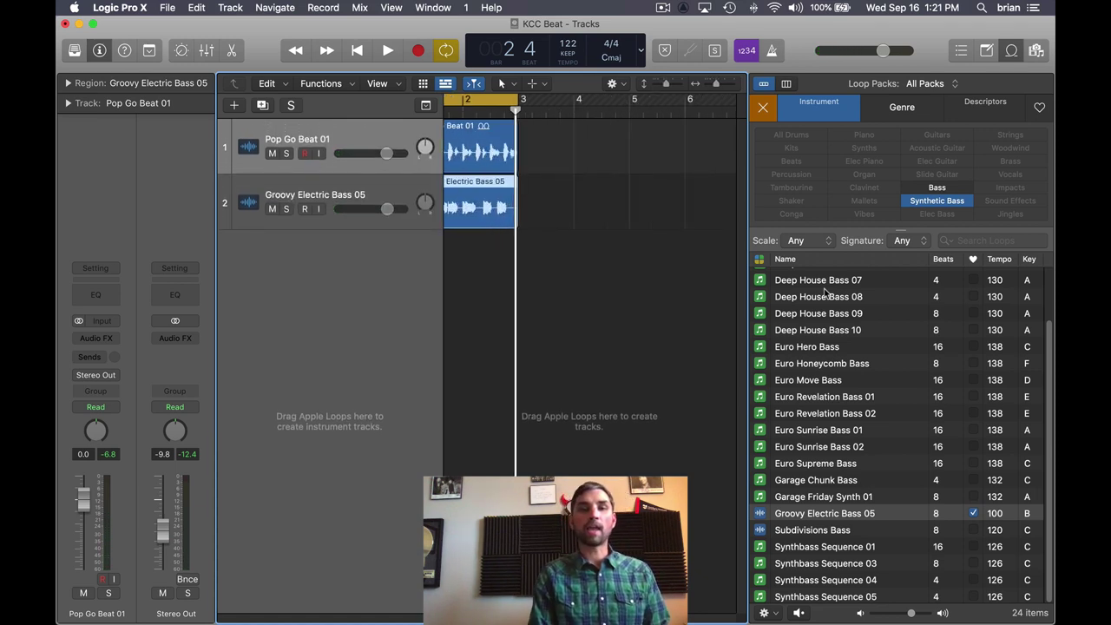
key("super+Right")
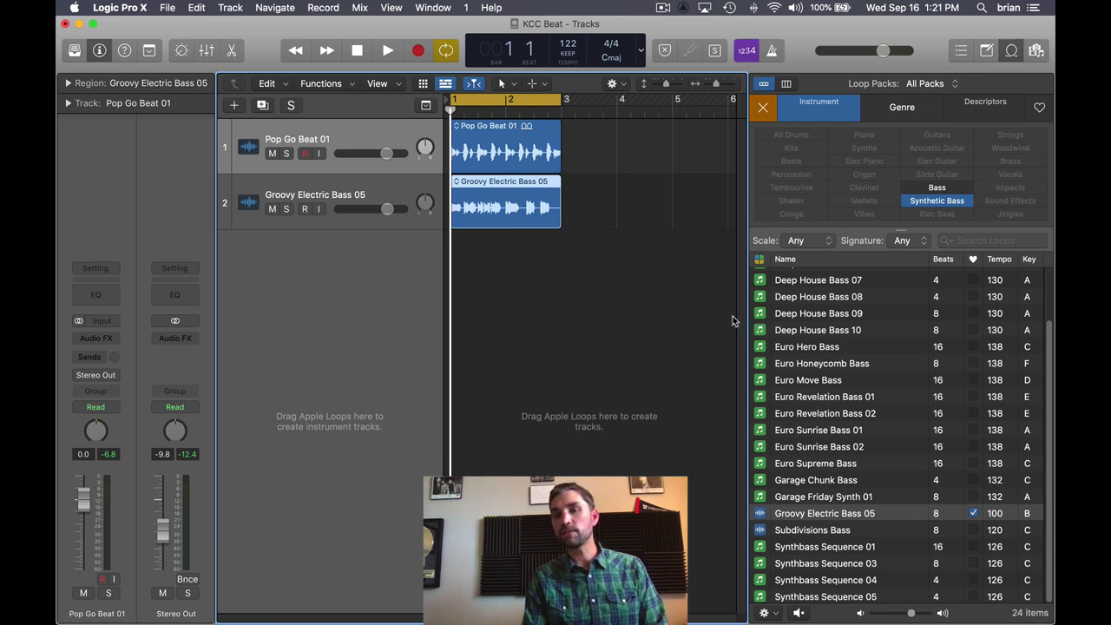
left_click(933, 203)
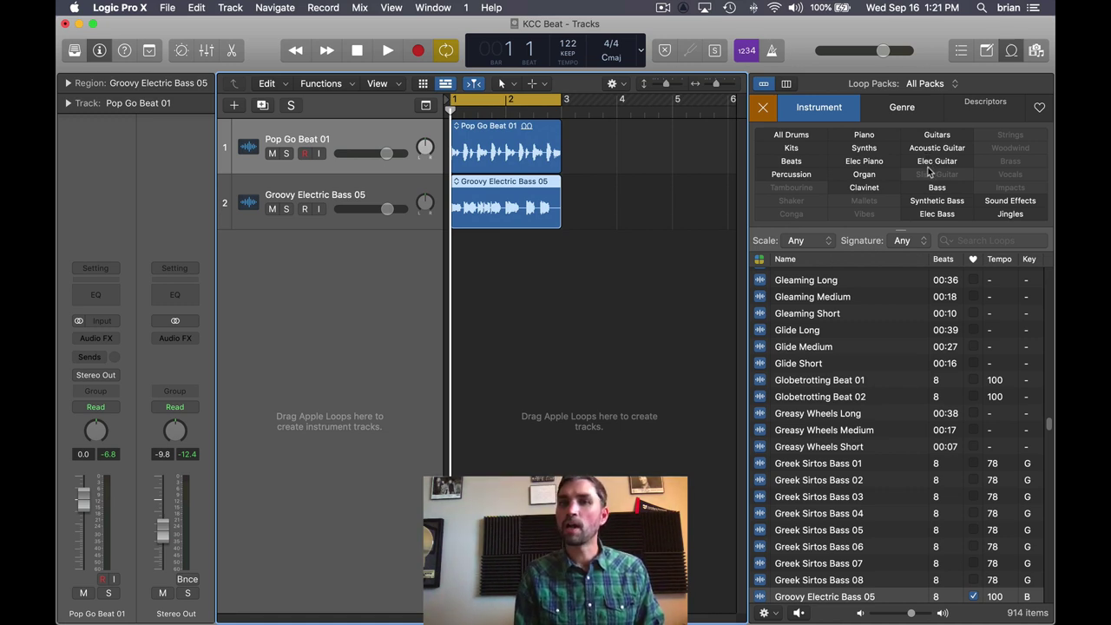
left_click(867, 149)
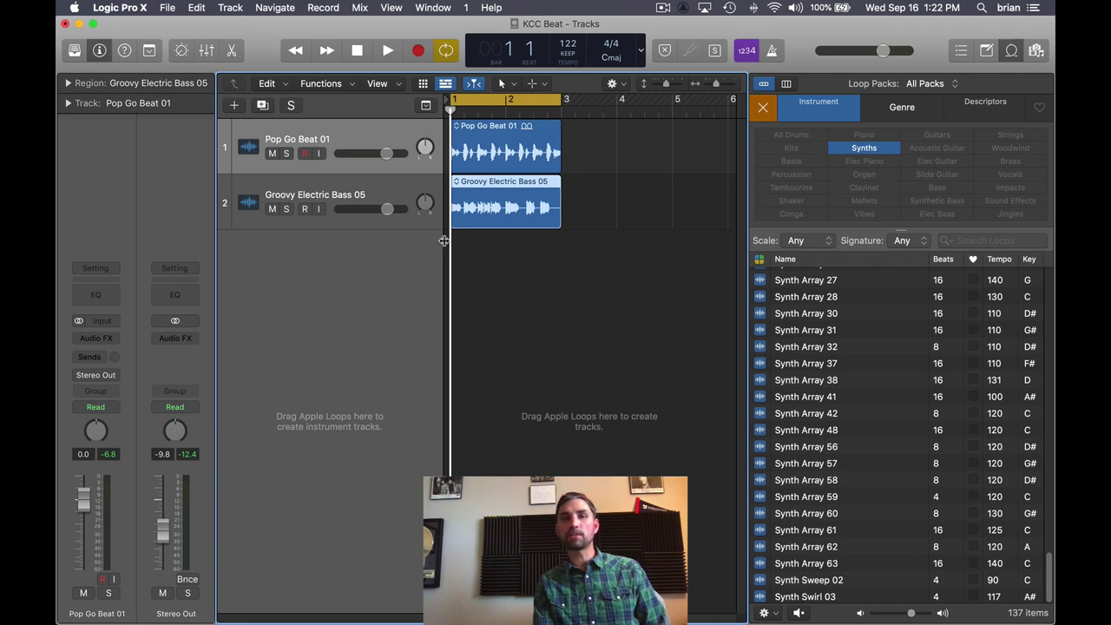
key("space")
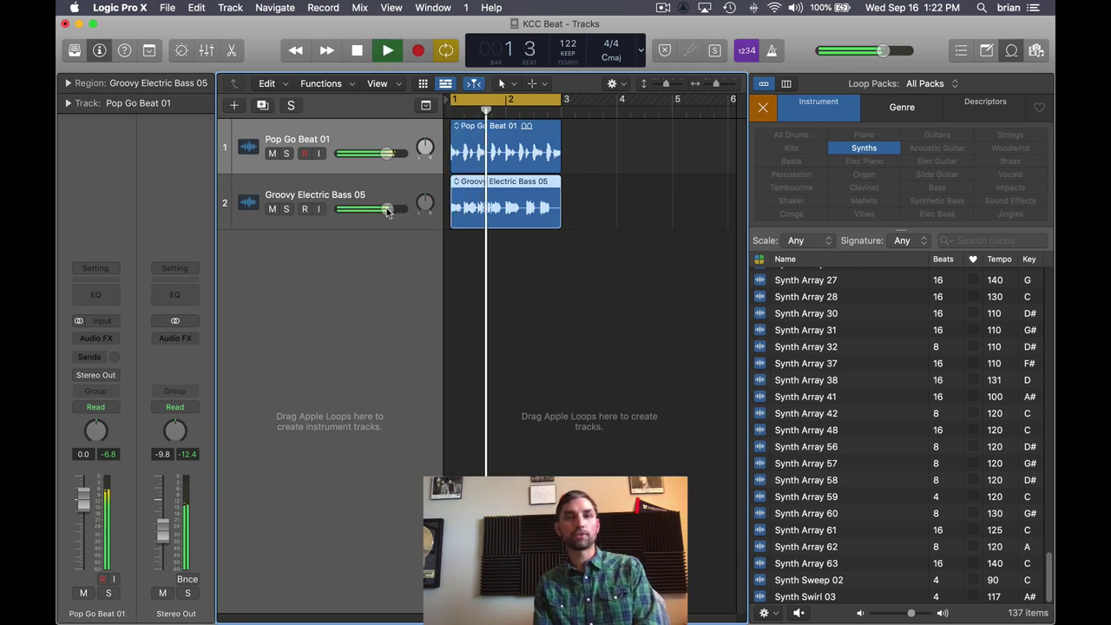
mouse_move(387, 209)
left_mouse_down()
mouse_move(343, 209)
mouse_move(387, 209)
left_mouse_up()
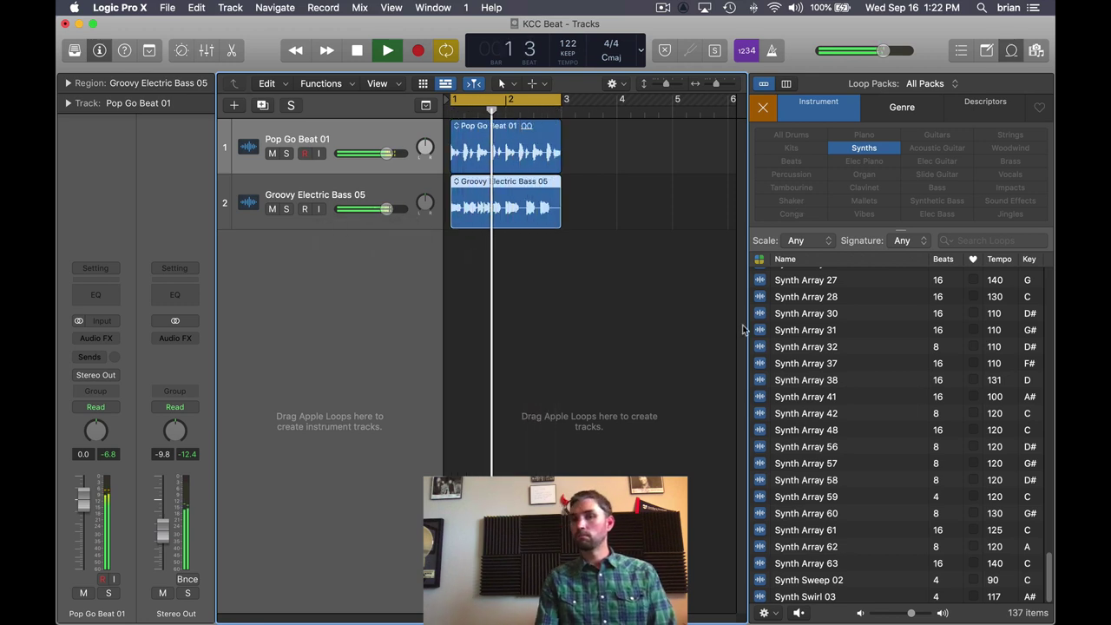
Preview Synth Array 48 and Synth Swirl 03, then add Synth Swirl 03 as a third track at bar 1.
left_click(825, 431)
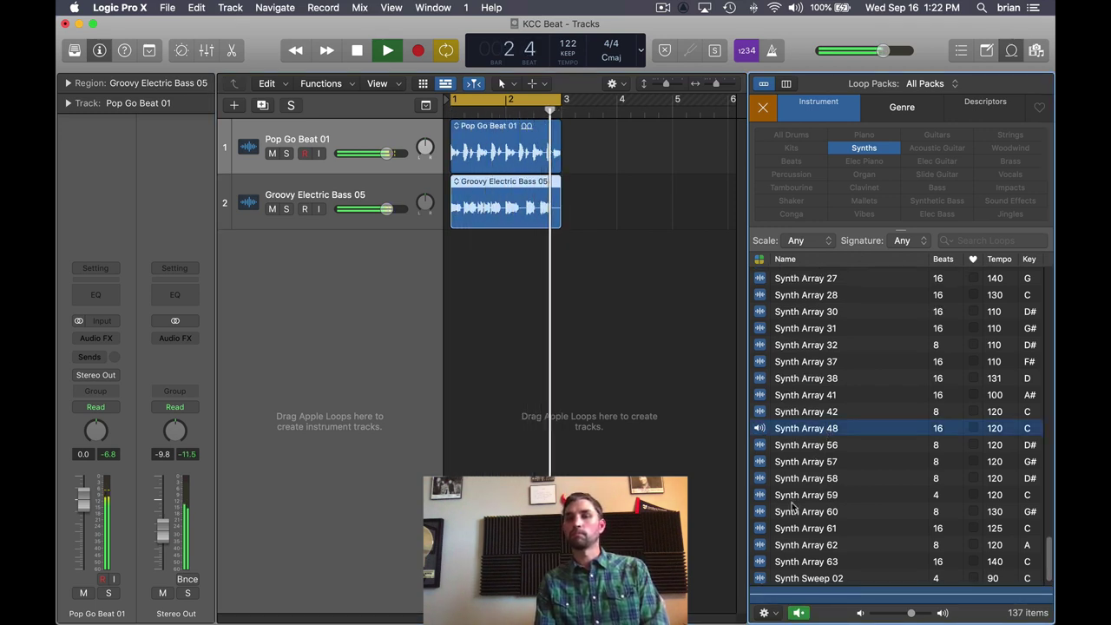
scroll(805, 478, "down", 1)
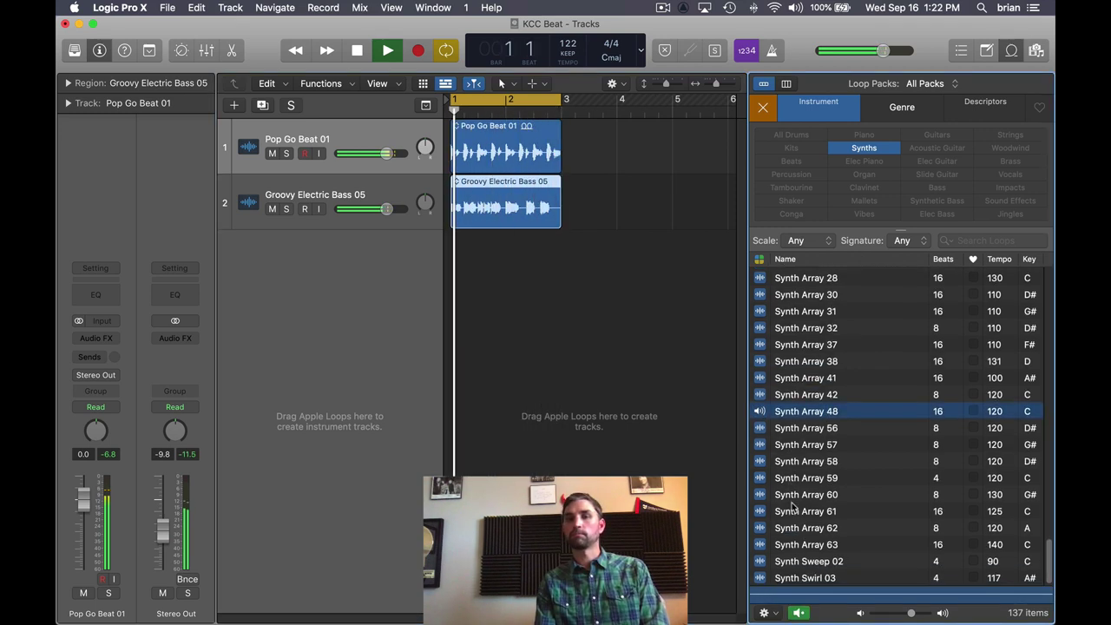
left_click(793, 578)
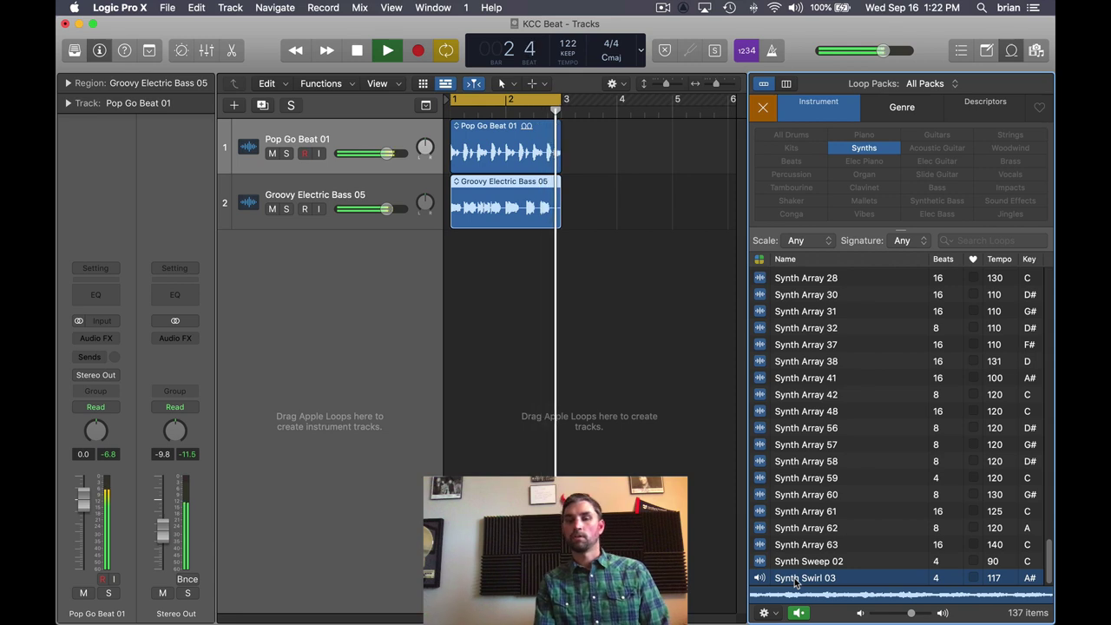
left_click_drag(795, 583, 446, 409)
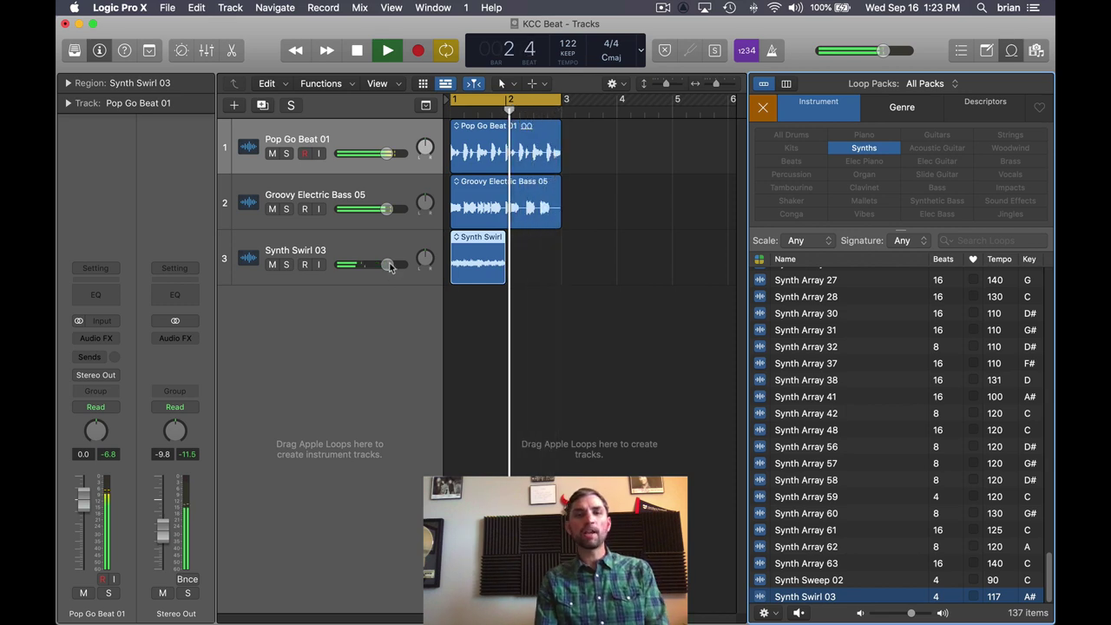
Lower the Synth Swirl 03 track's fader to about -1.5 dB.
left_click_drag(389, 266, 380, 265)
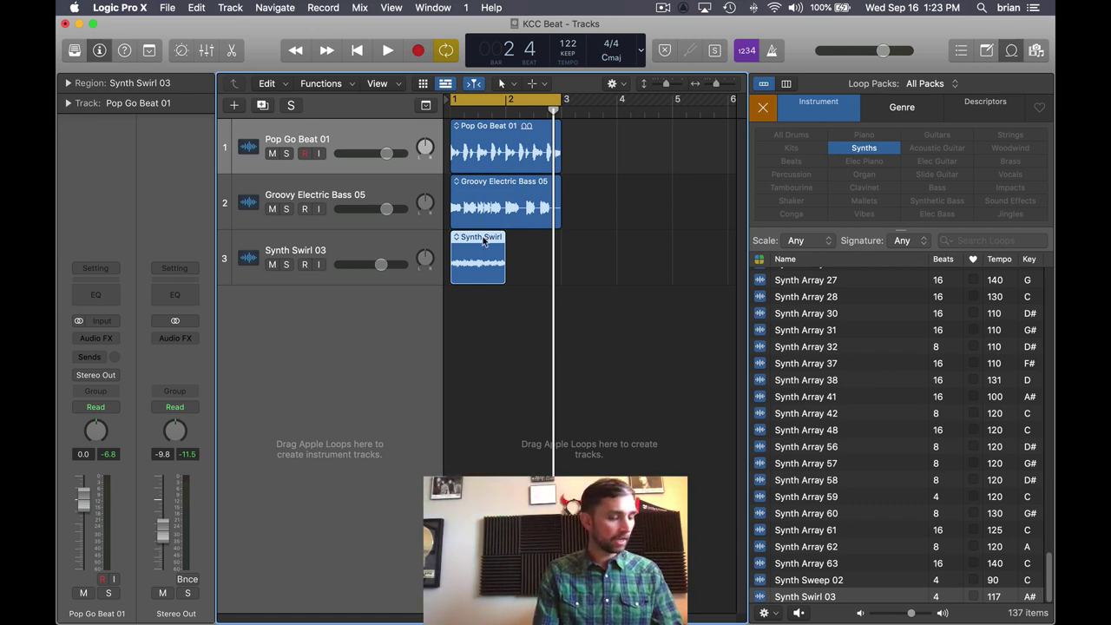
Repeat the Synth Swirl region right after itself and audition it from bar 1.
key("super+r")
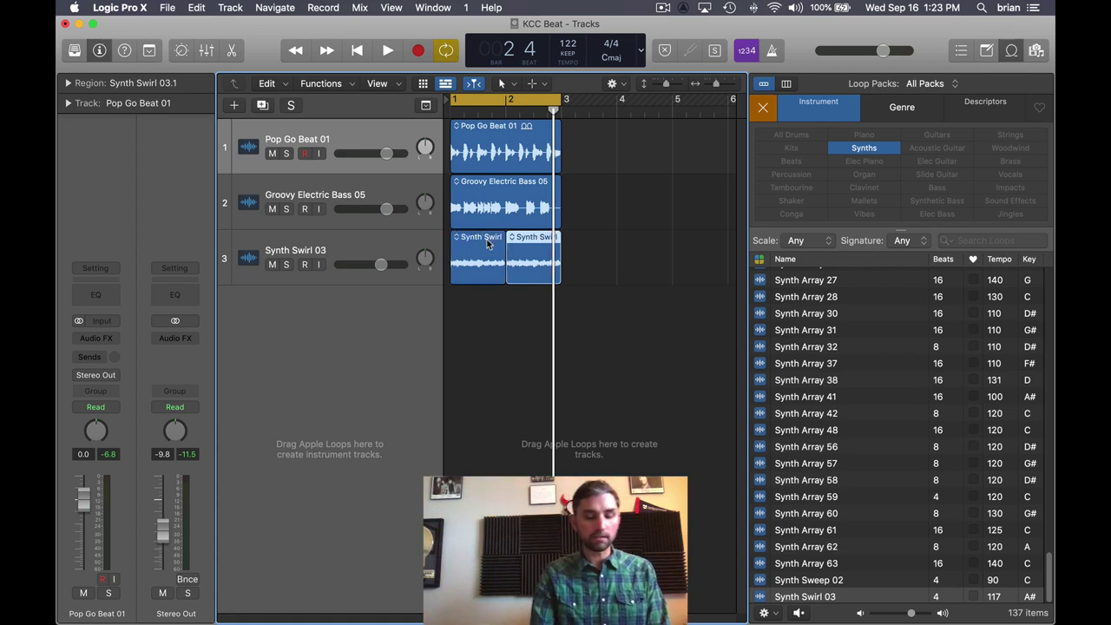
key("space")
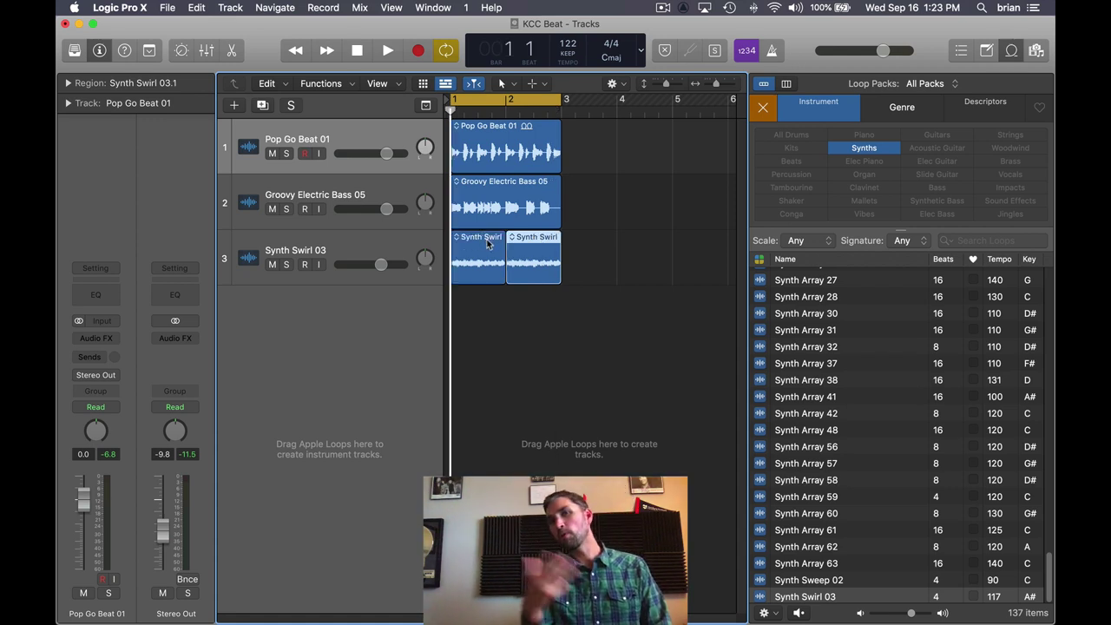
key("space")
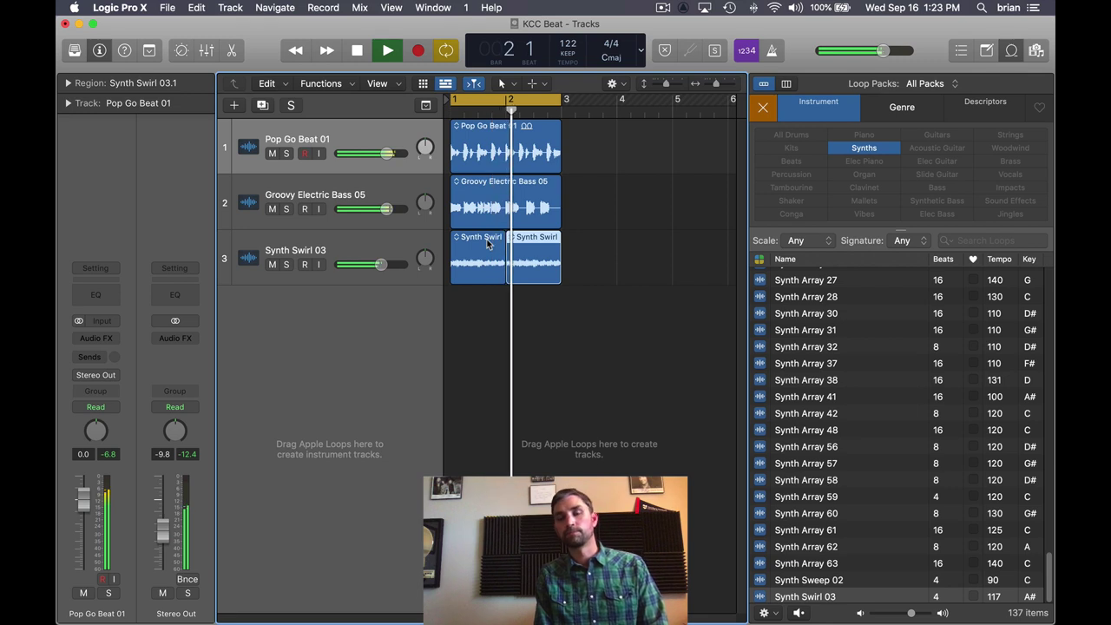
key("space")
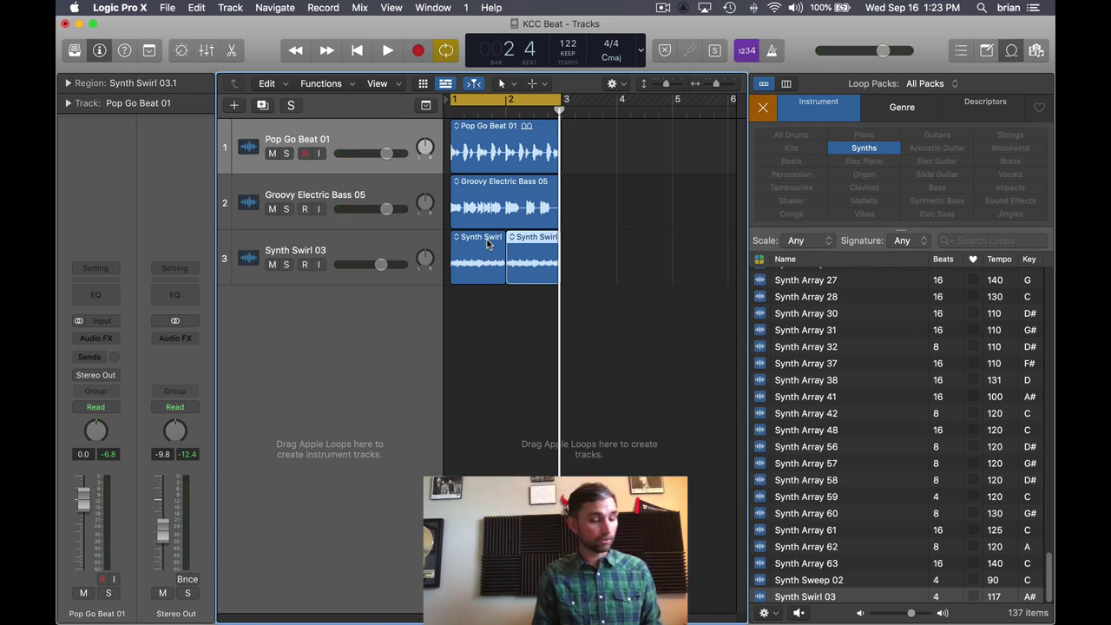
Mute the repeated Synth Swirl copy and play from the project start.
key("ctrl+m")
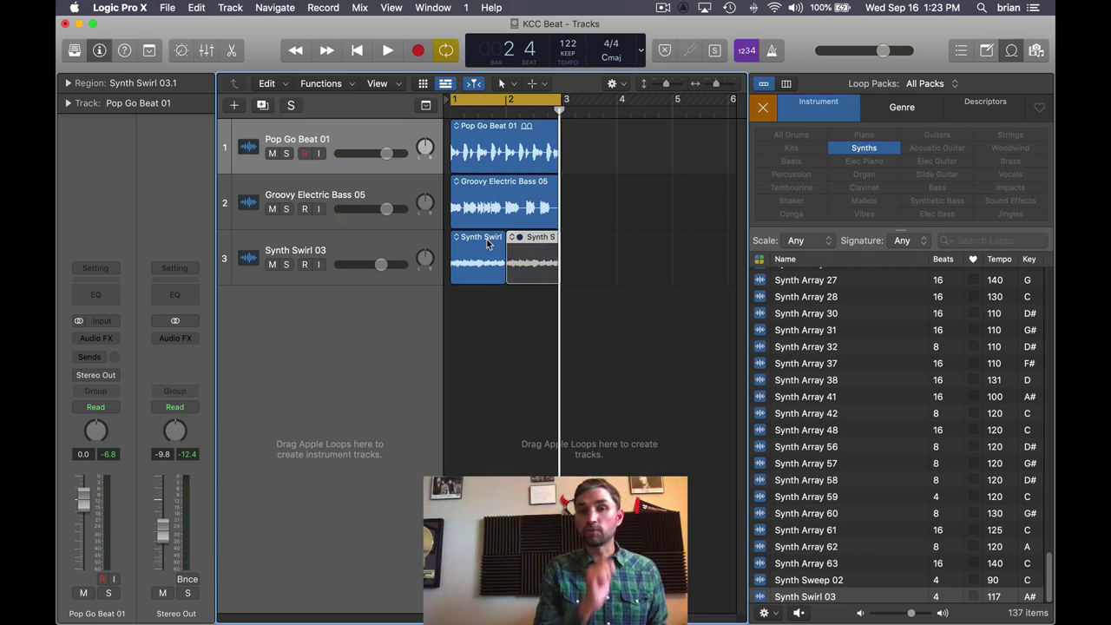
key("Return")
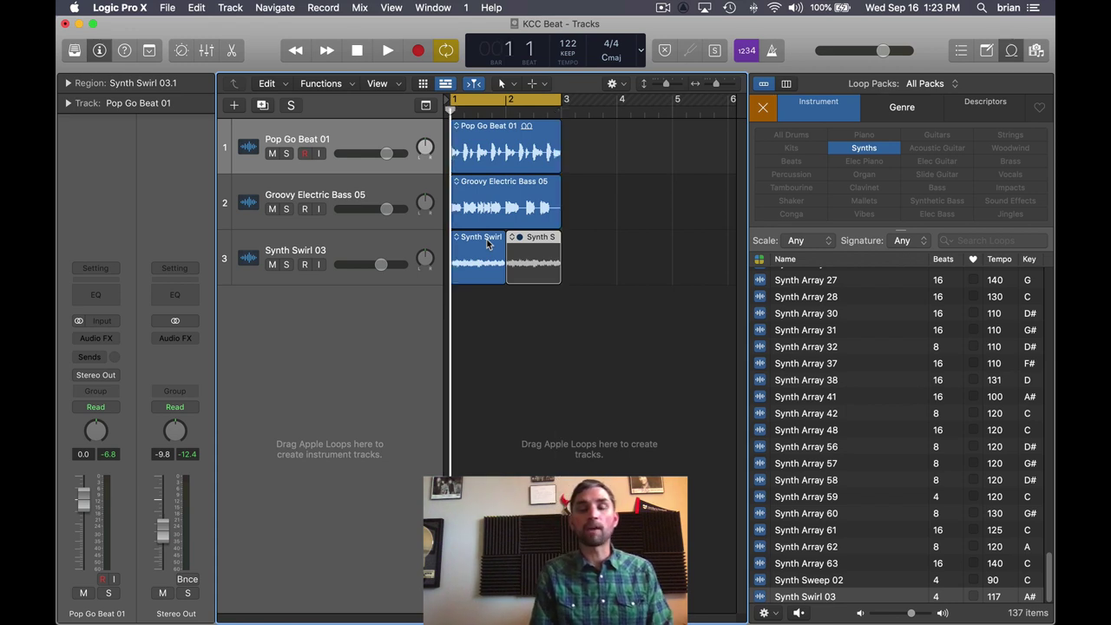
key("space")
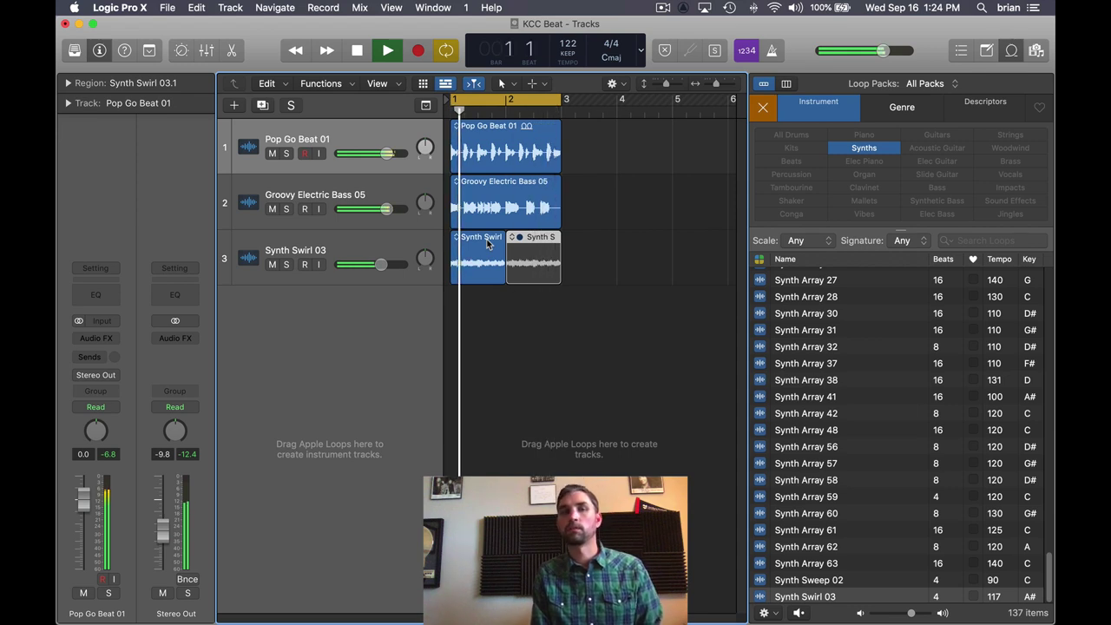
Add Synth Array 26 as a fourth track at bar 1 with its volume at about -1.2 dB.
key("space")
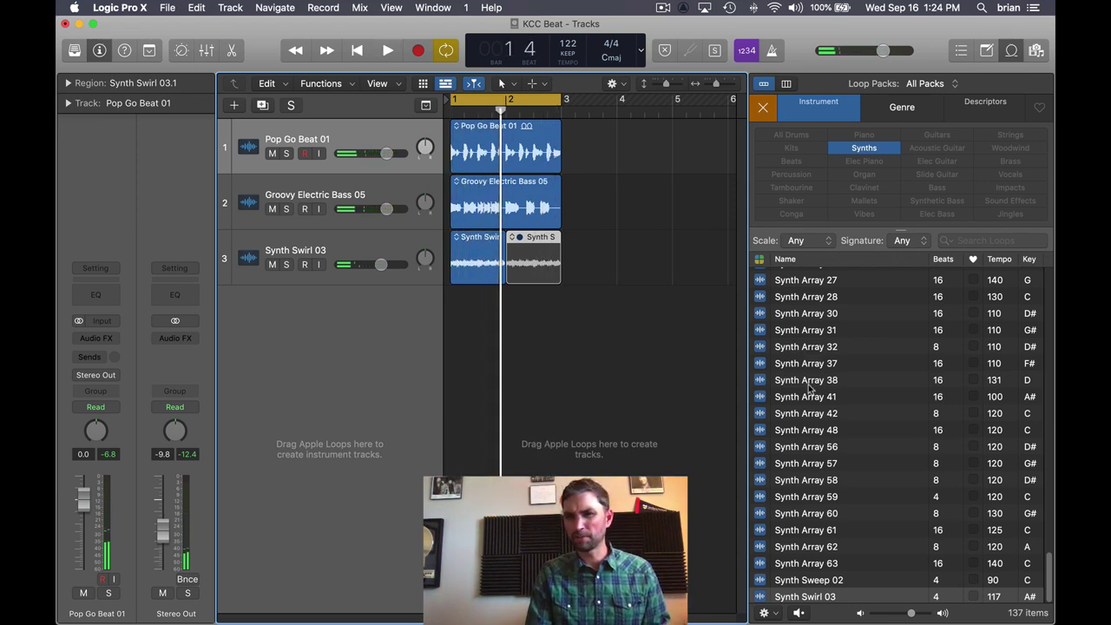
scroll(816, 356, "up", 3)
key("space")
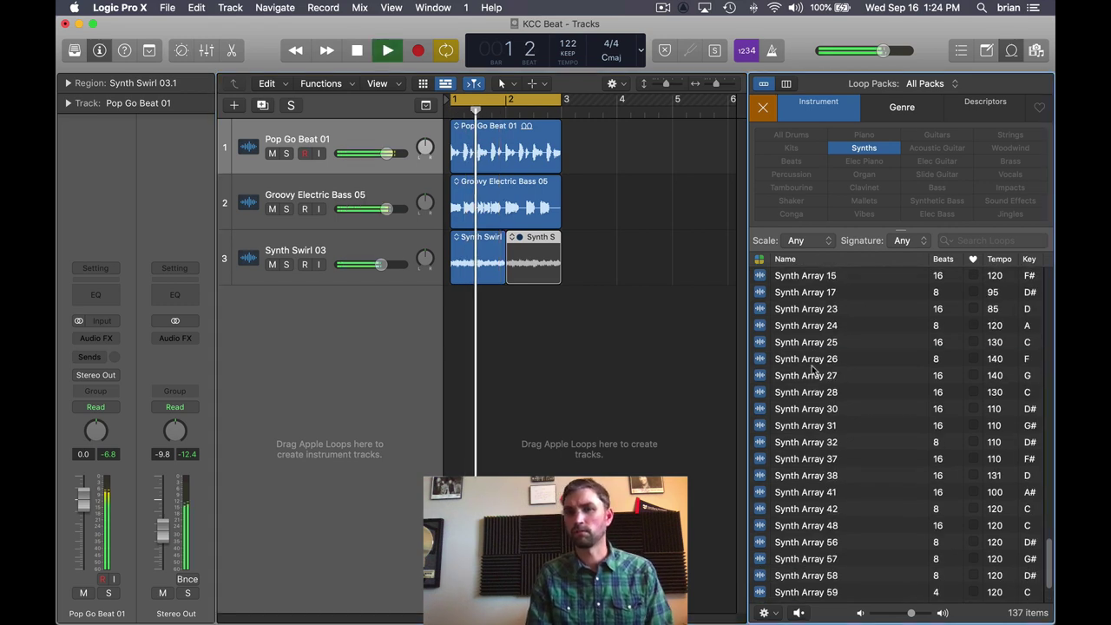
left_click(812, 361)
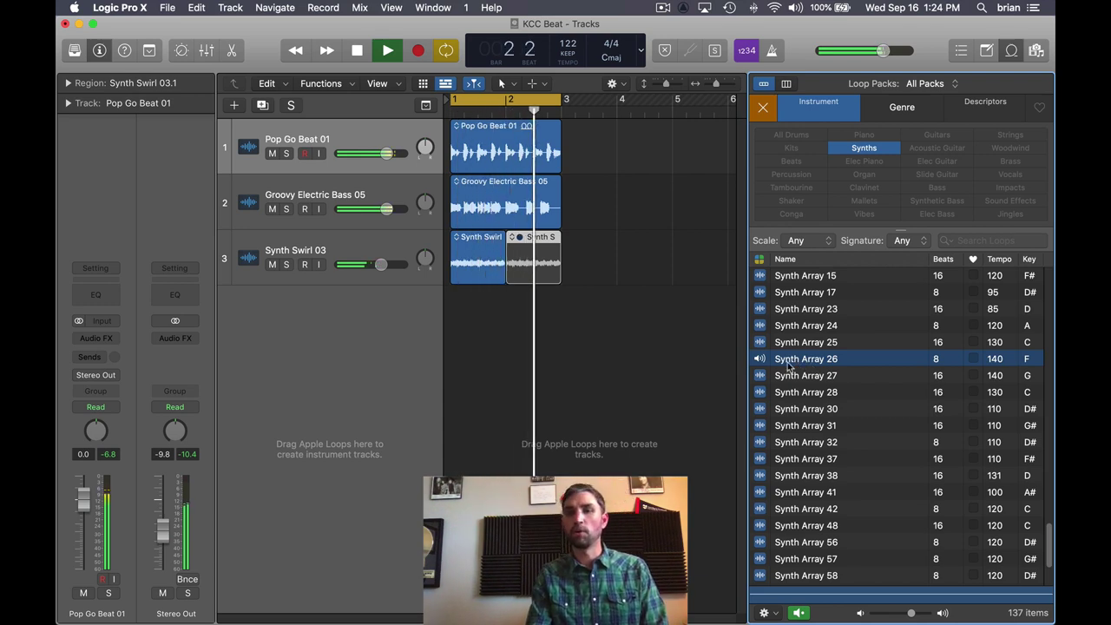
left_click_drag(790, 366, 453, 340)
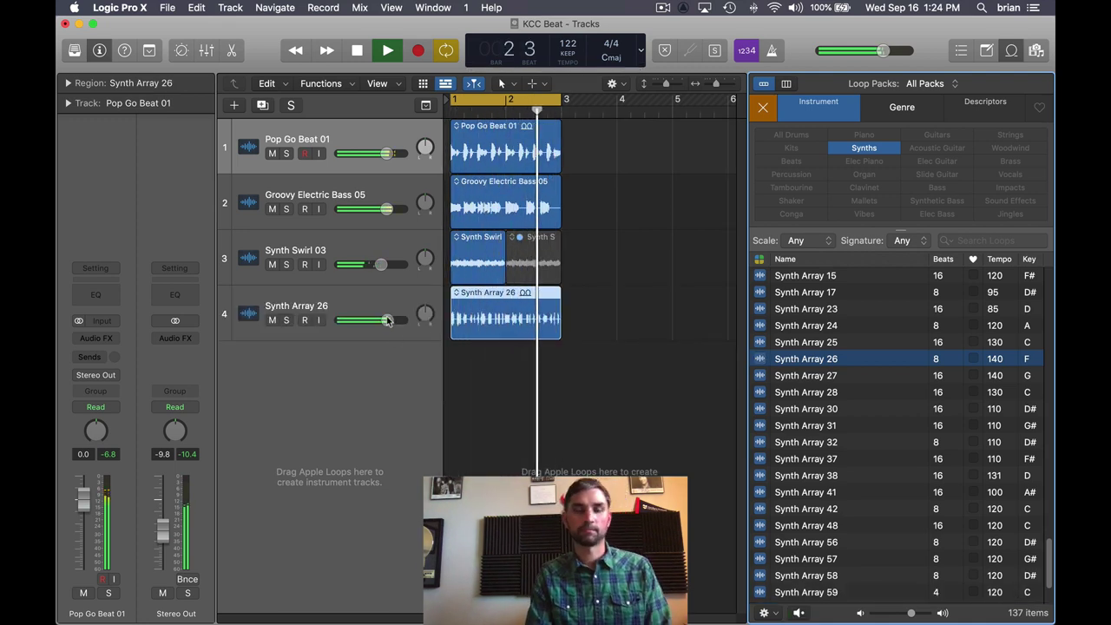
left_click_drag(387, 320, 387, 320)
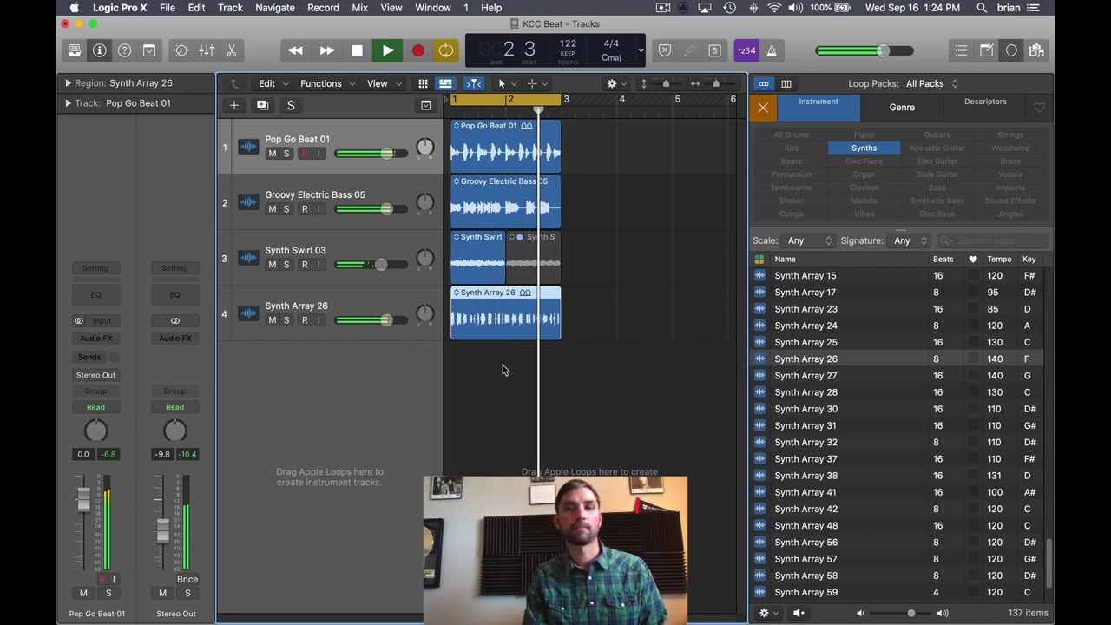
key("space")
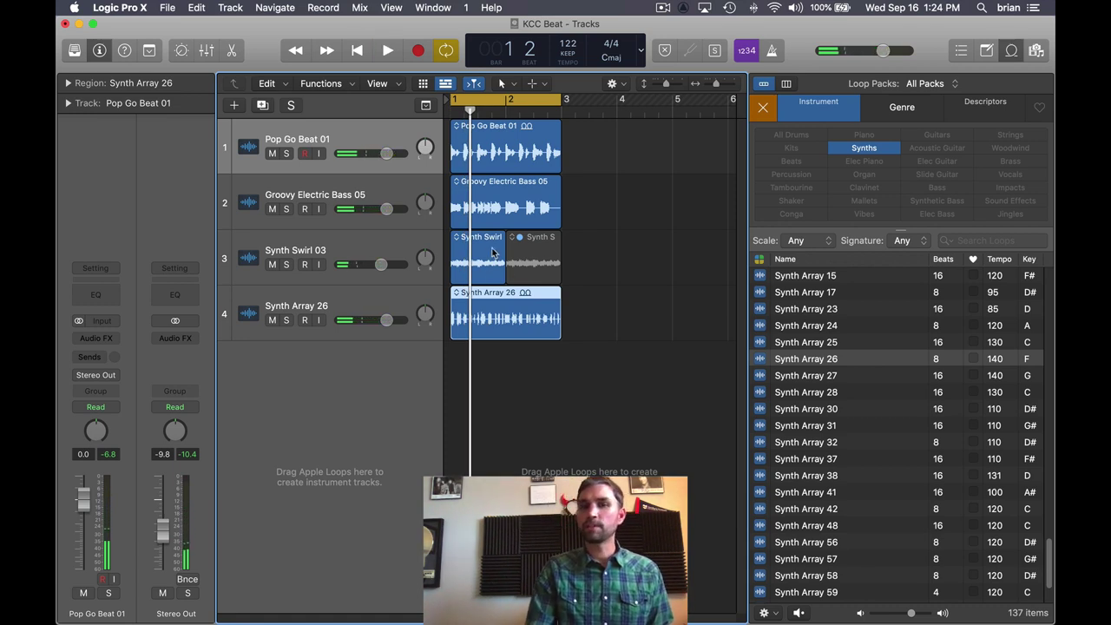
Split the Synth Array 26 region in two.
key("super+Right")
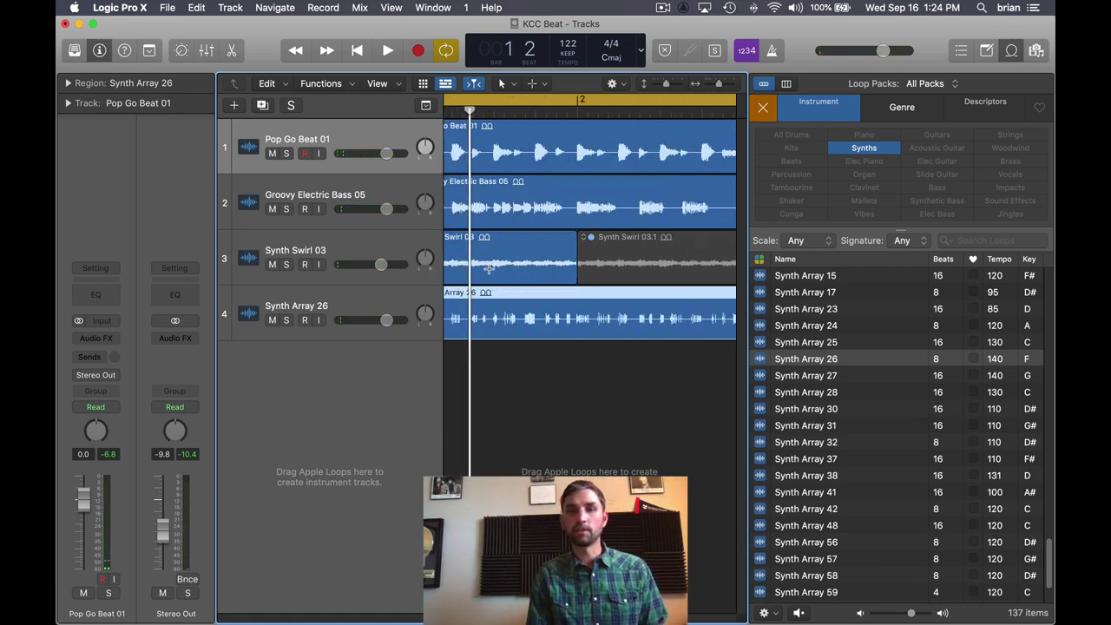
scroll(489, 275, "left", 2)
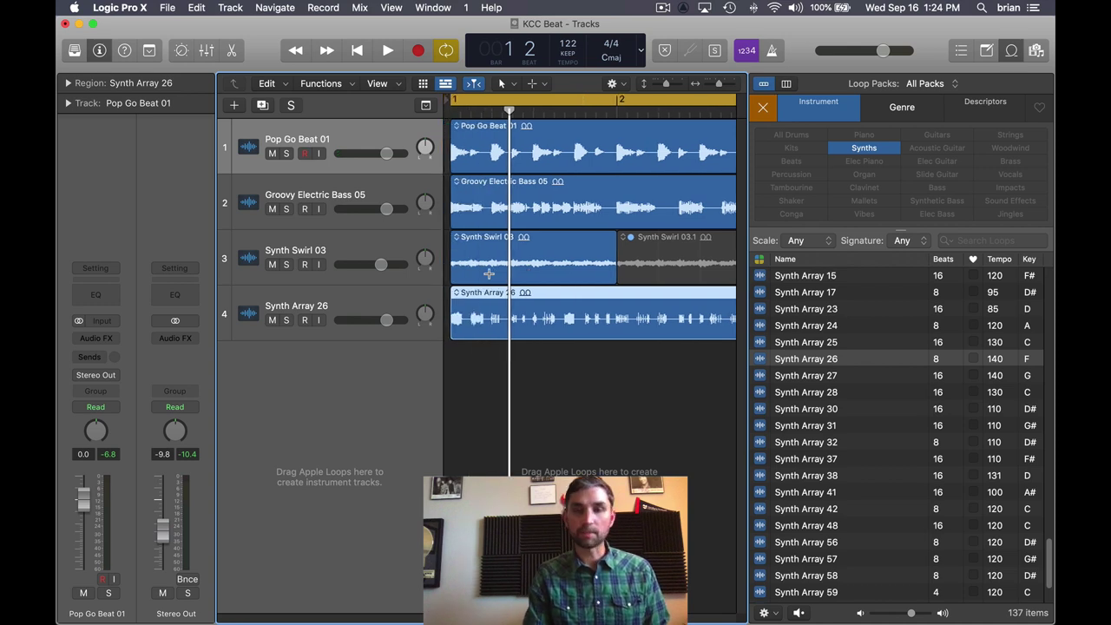
key("super+Left")
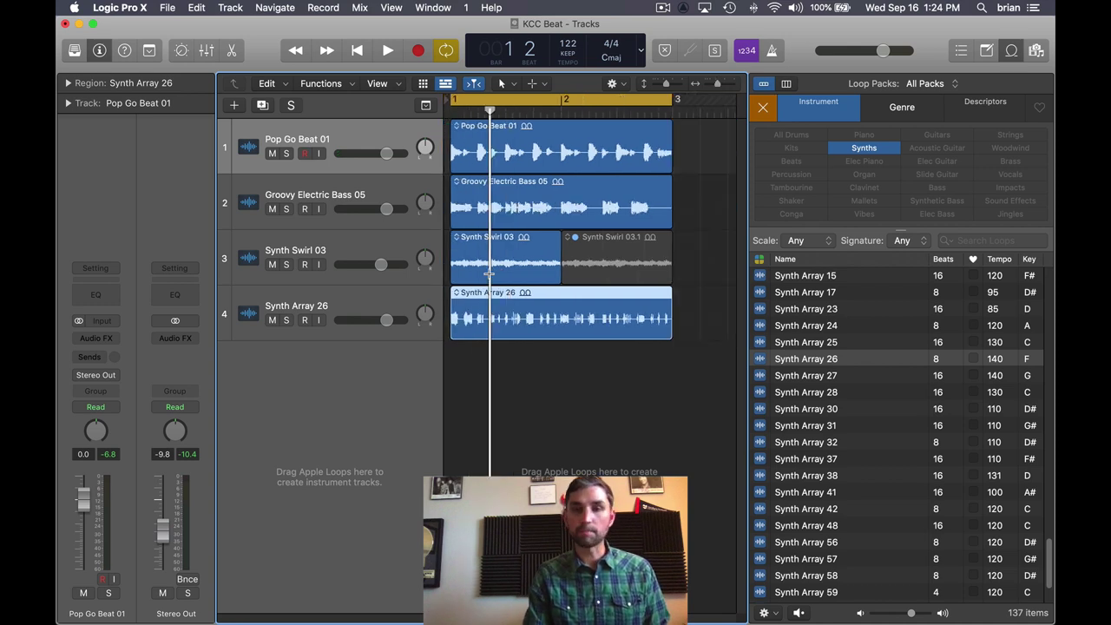
left_click(560, 326)
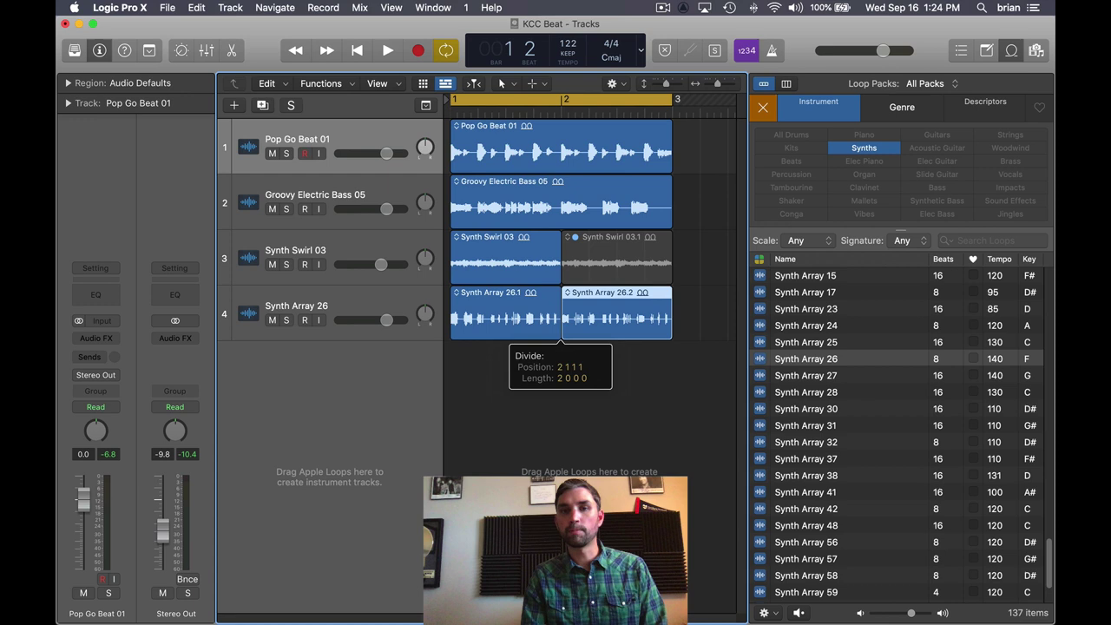
Select the first Synth Array 26 region and play the arrangement from the start.
left_click(527, 299)
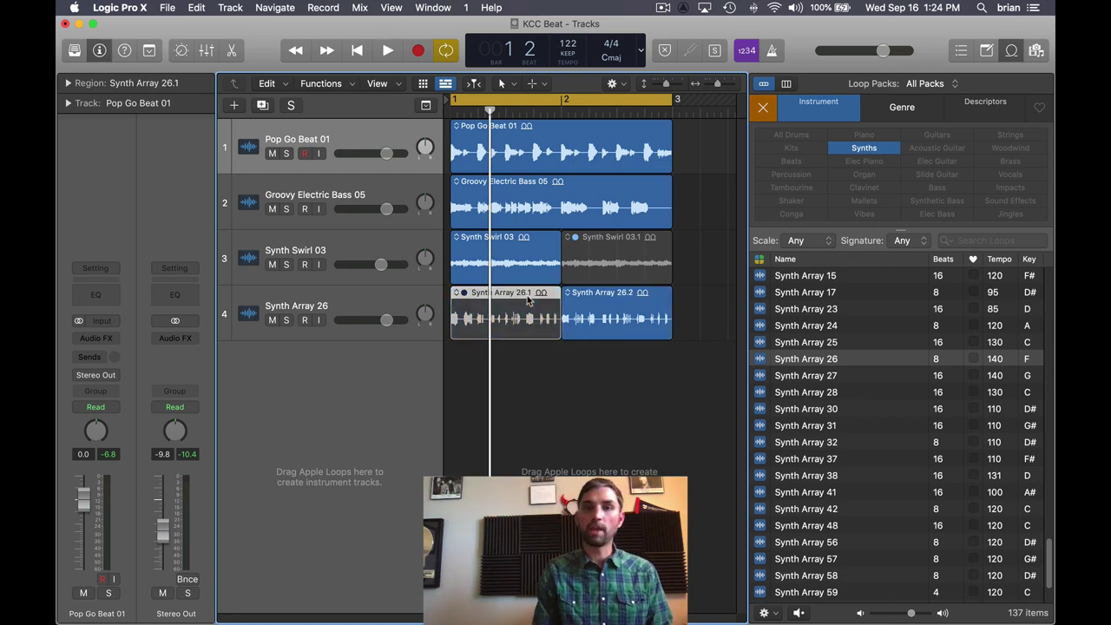
key("Return")
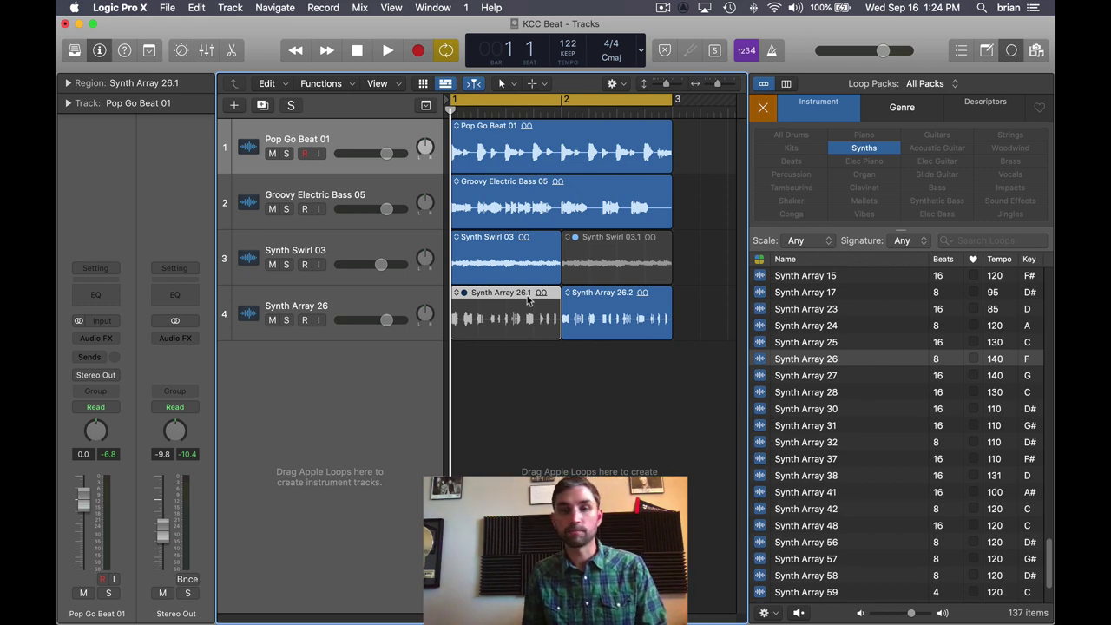
key("space")
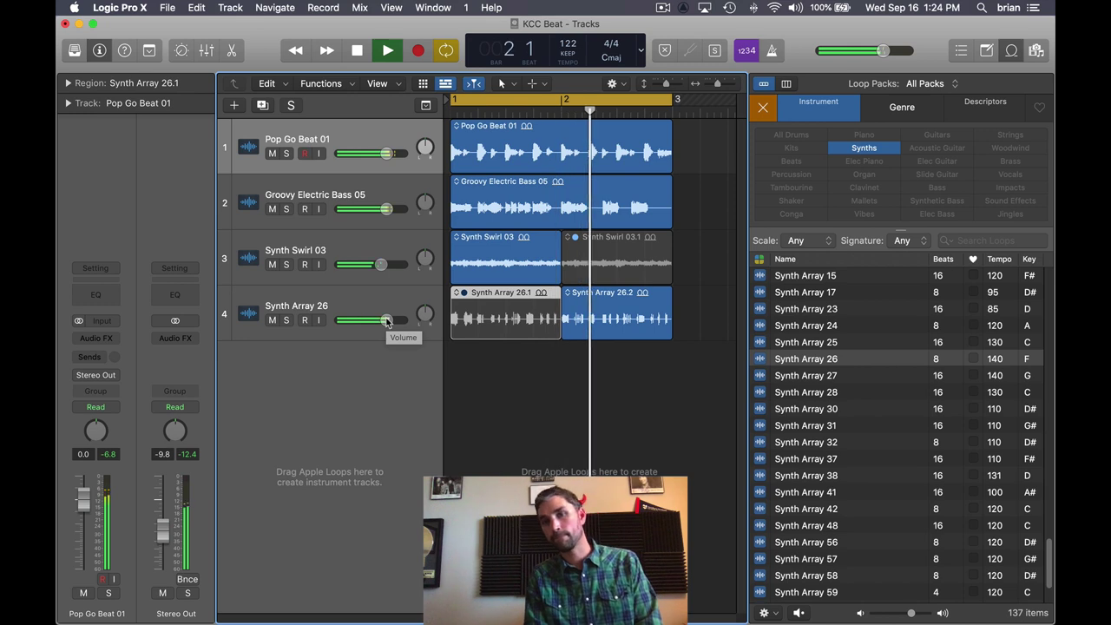
key("space")
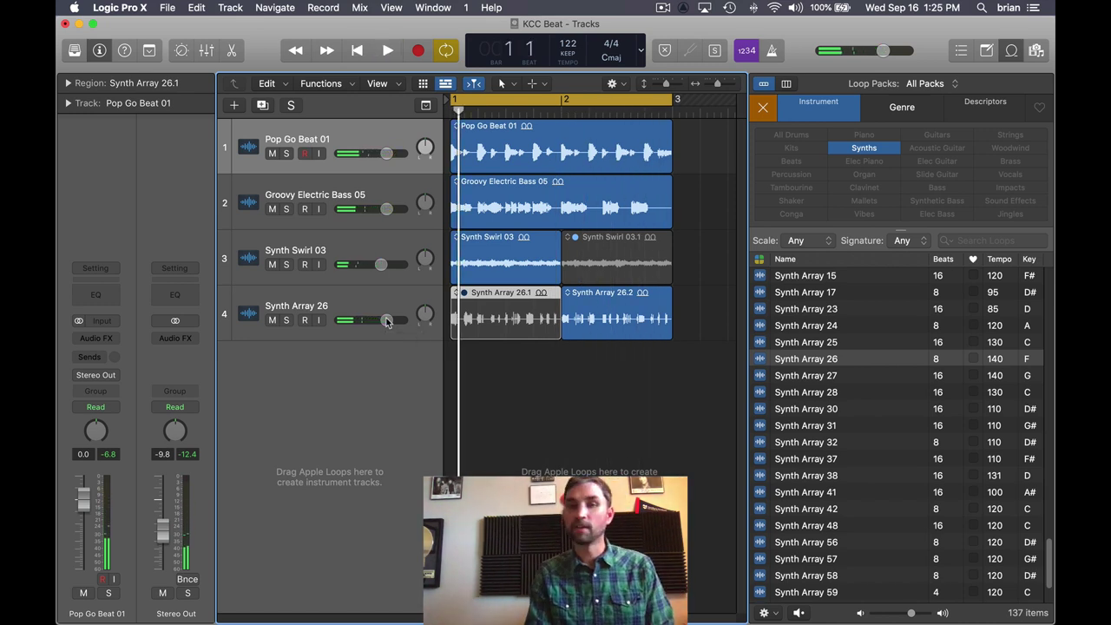
Hide the Loop Browser, make the track lanes taller, and turn off Cycle.
key("o")
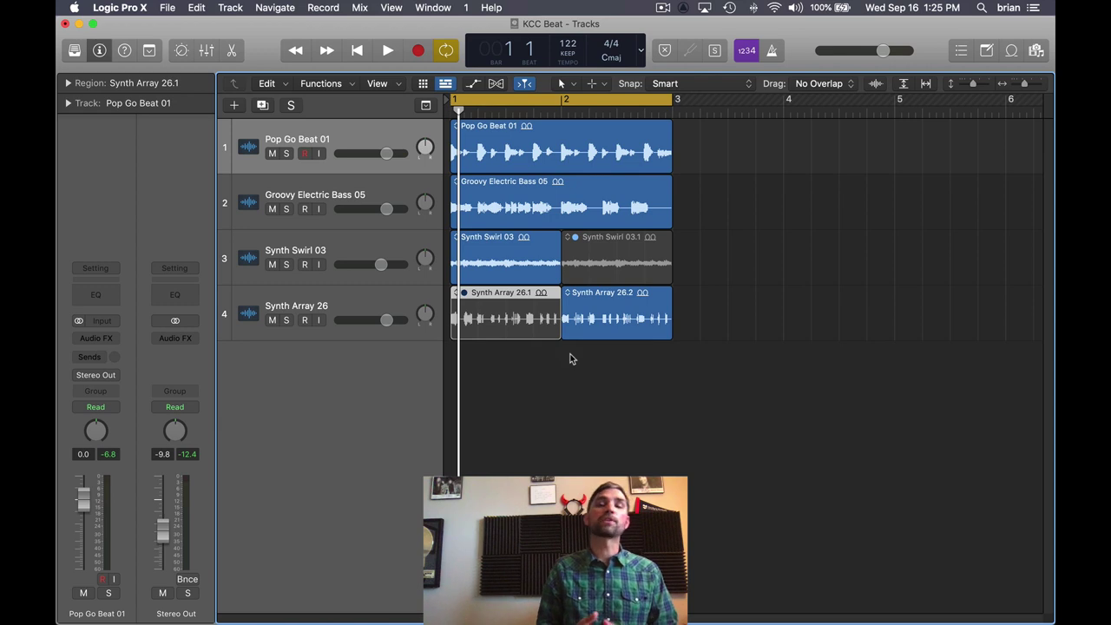
key("super+Up")
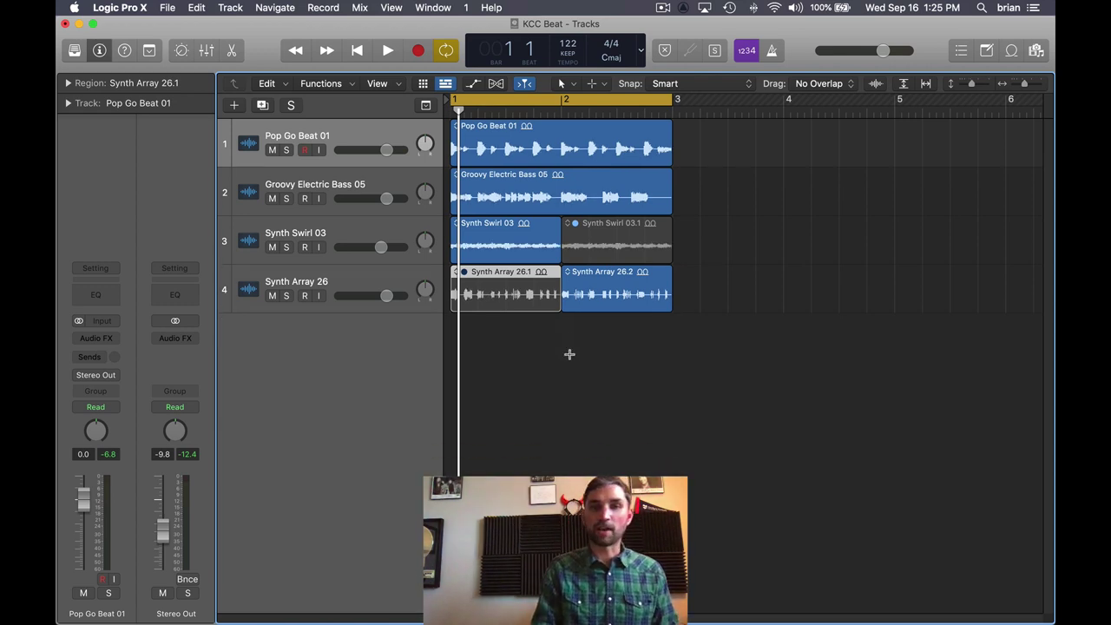
key("super+Down")
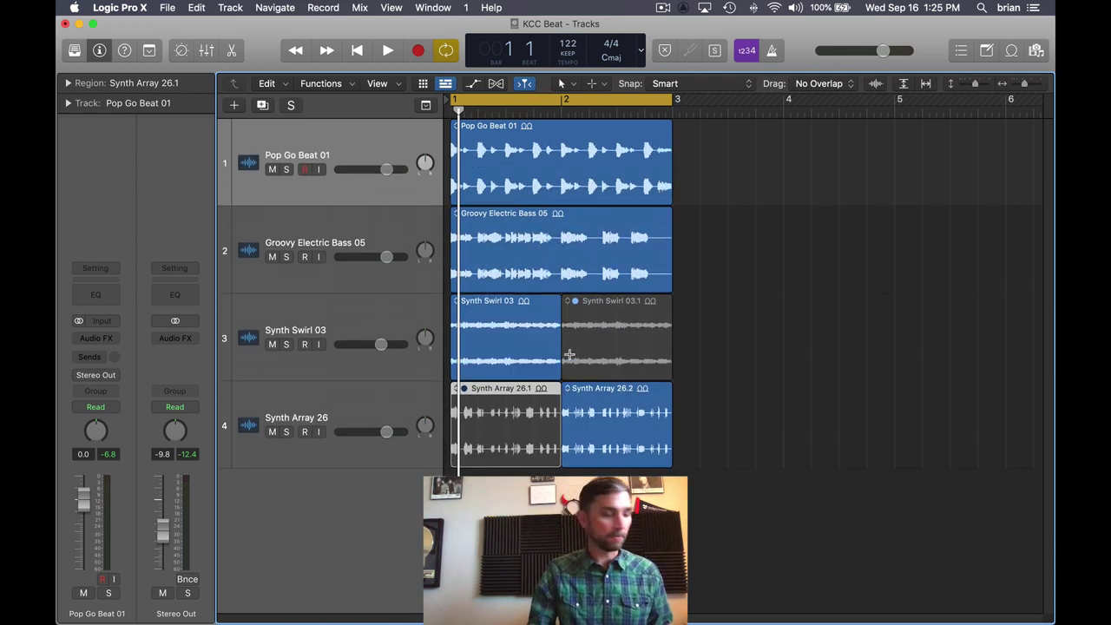
key("c")
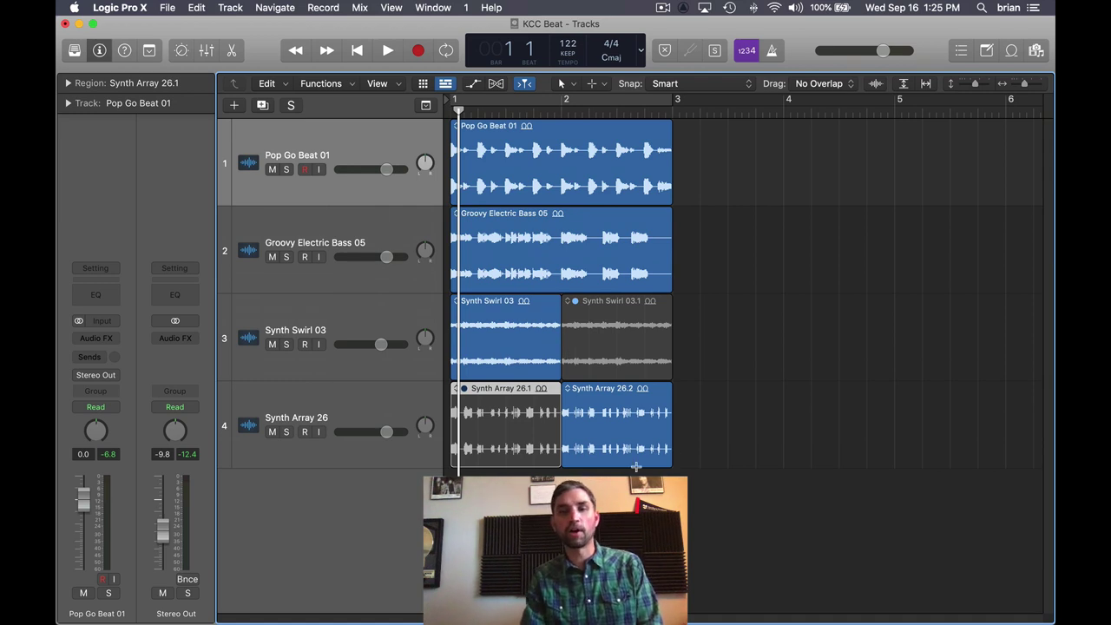
Select all regions, repeat them out toward bar 24, then undo the repeats.
left_click_drag(637, 466, 501, 188)
key("space")
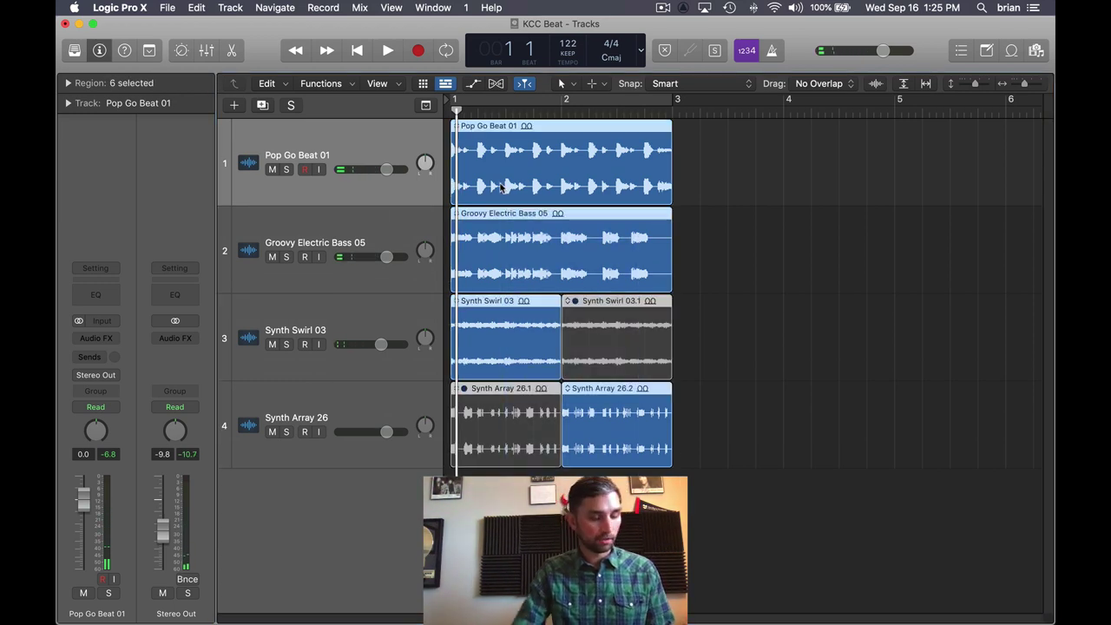
key("super+Left")
key("super+Left")
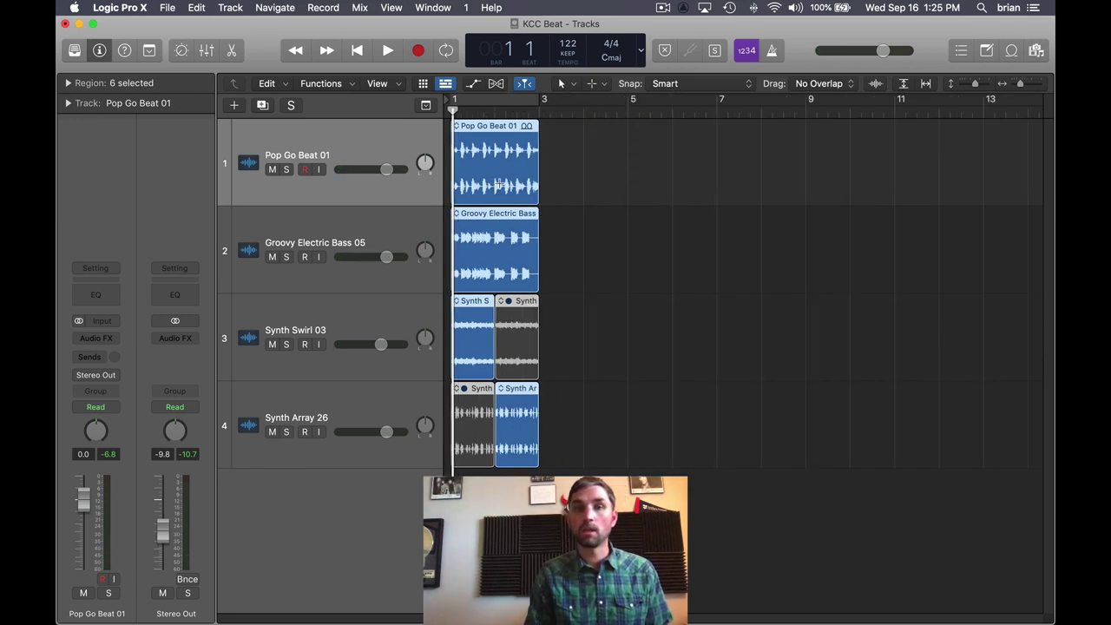
key("super+Left")
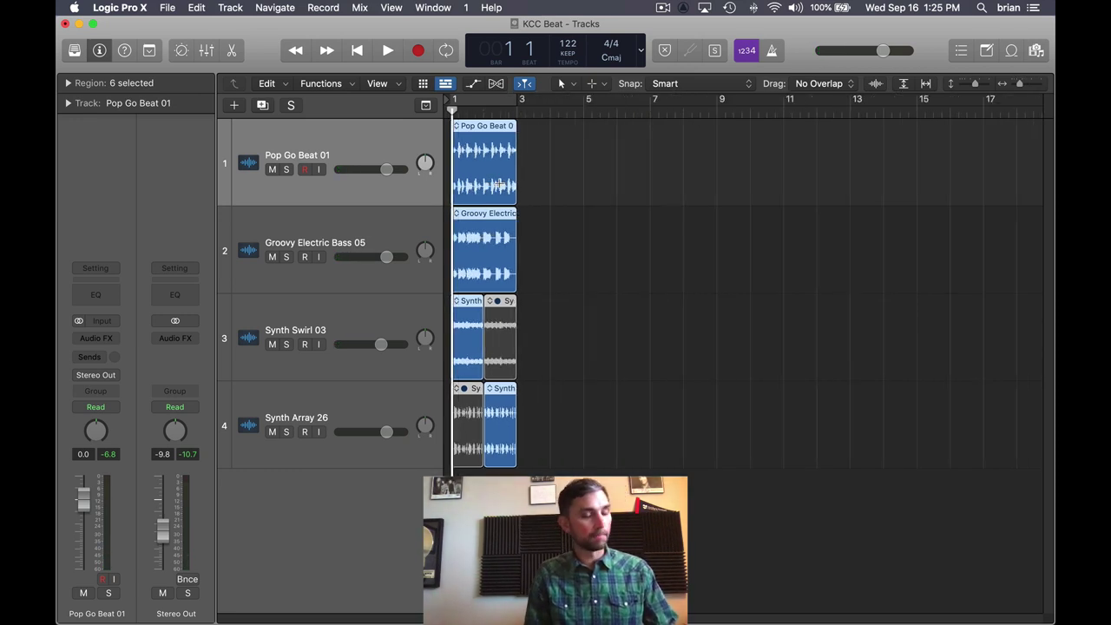
key("super+r")
key("super+r")
key("super+r")
key("super+r")
key("super+r")
key("super+r")
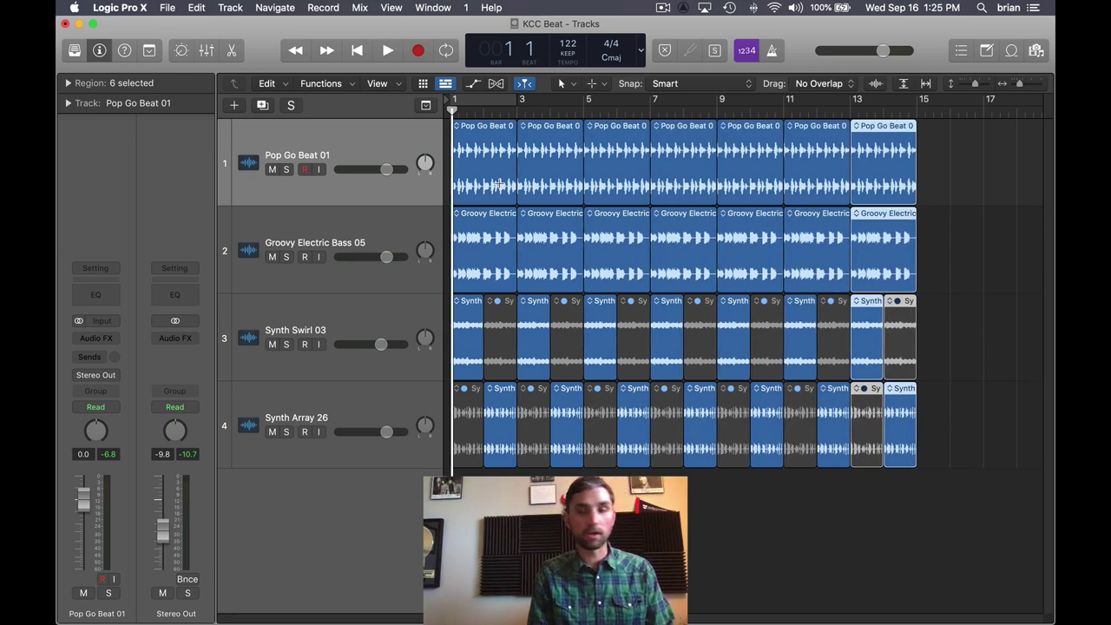
key("z")
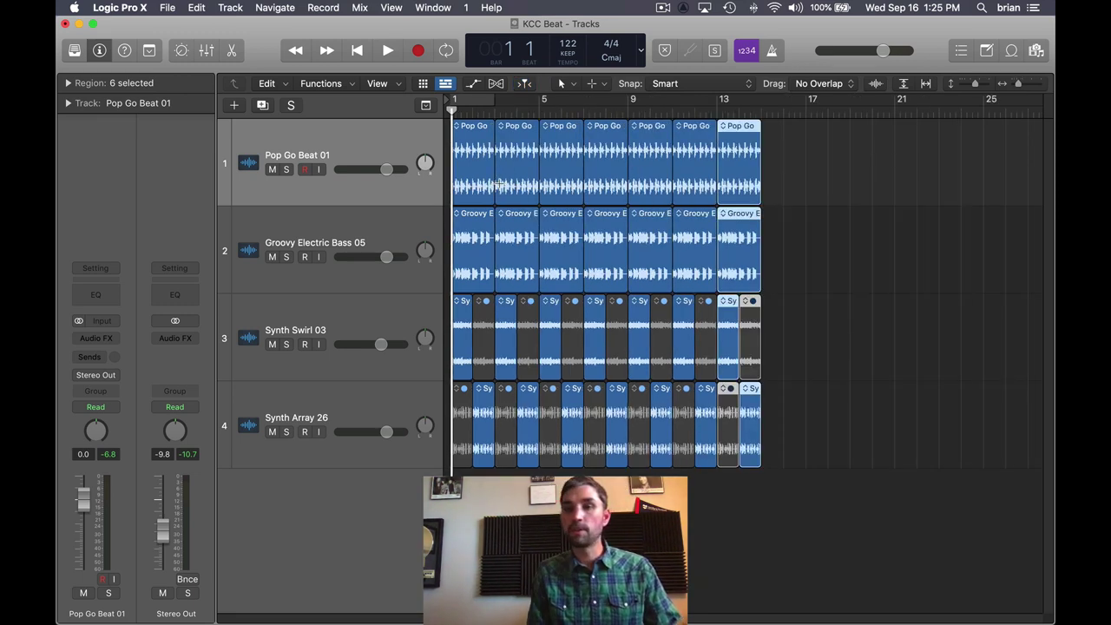
key("super+r")
key("super+r")
key("super+r")
key("super+r")
key("super+r")
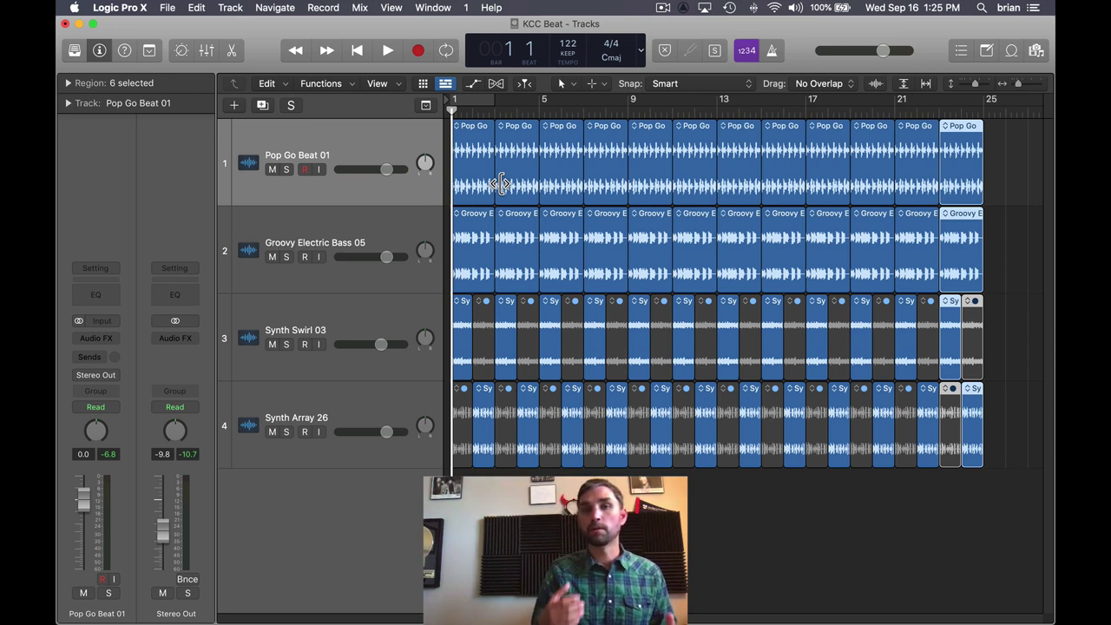
key("super+z")
key("super+z")
key("super+z")
key("super+z")
key("super+z")
key("super+z")
key("super+z")
key("super+z")
key("super+z")
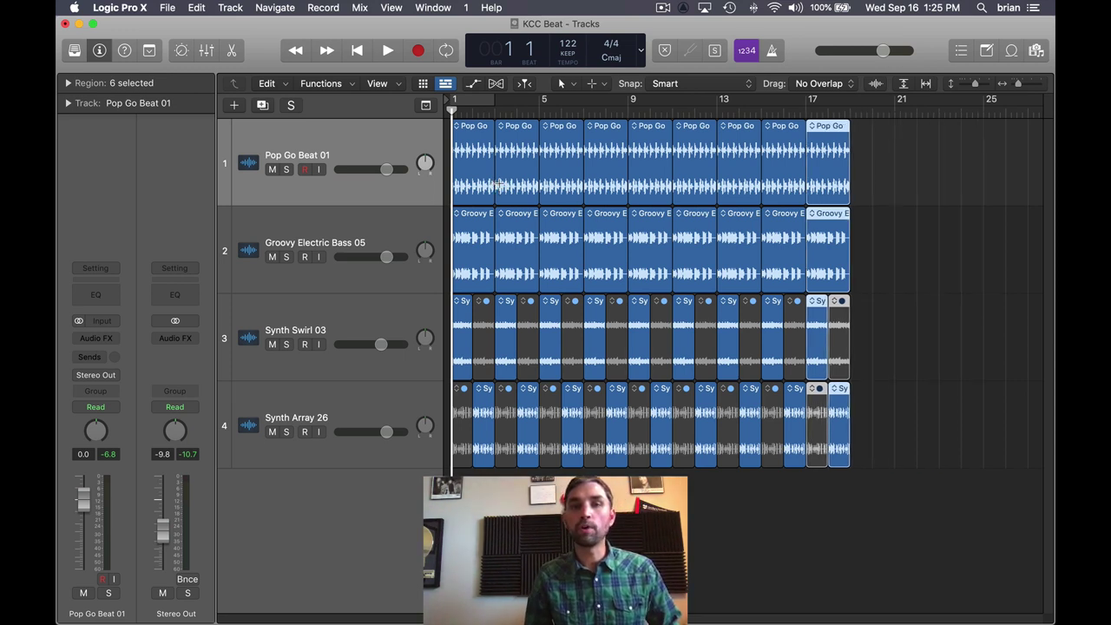
key("super+z")
key("super+z")
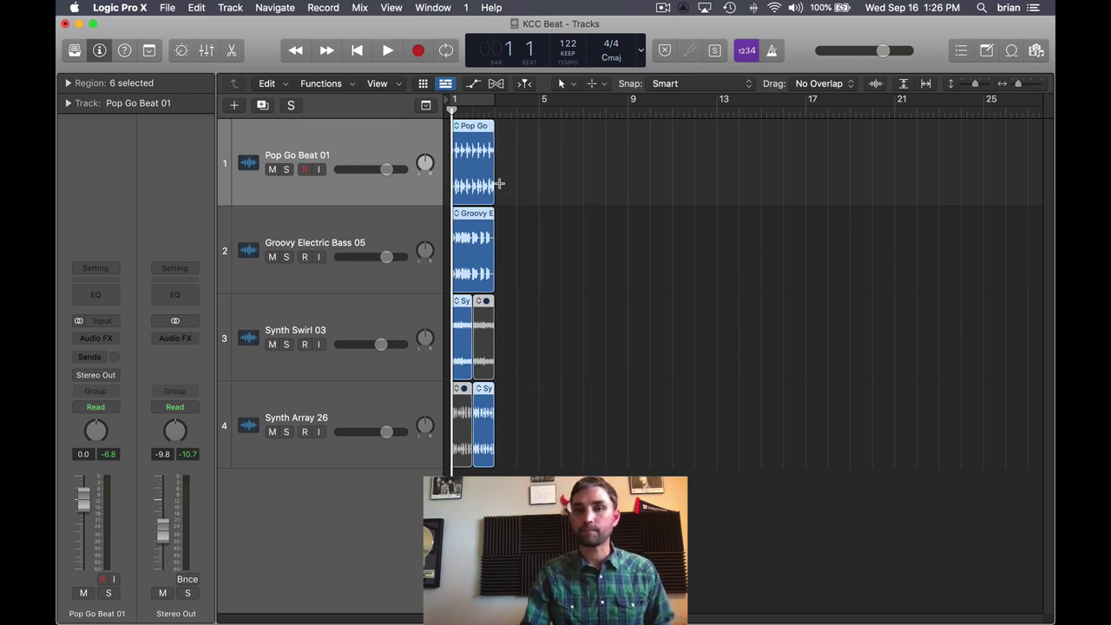
Delete the muted Synth Array region and repeat the four remaining regions out to bar 24.
left_click(504, 354)
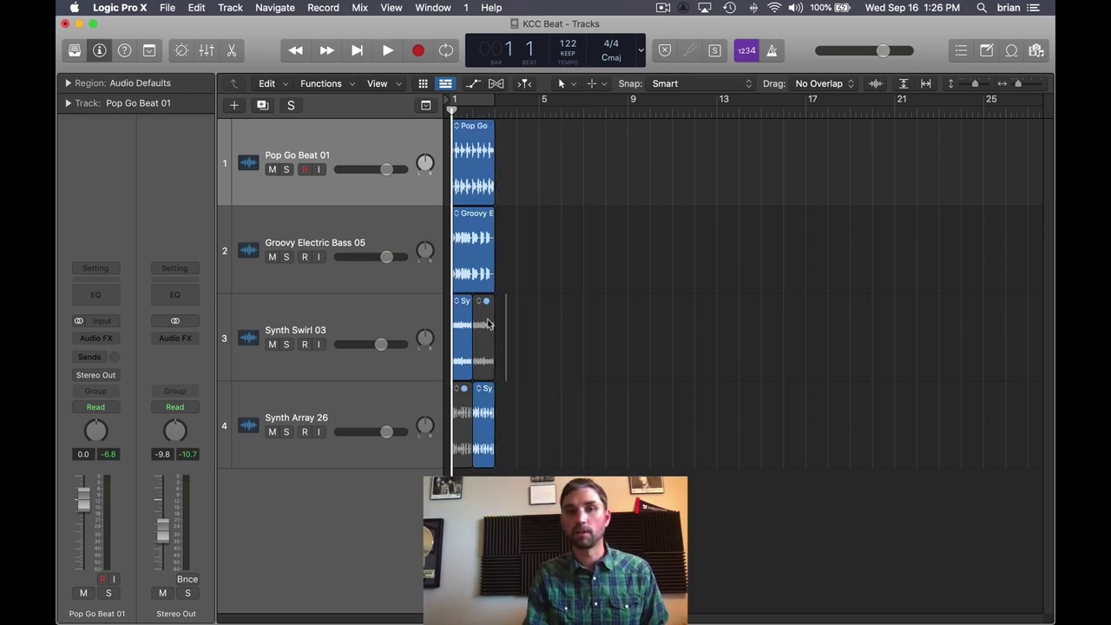
left_click(460, 400)
key("Delete")
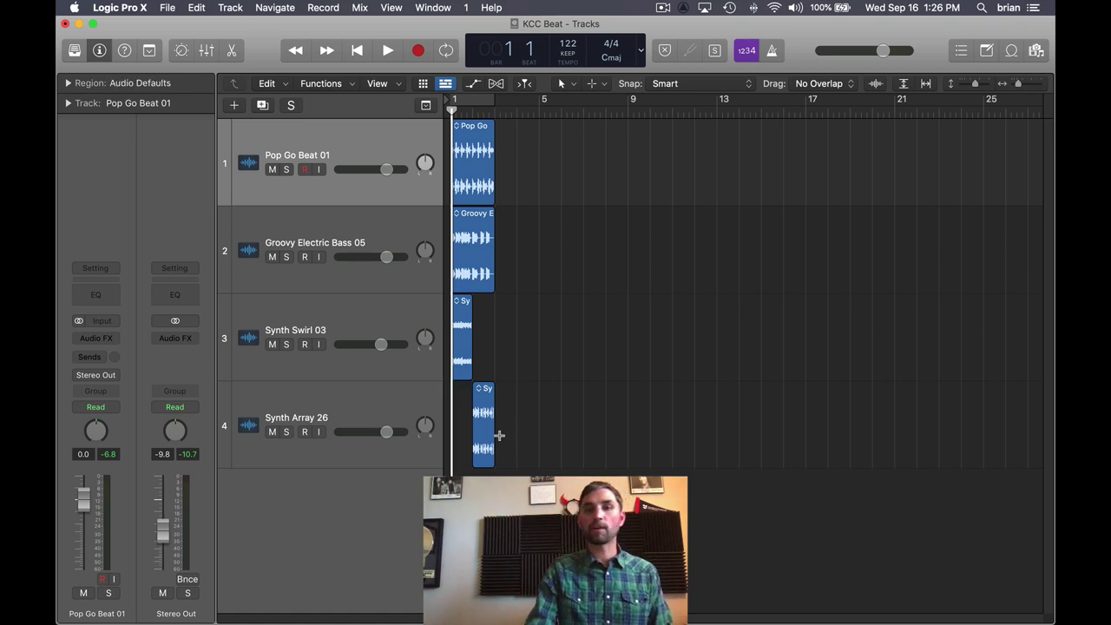
left_click_drag(502, 452, 423, 161)
key("super+r")
key("super+r")
key("super+r")
key("super+r")
key("super+r")
key("super+r")
key("super+r")
key("super+r")
key("super+r")
key("super+r")
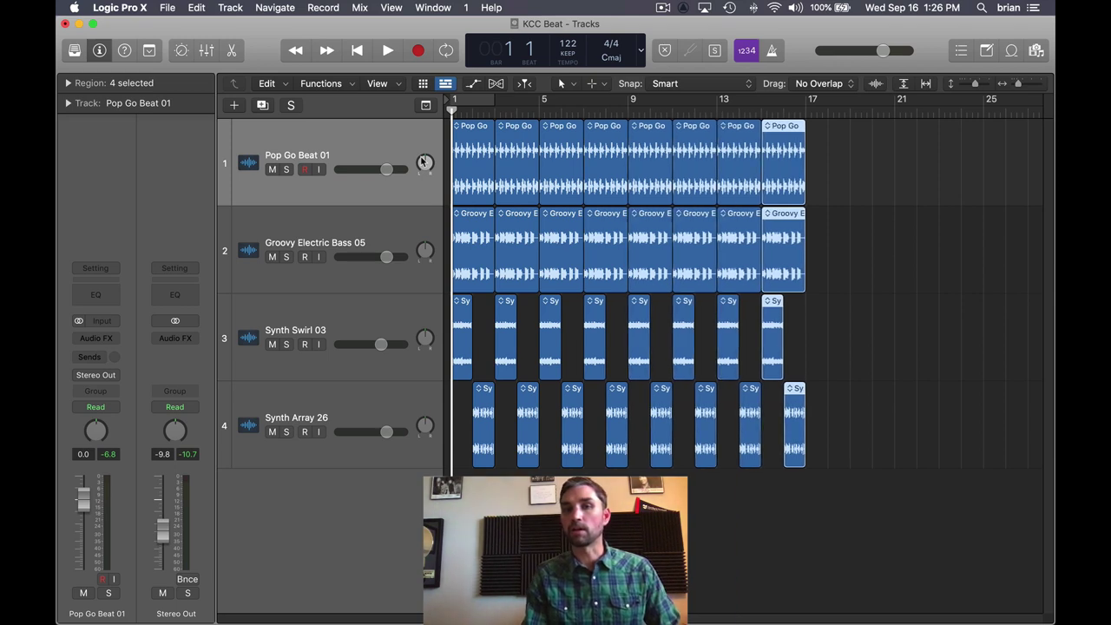
key("super+r")
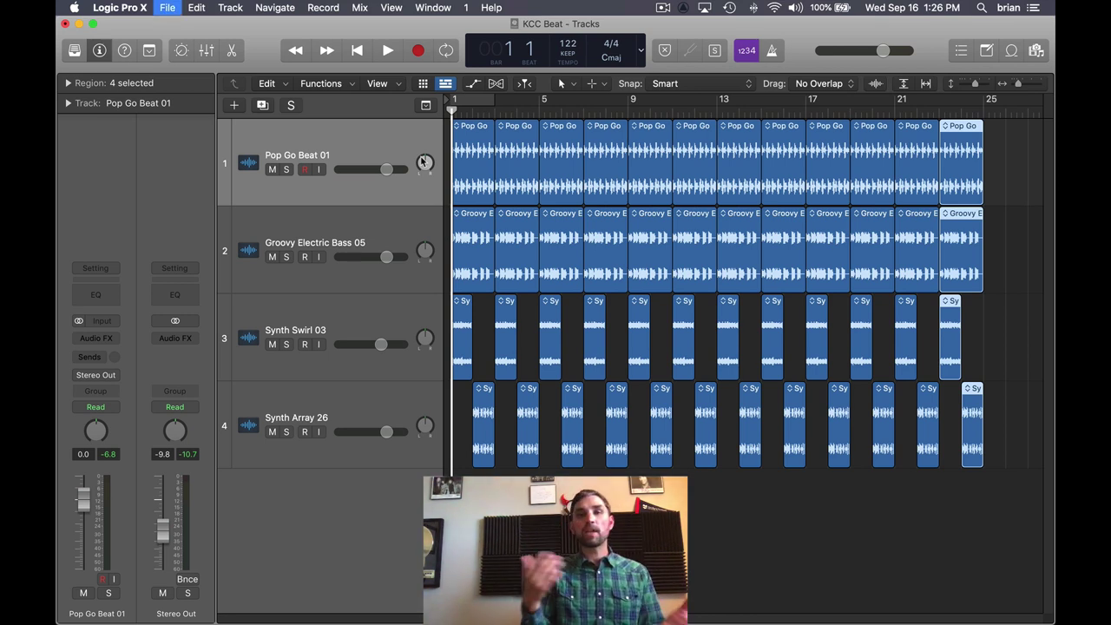
Play back the ending near bar 23, then play the arrangement from bar 1.
key("space")
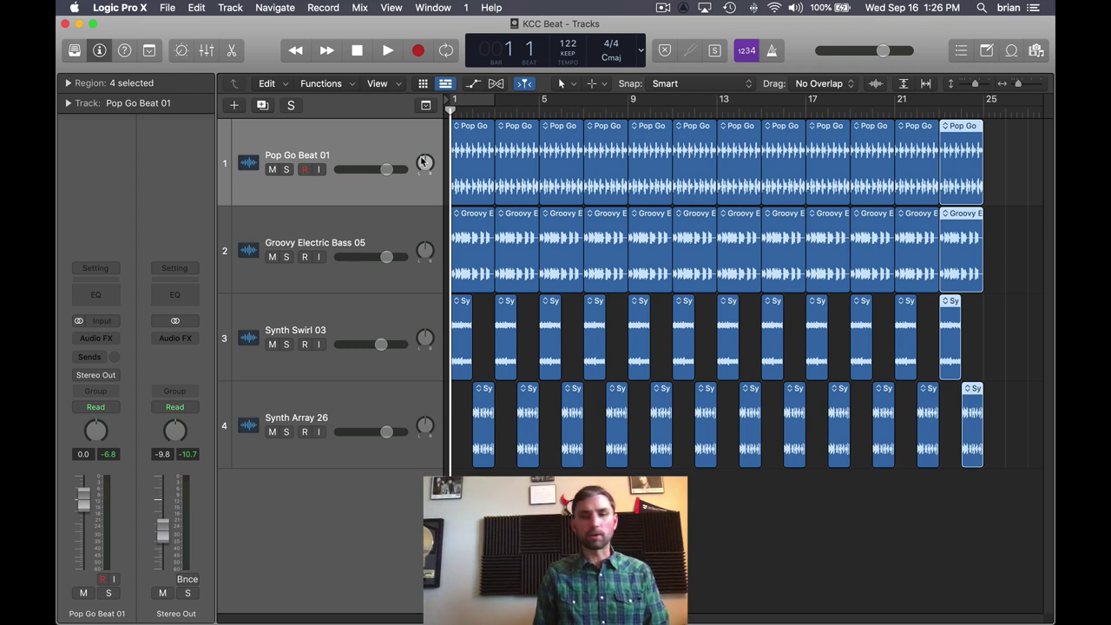
key("shift+space")
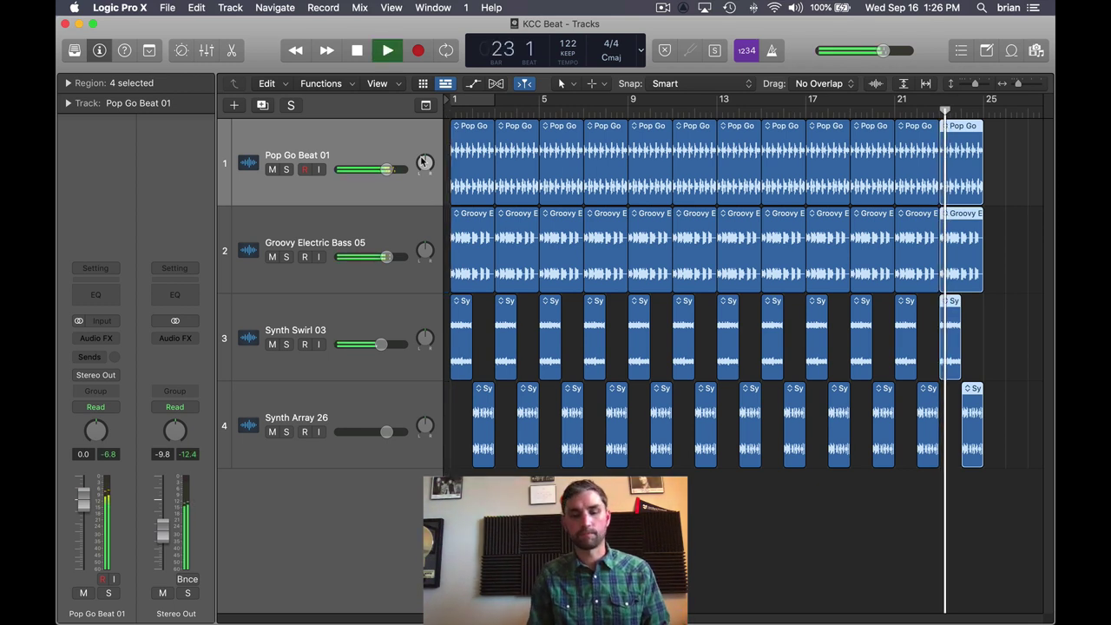
key("space")
left_click(451, 111)
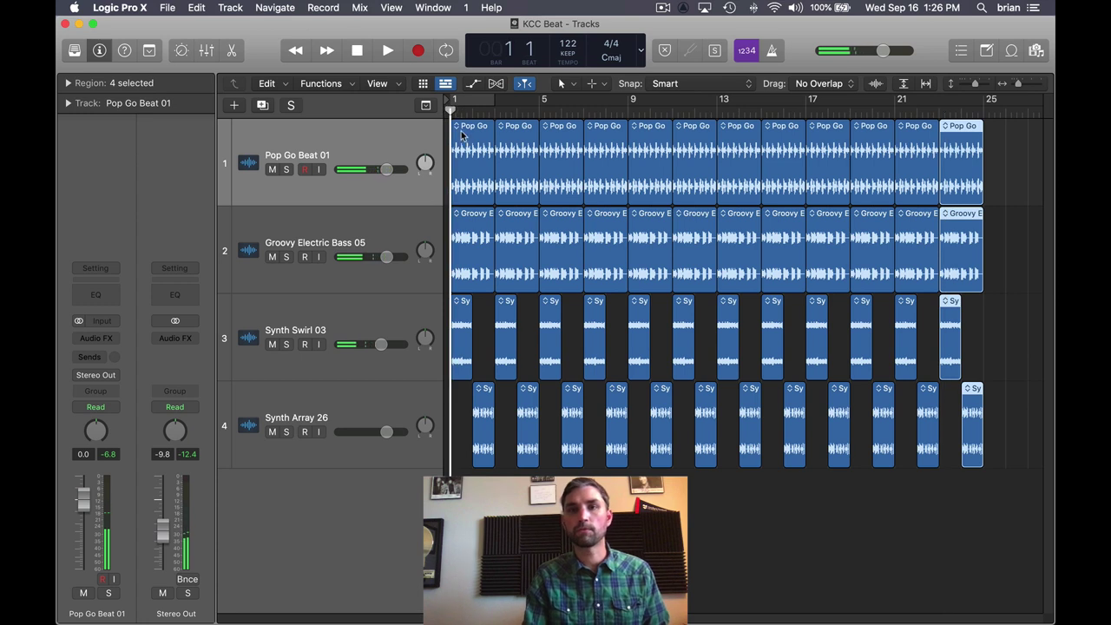
left_click(462, 134)
key("space")
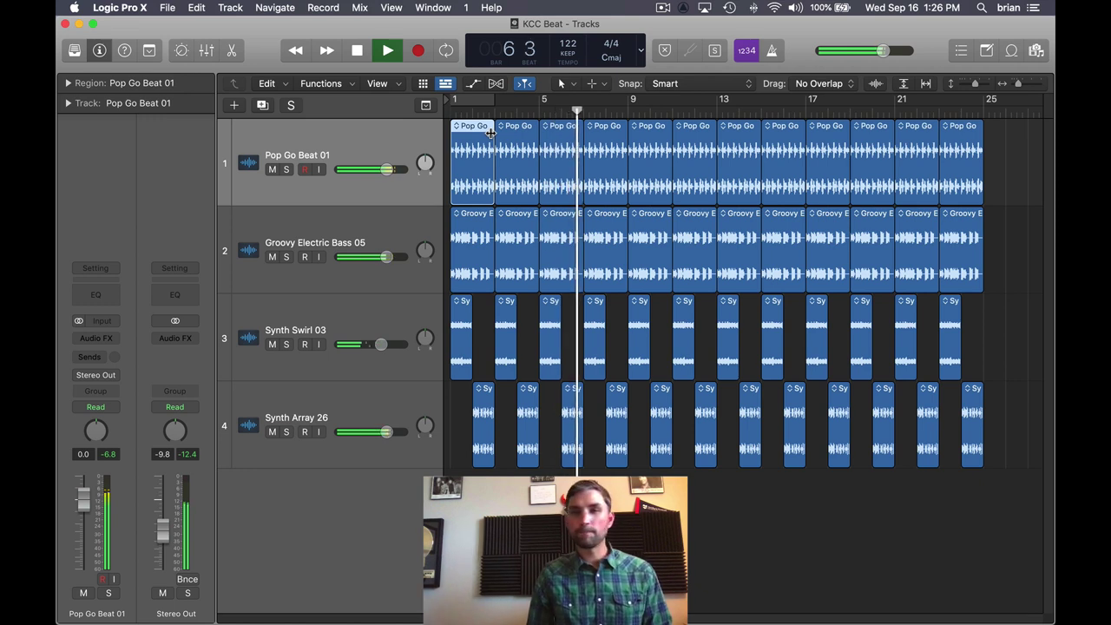
key("space")
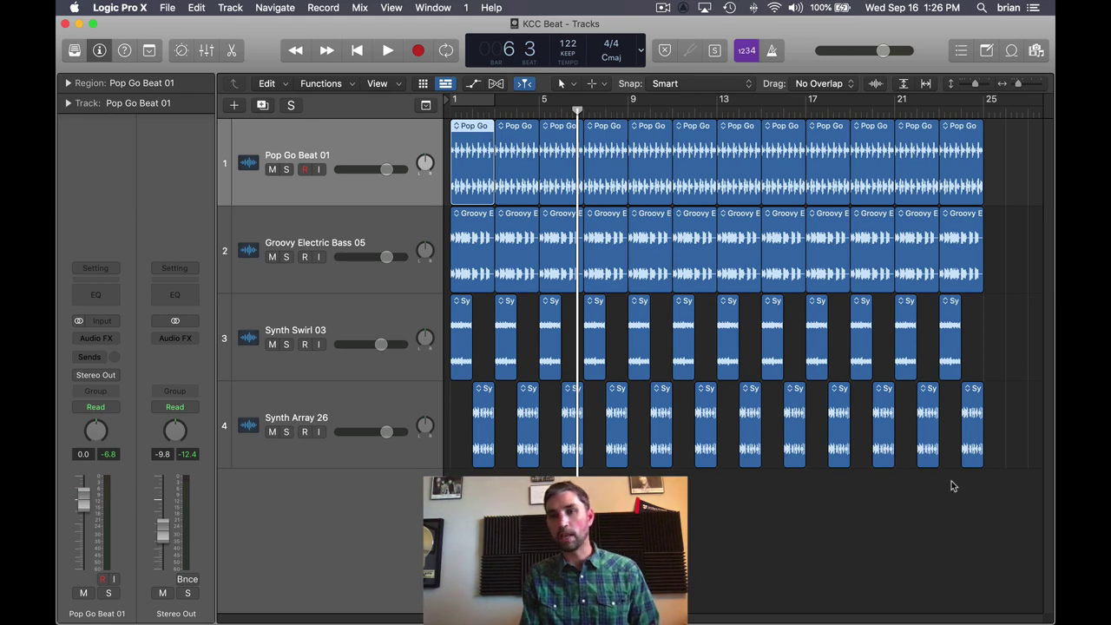
Mute all regions across the four tracks and play the arrangement from bar 1.
left_click_drag(981, 489, 486, 156)
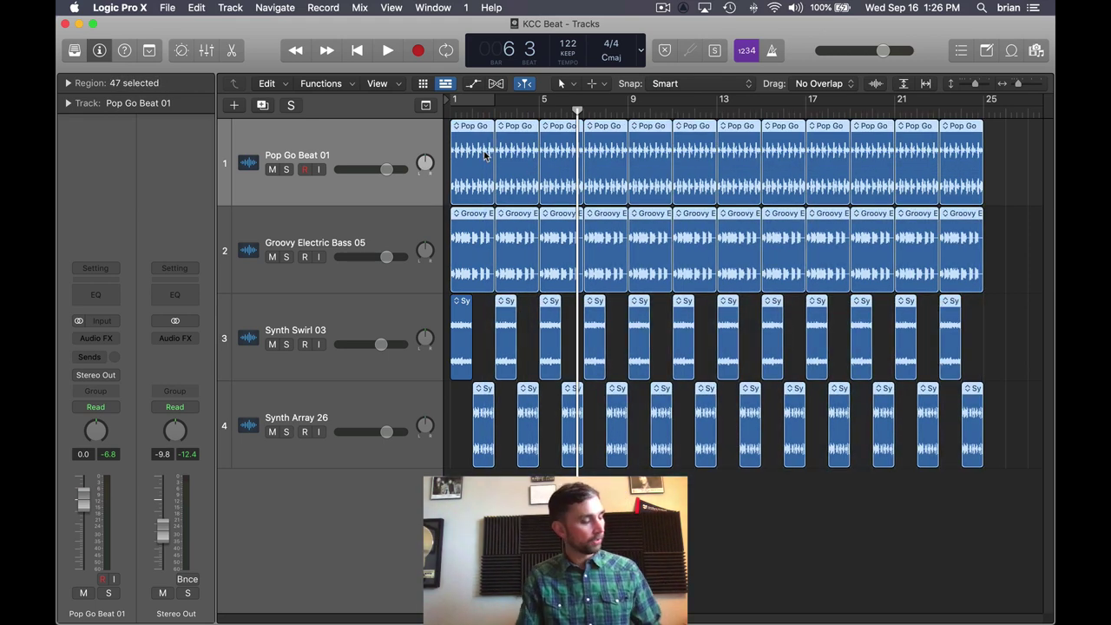
key("ctrl+m")
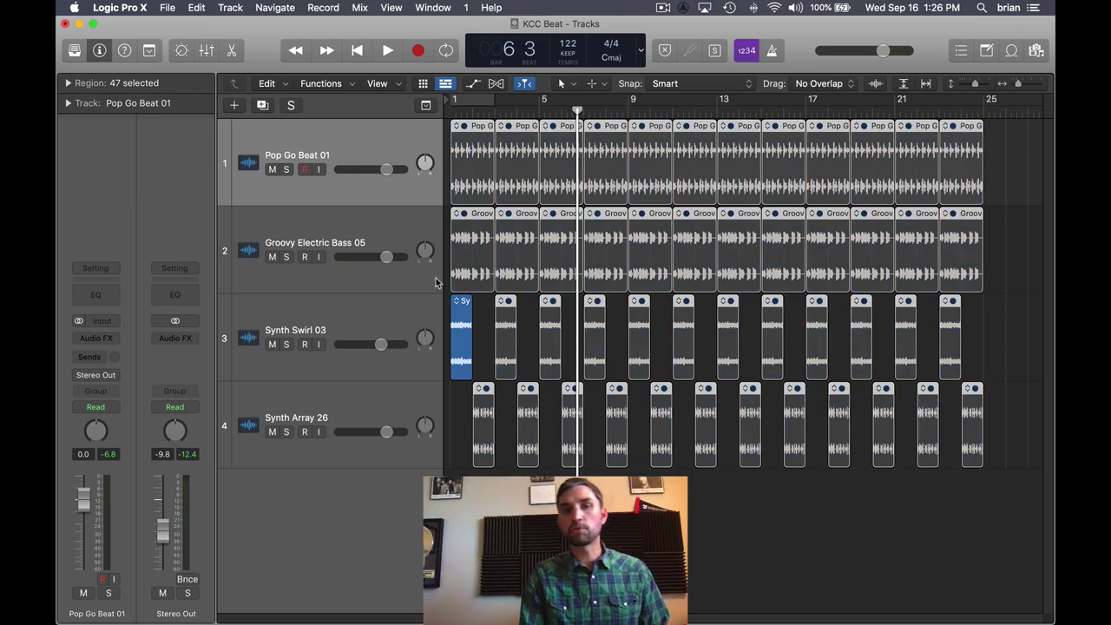
left_click(459, 308)
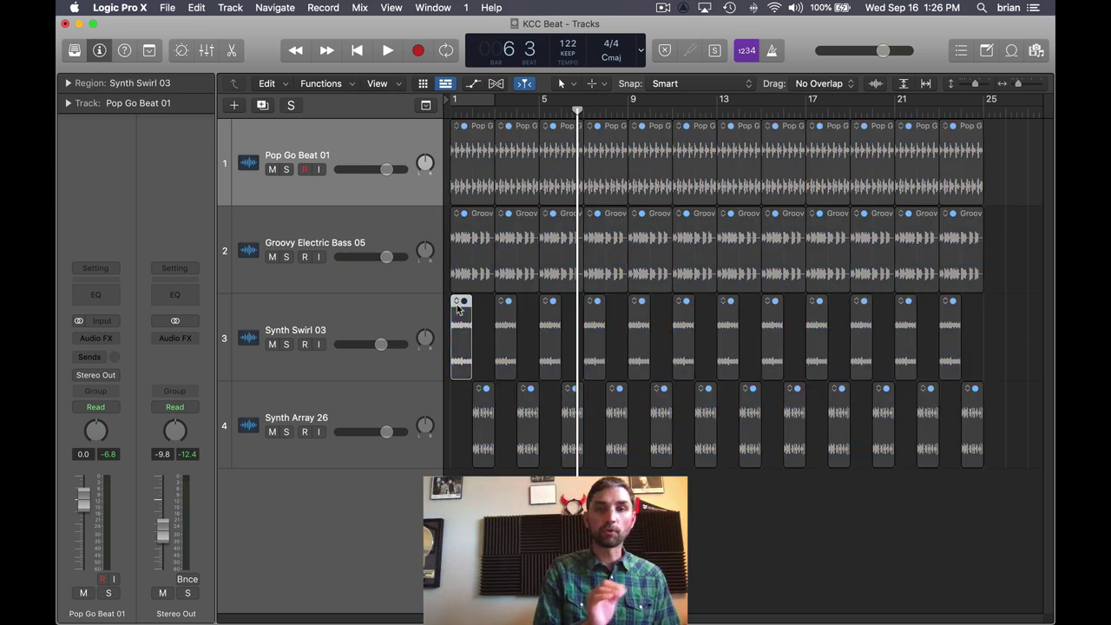
key("Return")
key("space")
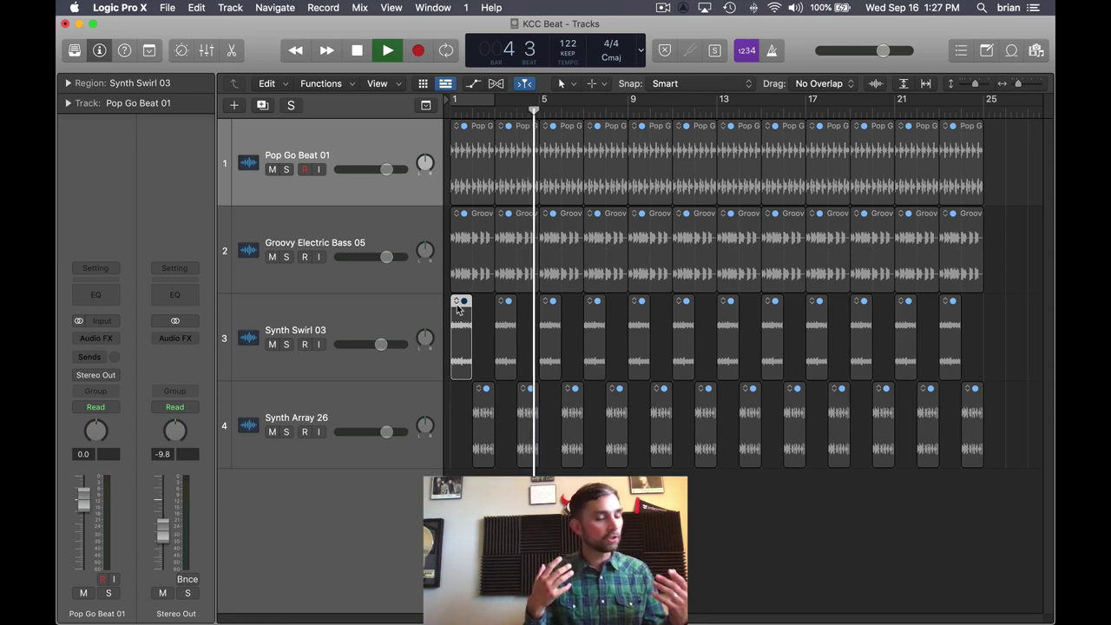
key("space")
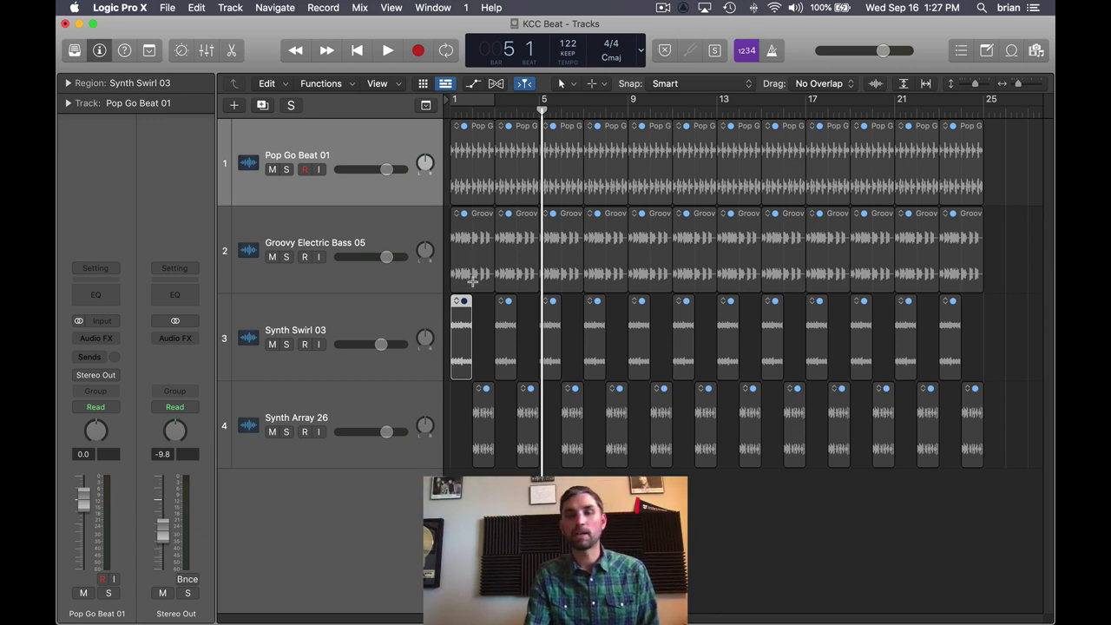
Unmute the first two Pop Go Beat 01 regions, play from bar 1, then select the remaining drum regions.
left_click(479, 135)
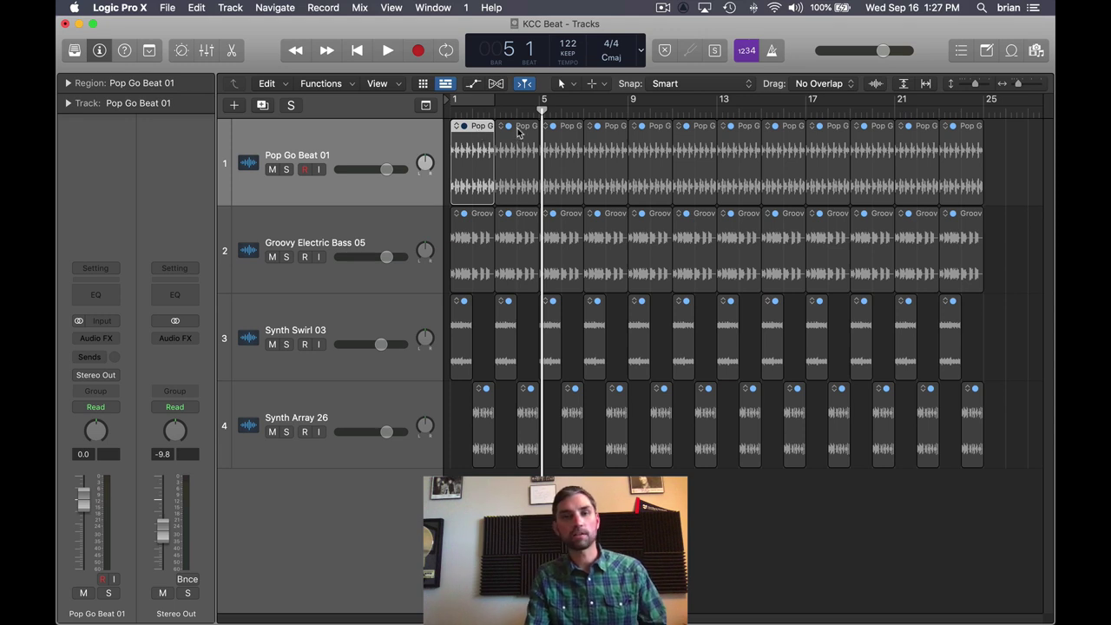
left_click(518, 133, "shift")
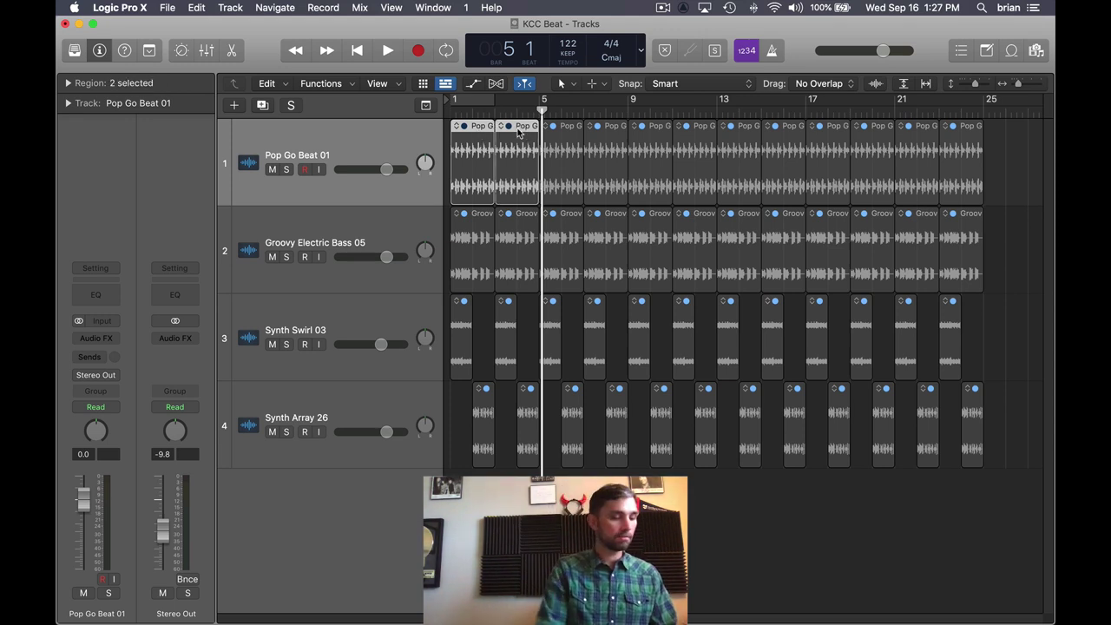
key("alt+shift+c")
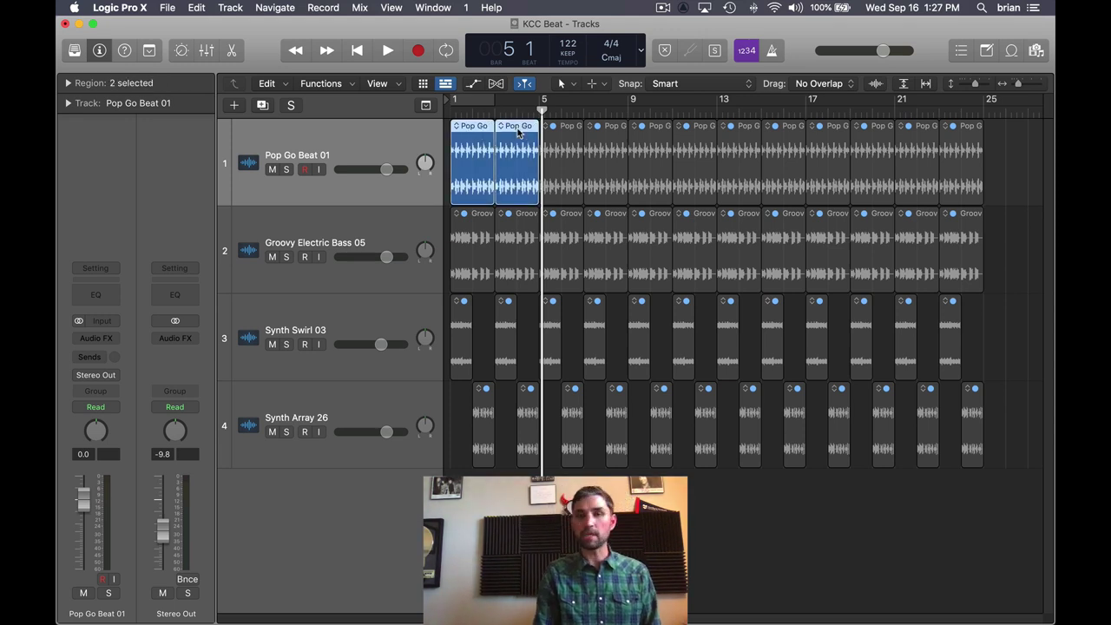
key("Return")
key("space")
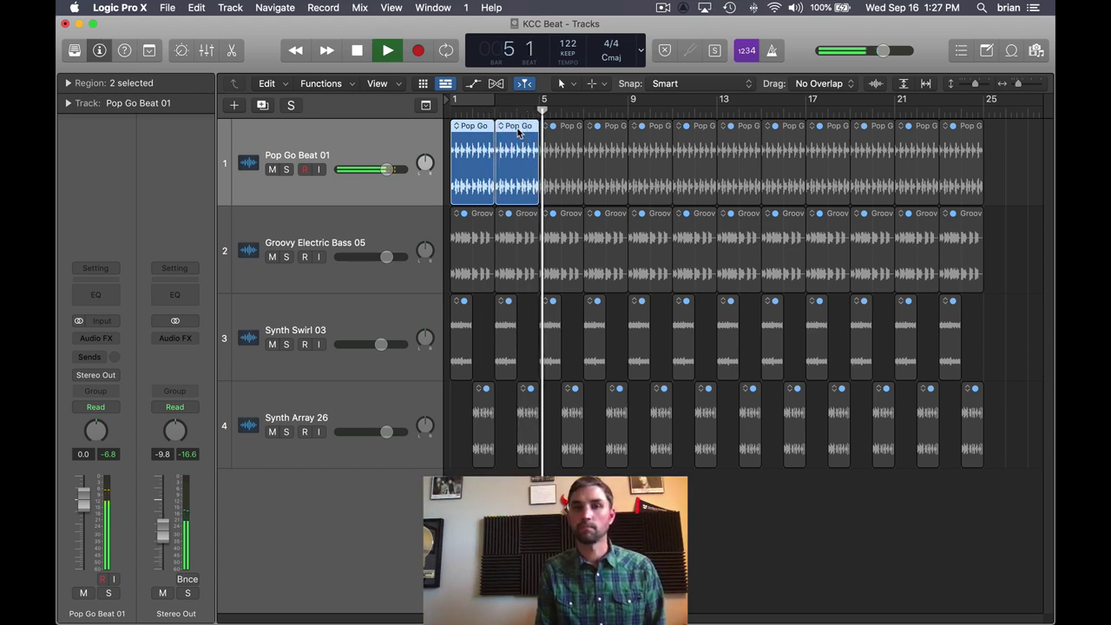
key("space")
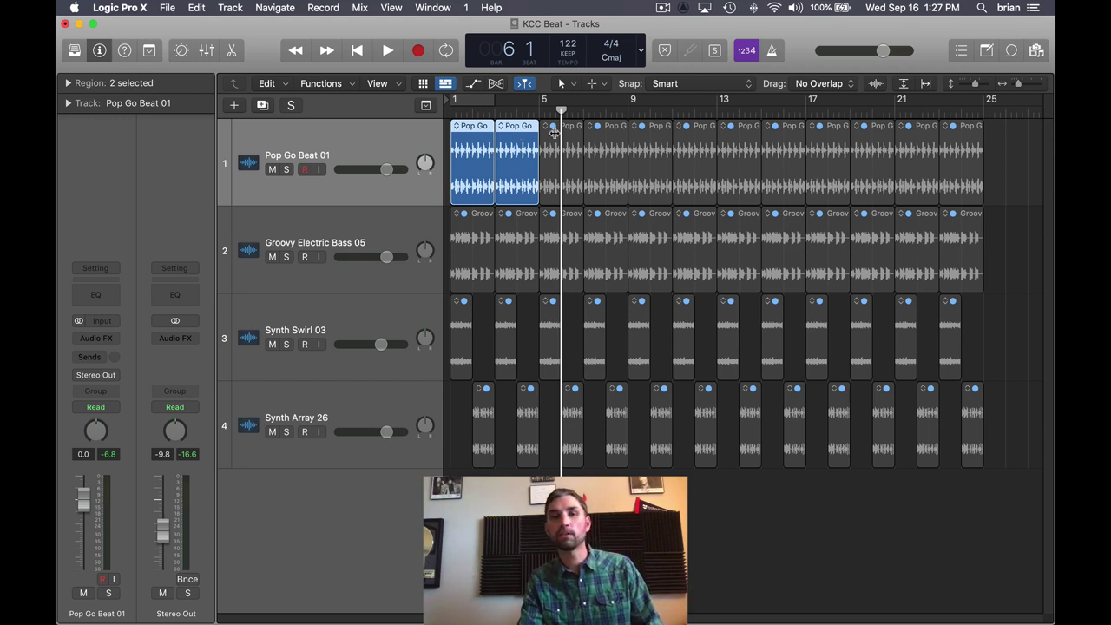
left_click_drag(997, 136, 568, 157)
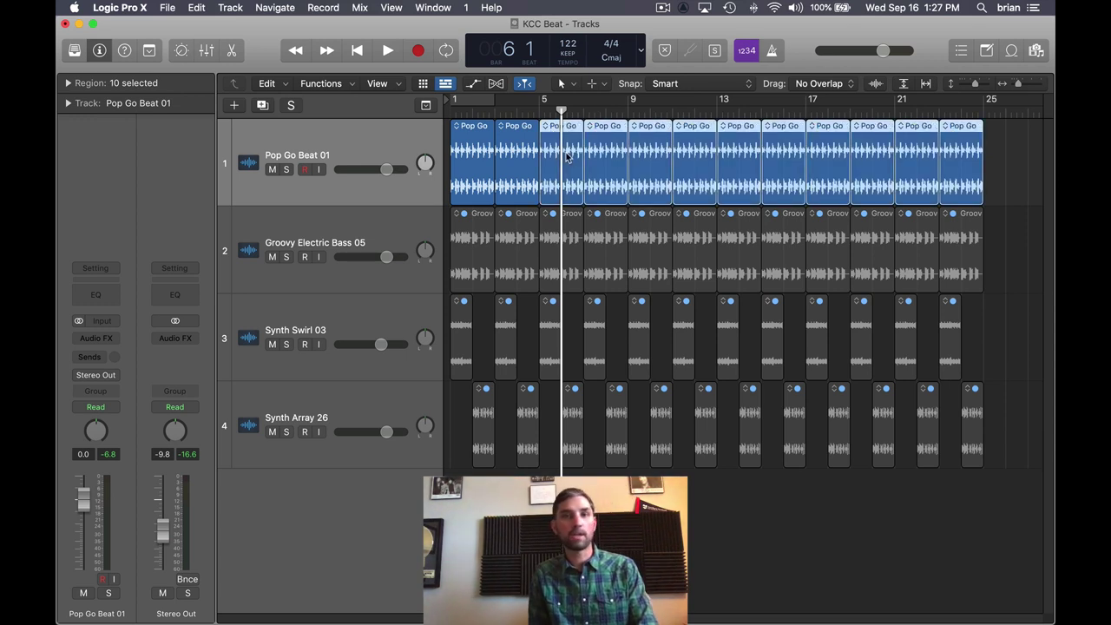
key("Return")
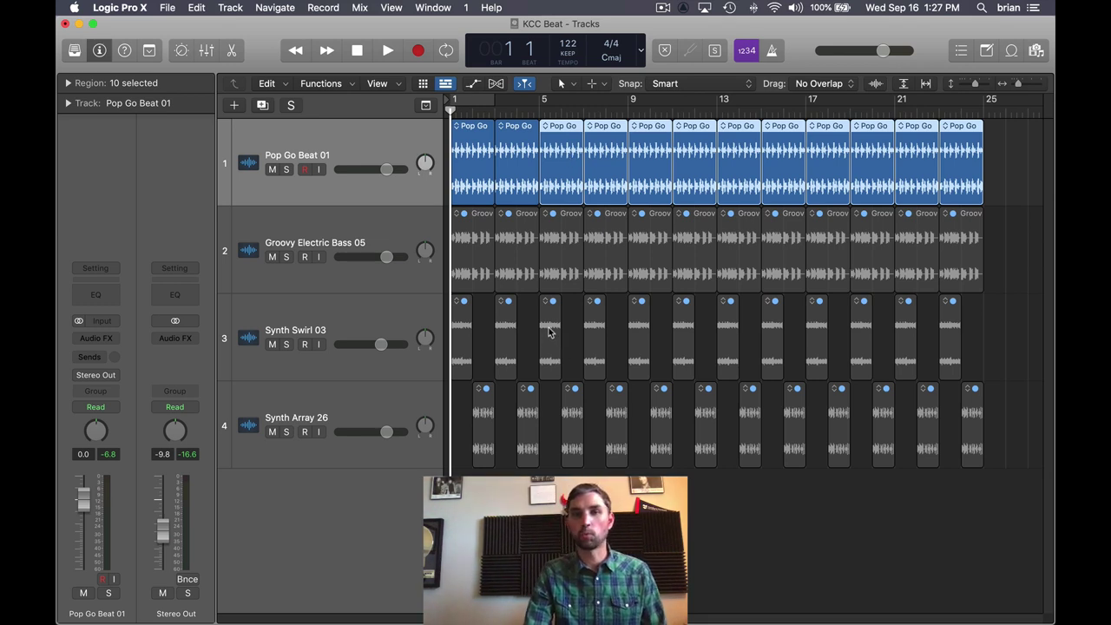
Select the Synth Swirl 03 regions from bar 5 onward and play the arrangement from bar 1.
left_click_drag(972, 319, 550, 333)
key("space")
key("space")
key("shift+Home")
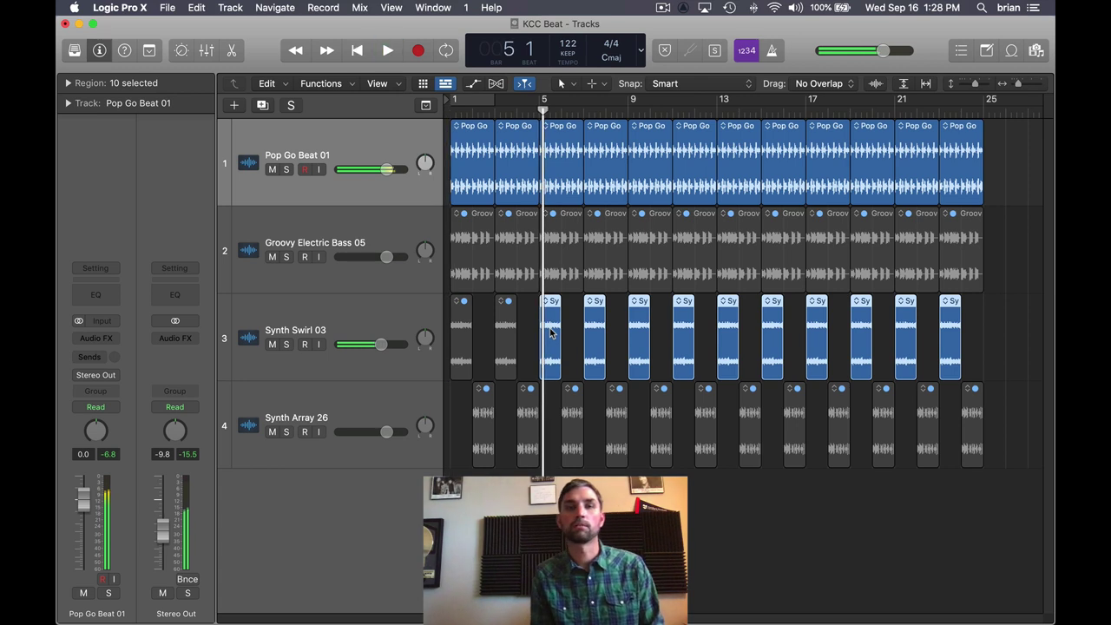
left_click(453, 112)
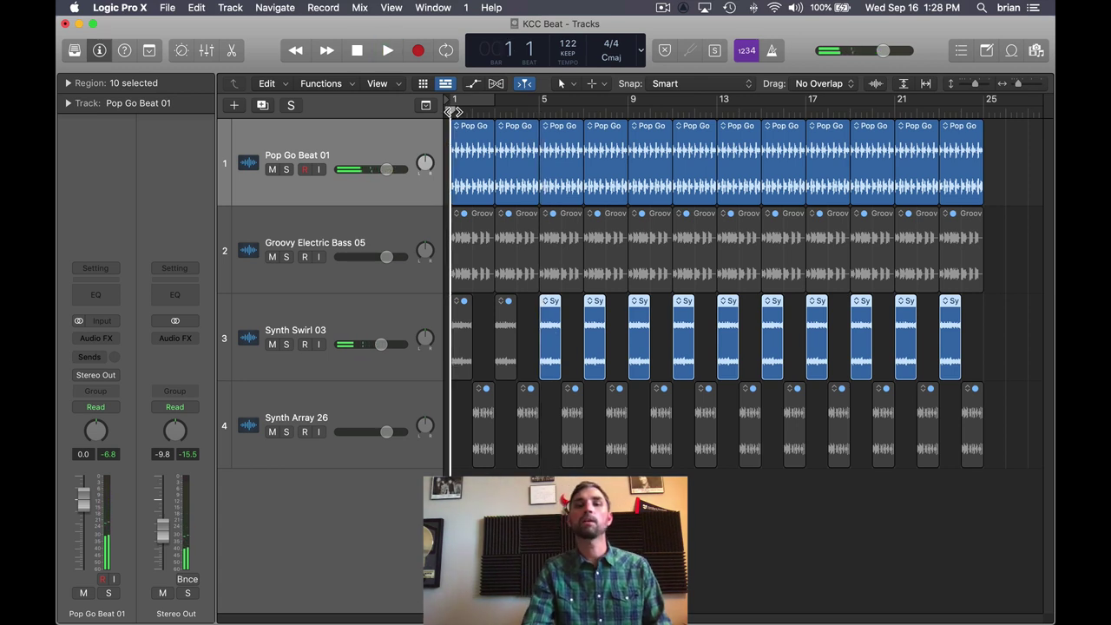
left_click(460, 148)
key("space")
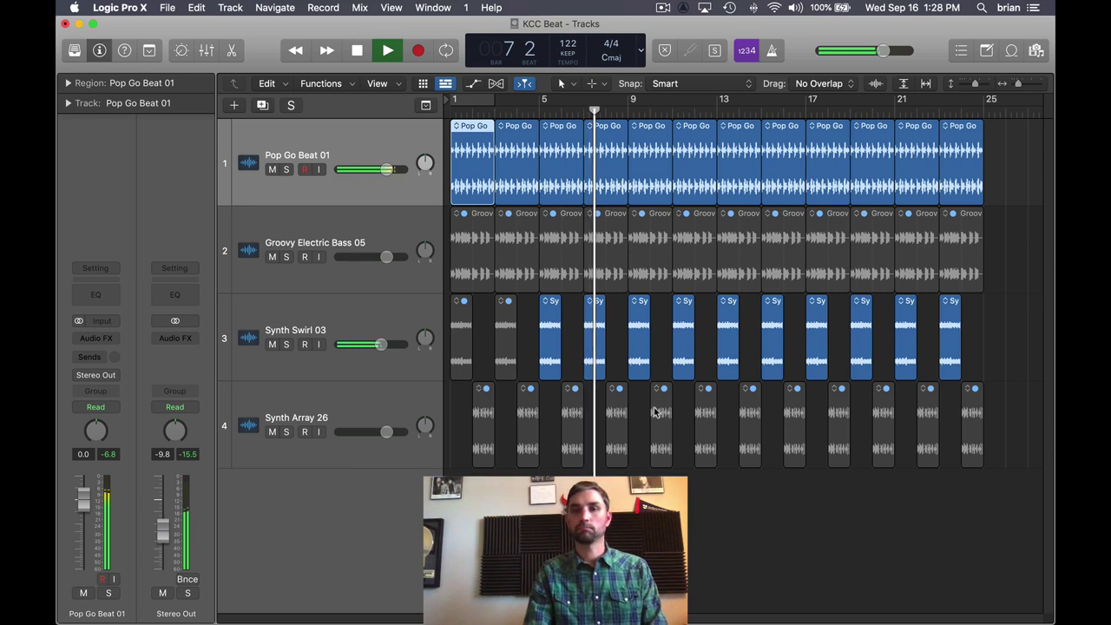
Unmute the Synth Array regions after bar 9 and the Groovy Electric Bass regions from bar 13.
left_click_drag(643, 410, 1001, 422)
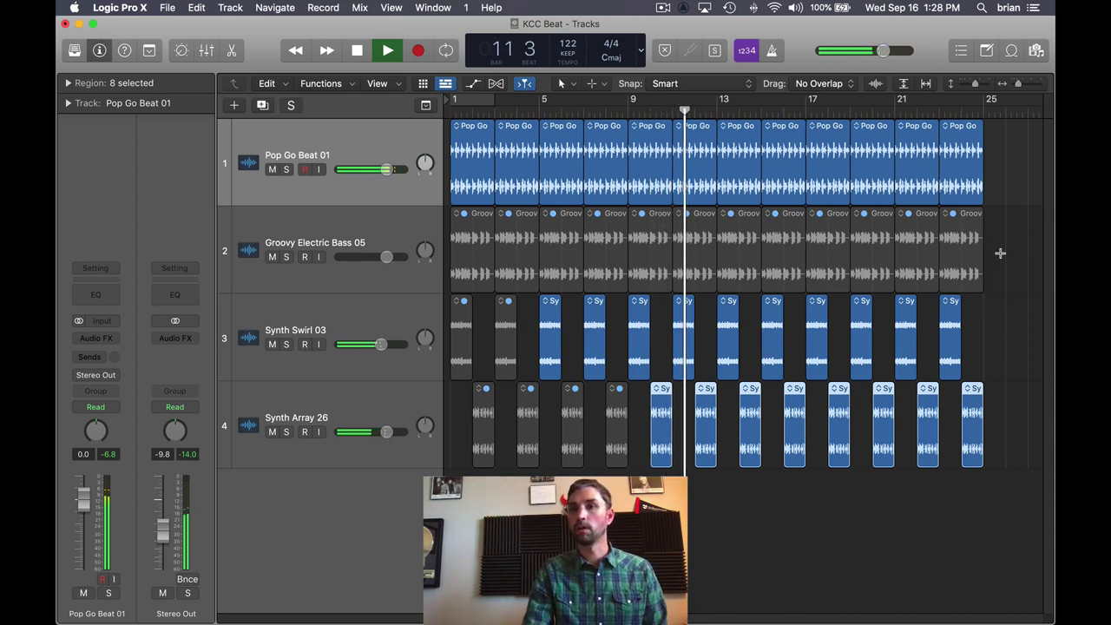
left_click_drag(1003, 236, 739, 253)
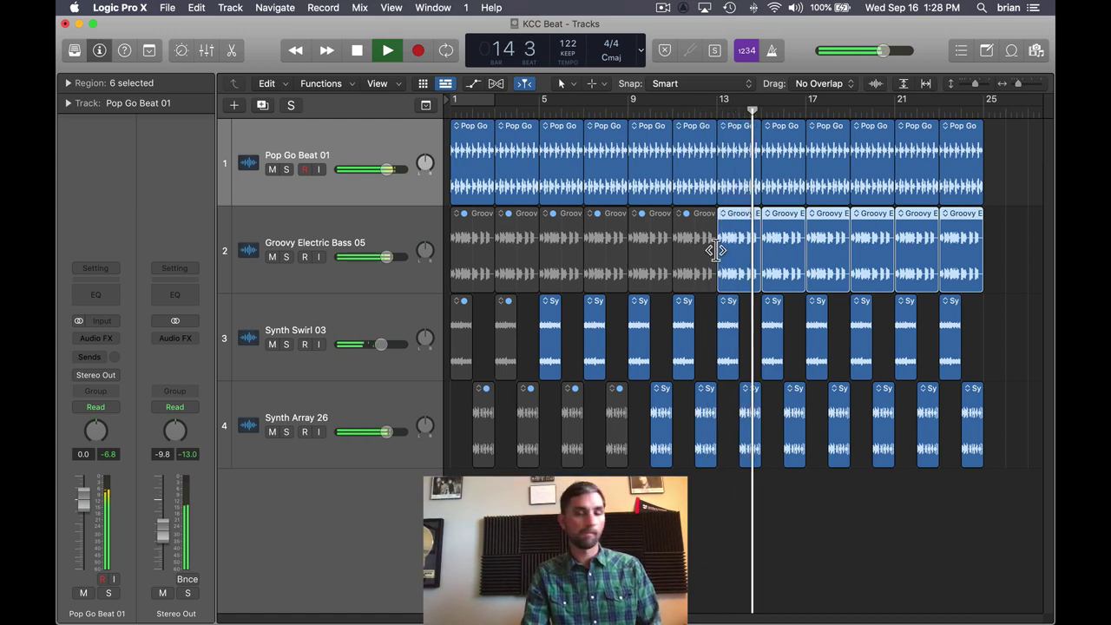
scroll(716, 250, "right", 5)
scroll(716, 250, "left", 8)
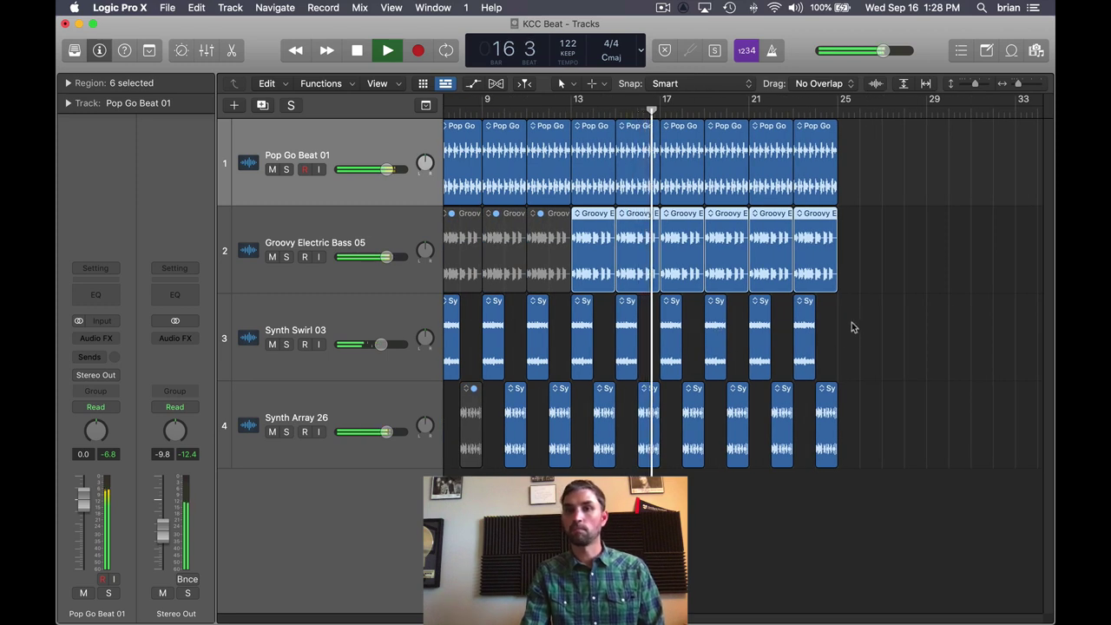
Try selecting the final Synth Swirl and Synth Array regions, clear the selection, and stop playback.
left_click_drag(849, 323, 731, 400)
left_click(824, 348)
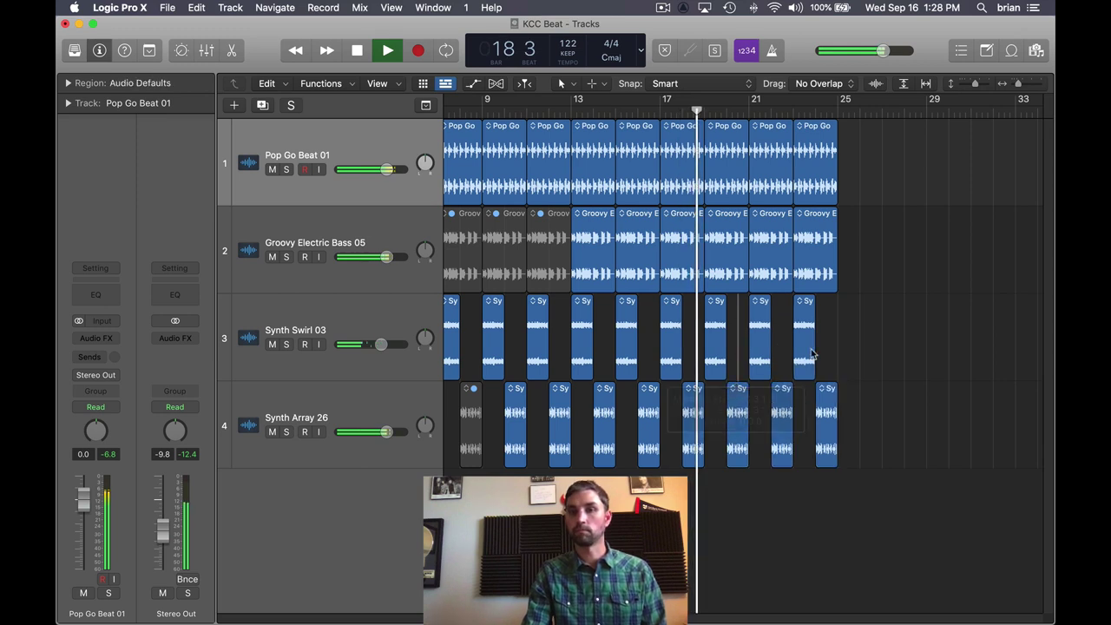
left_click_drag(859, 369, 762, 456)
left_click(873, 337)
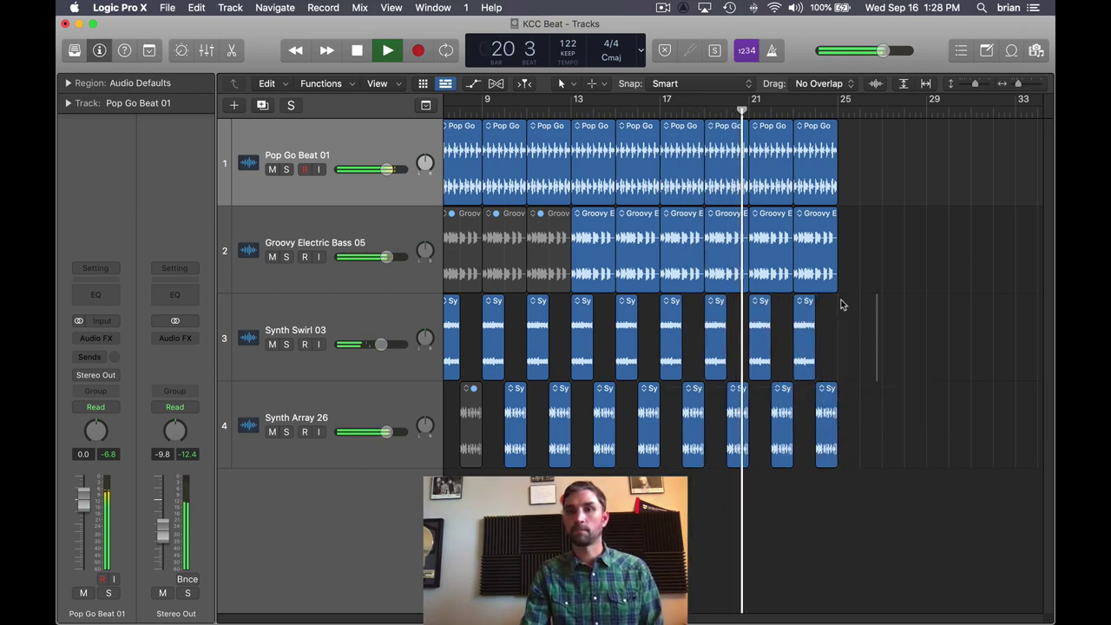
key("space")
Mute the last two Synth Swirl and Synth Array regions, replay from bar 17, then zoom in on bar 19.
left_click_drag(816, 313, 767, 408)
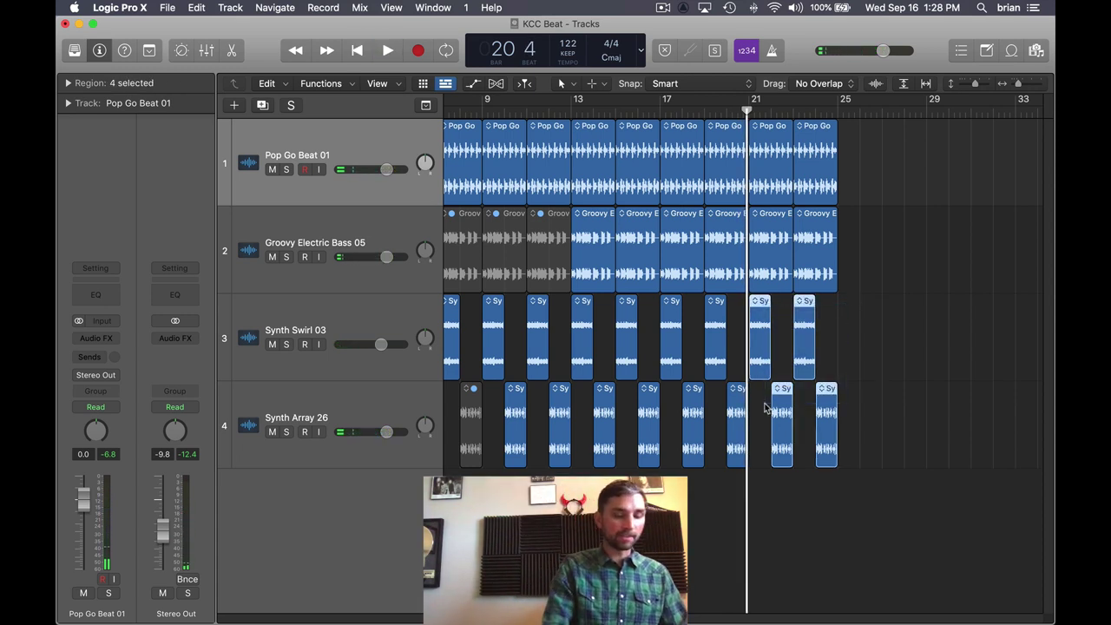
key("ctrl+m")
left_click(661, 111)
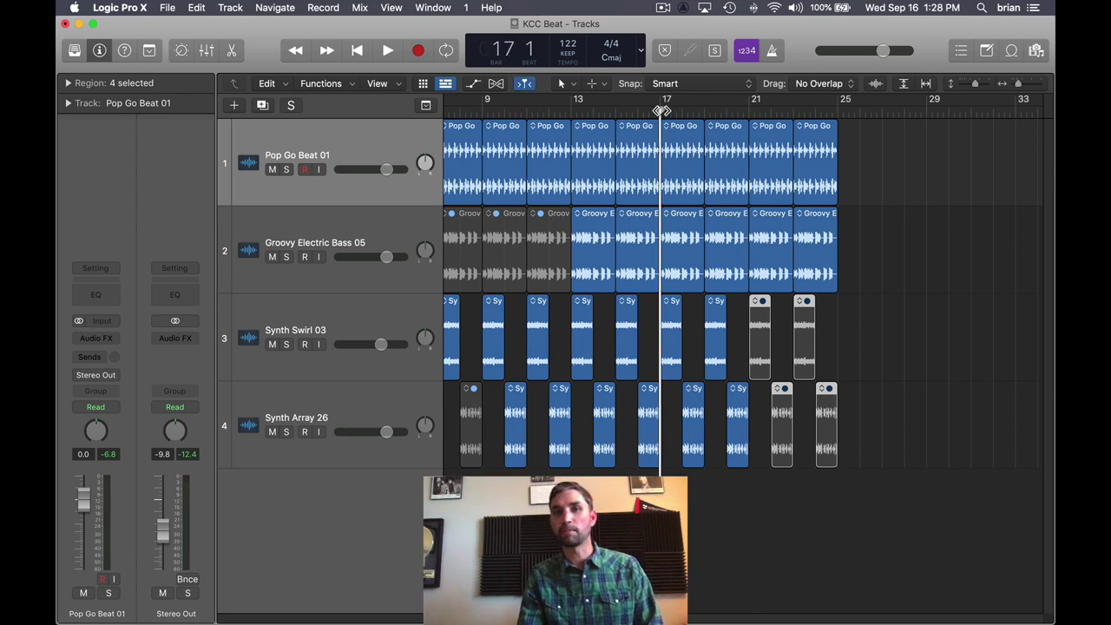
left_click(674, 146)
key("space")
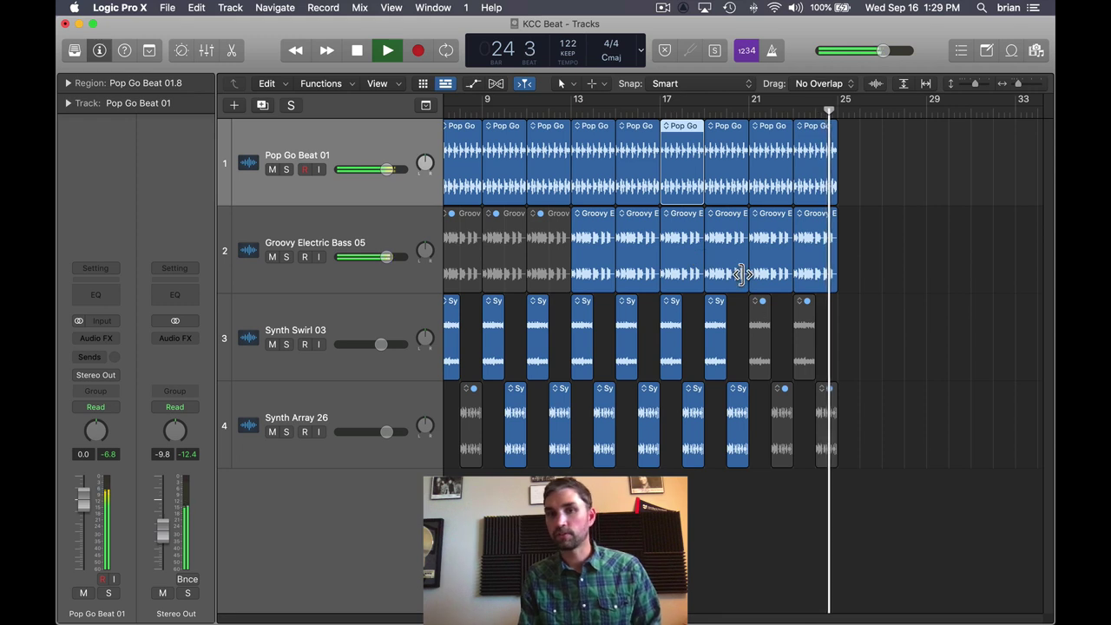
key("space")
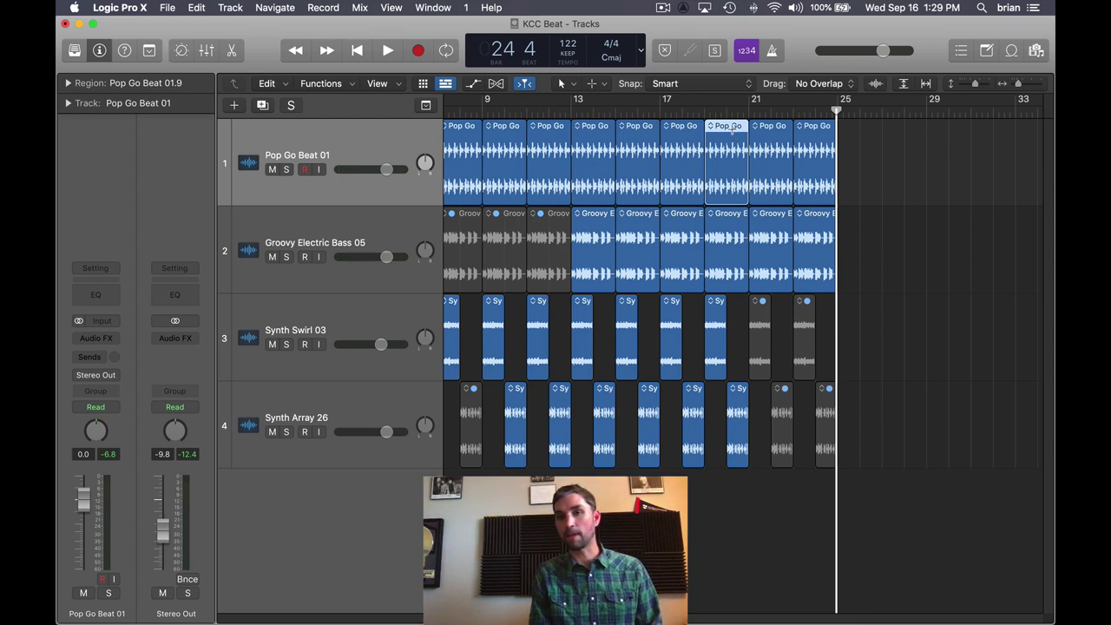
key("super+Right")
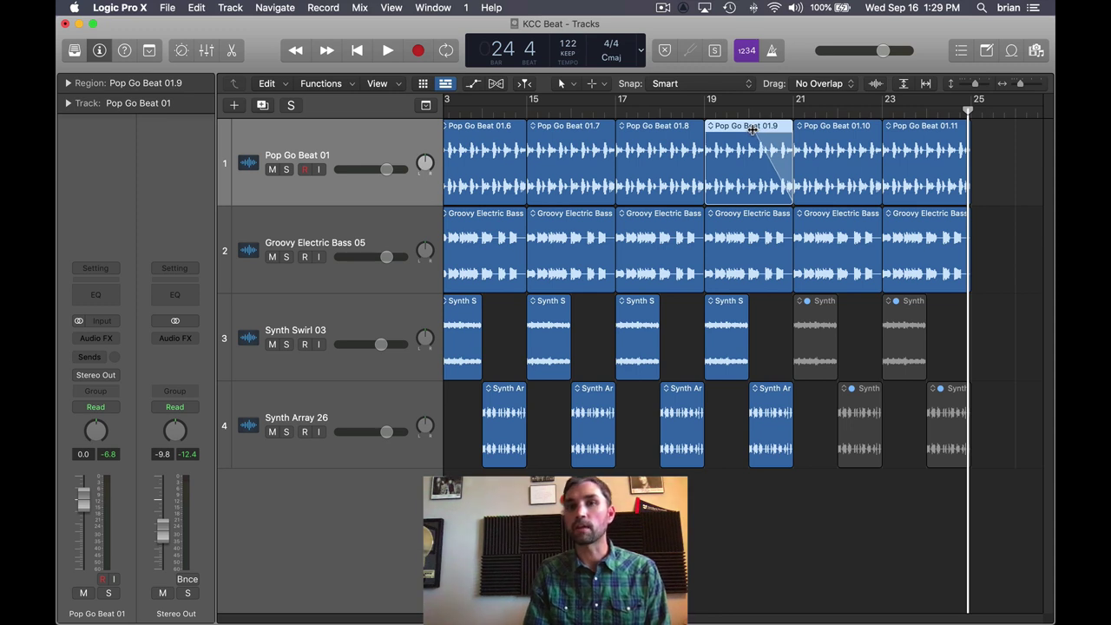
Draw fade-outs on the bar-19 Groovy Electric Bass and bar-20 Synth Array regions.
left_click(777, 217)
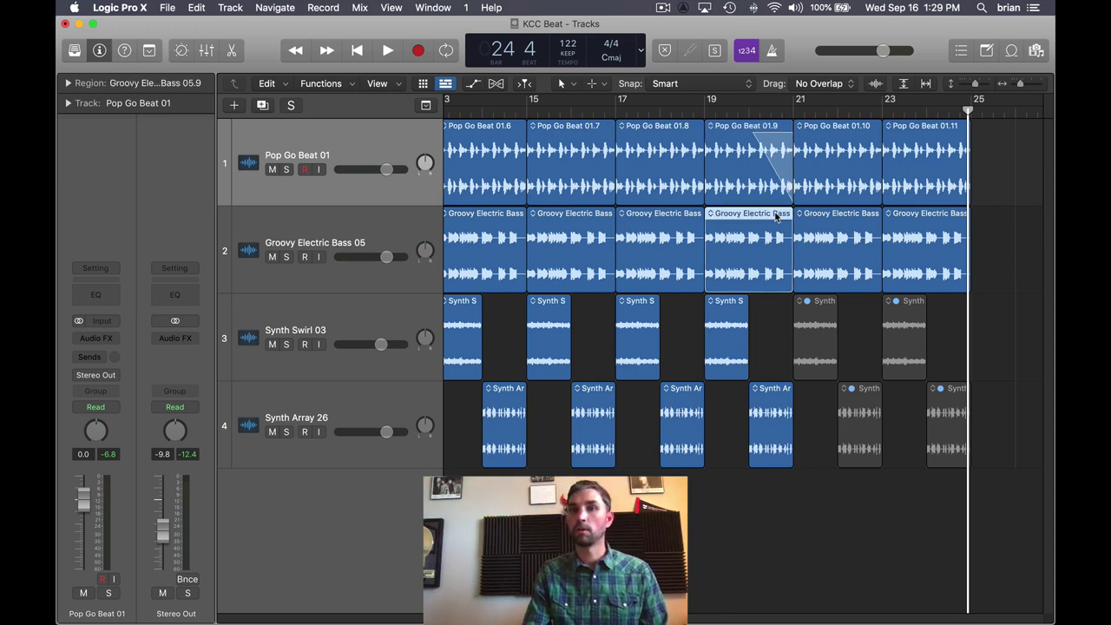
left_click(777, 408)
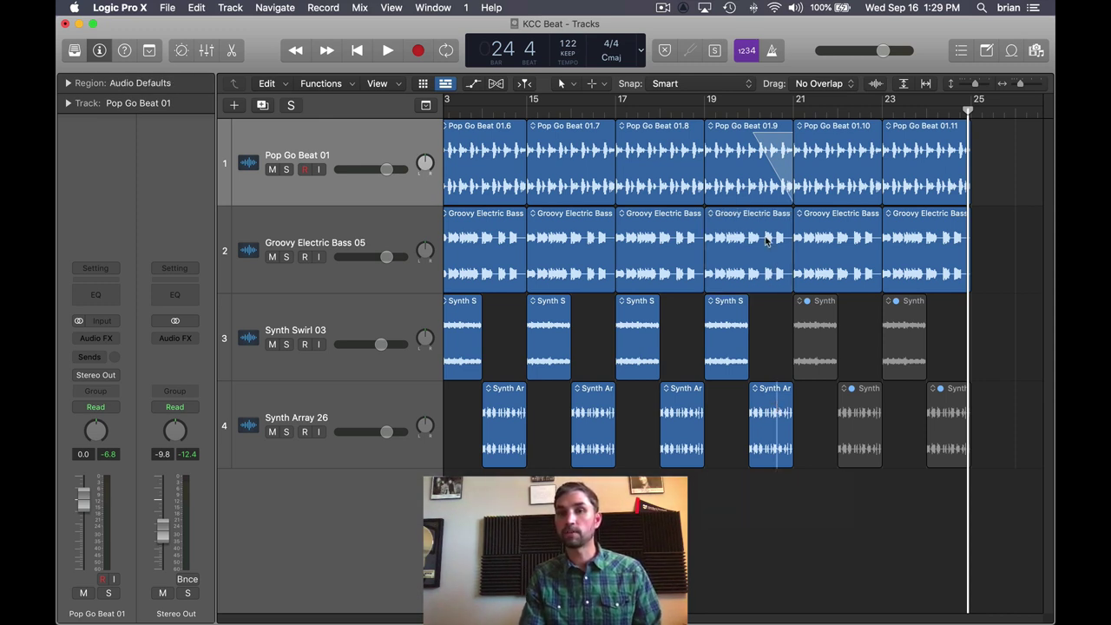
left_click(768, 241)
left_click(767, 395, "shift")
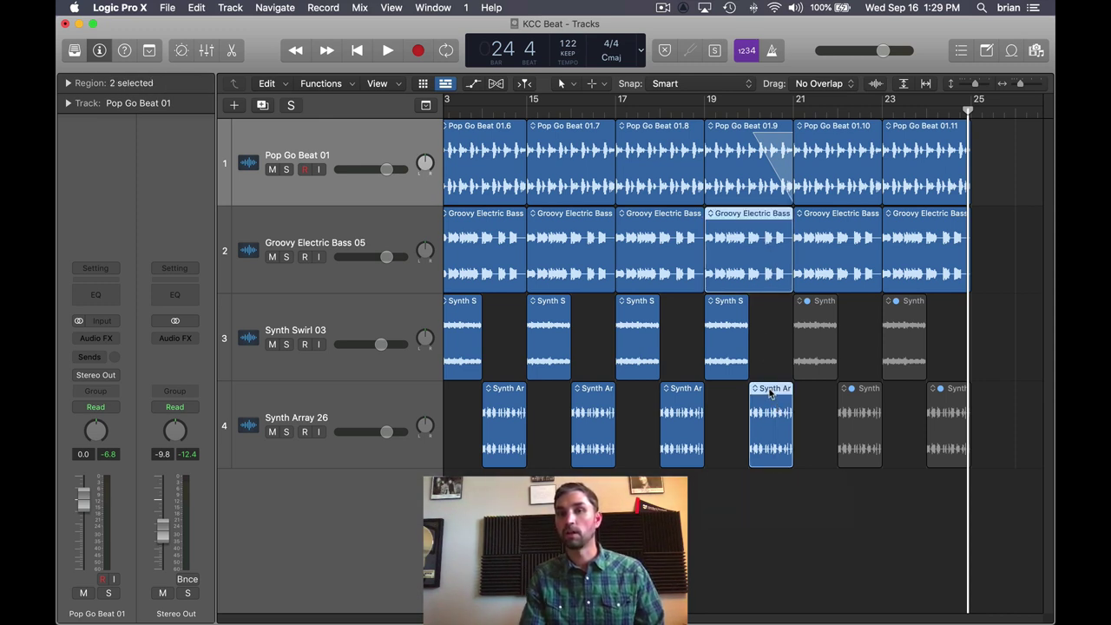
left_click_drag(791, 385, 755, 382)
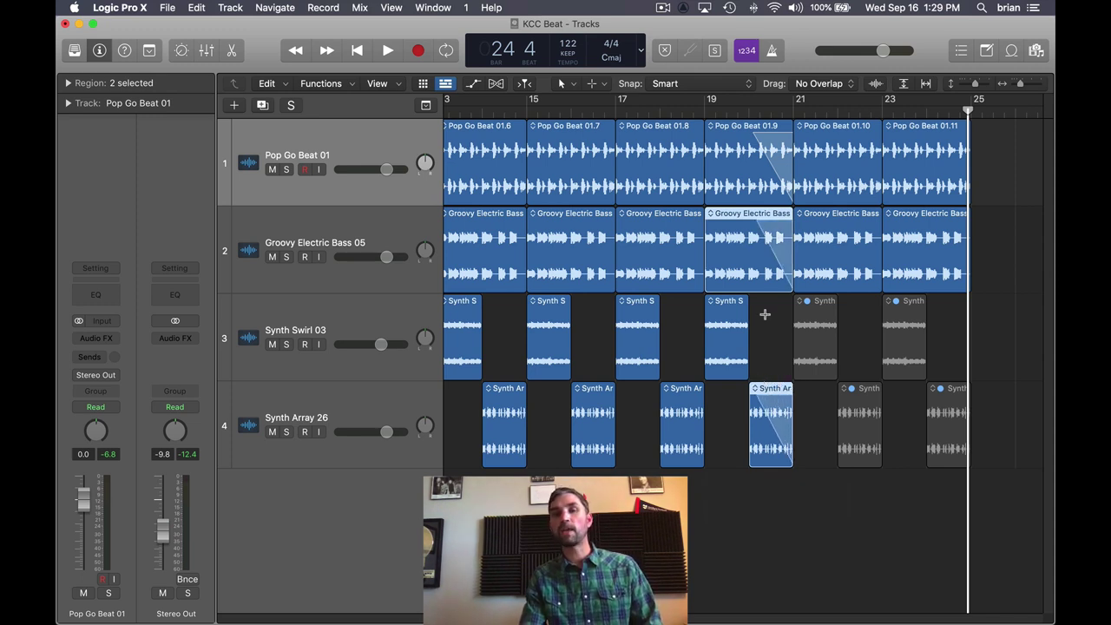
Change the Pop Go Beat 01.9, bass and Synth Array fades to Slow Down.
right_click(775, 159)
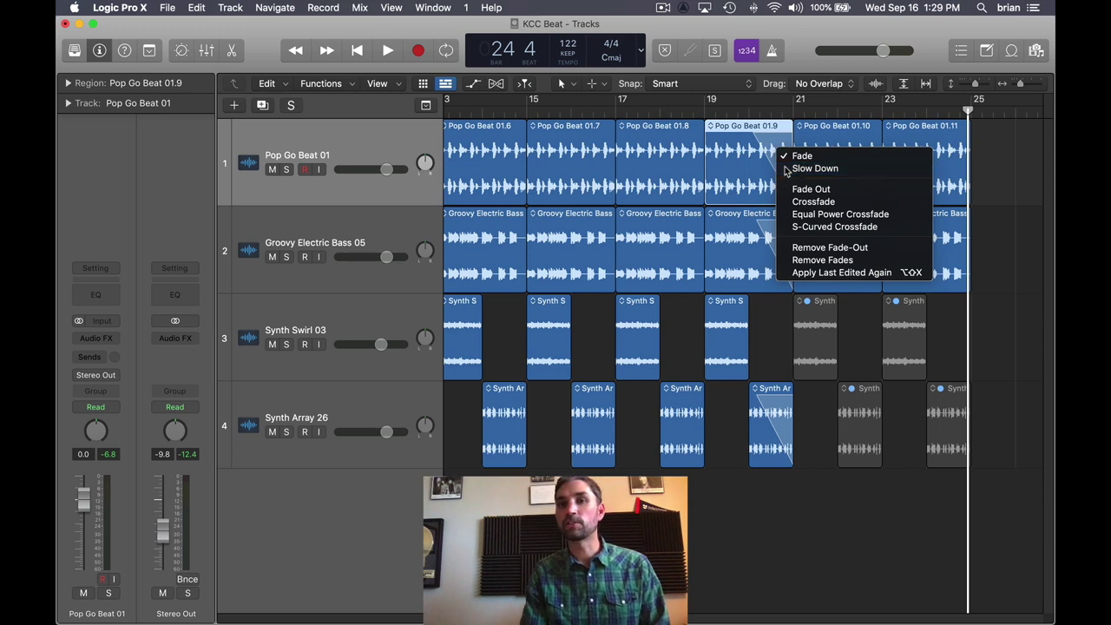
left_click(784, 166)
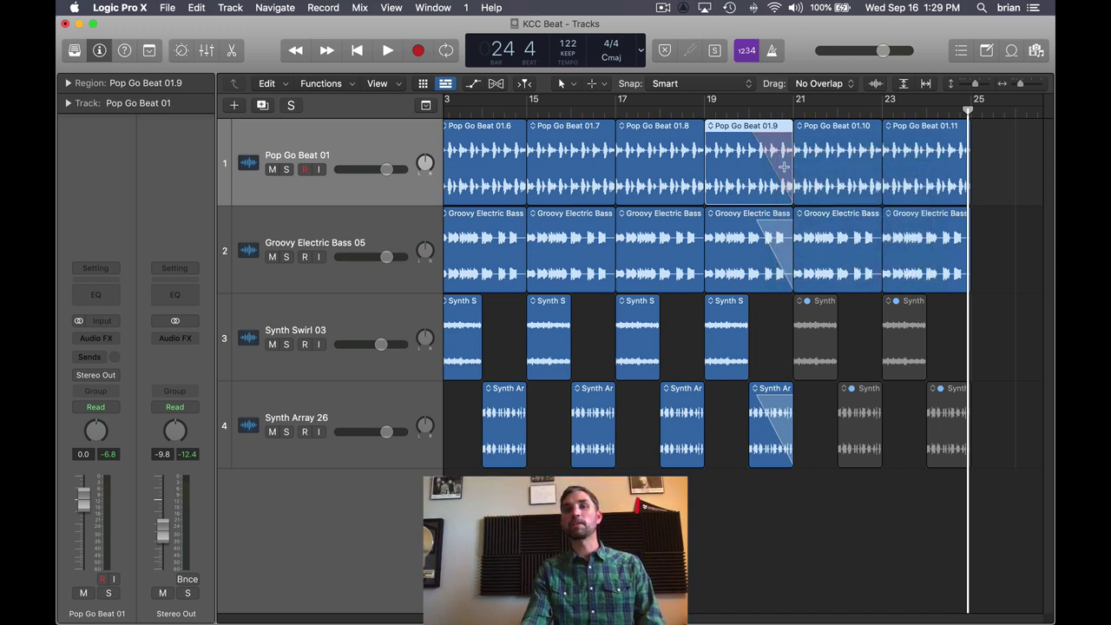
left_click(620, 130)
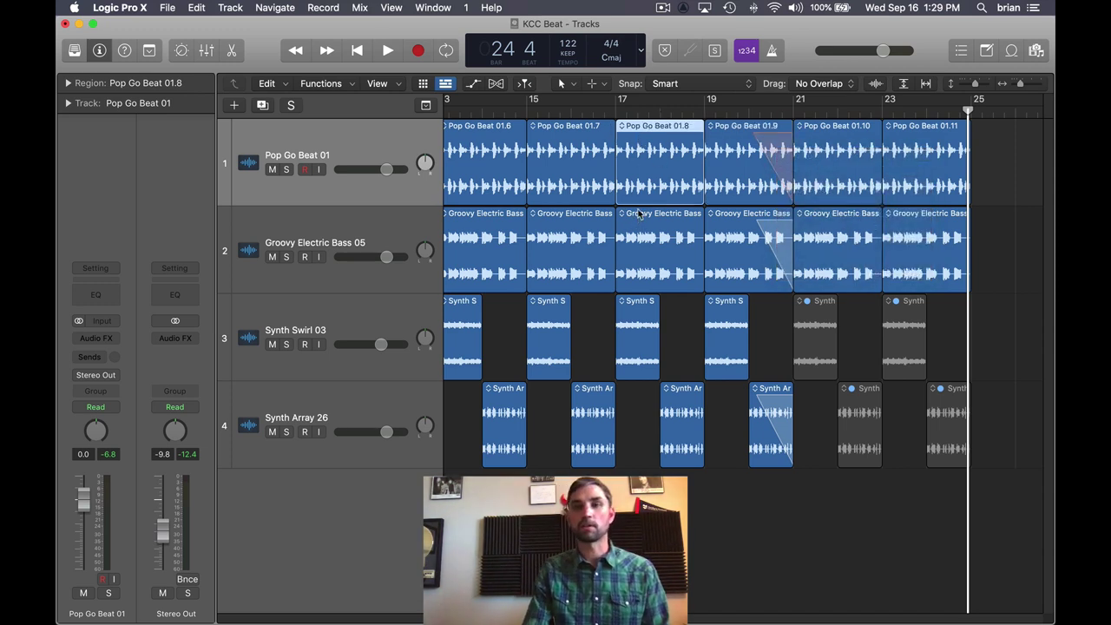
right_click(775, 228)
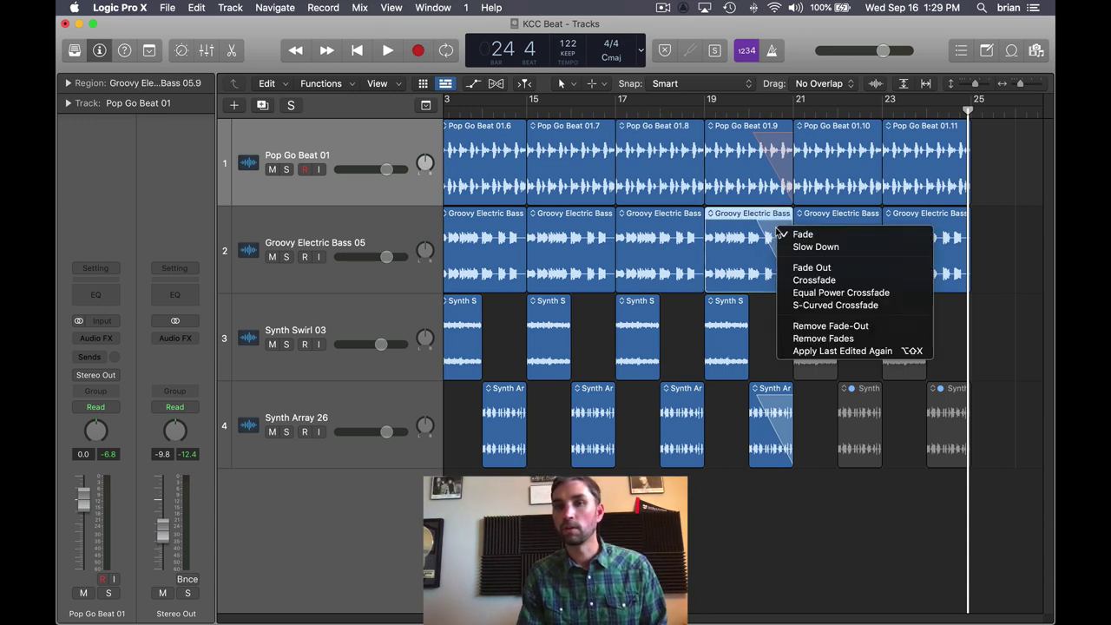
left_click(777, 246)
right_click(764, 392)
left_click(786, 414)
Play from bar 17 to hear the slow-downs and zoom out.
left_click(667, 129)
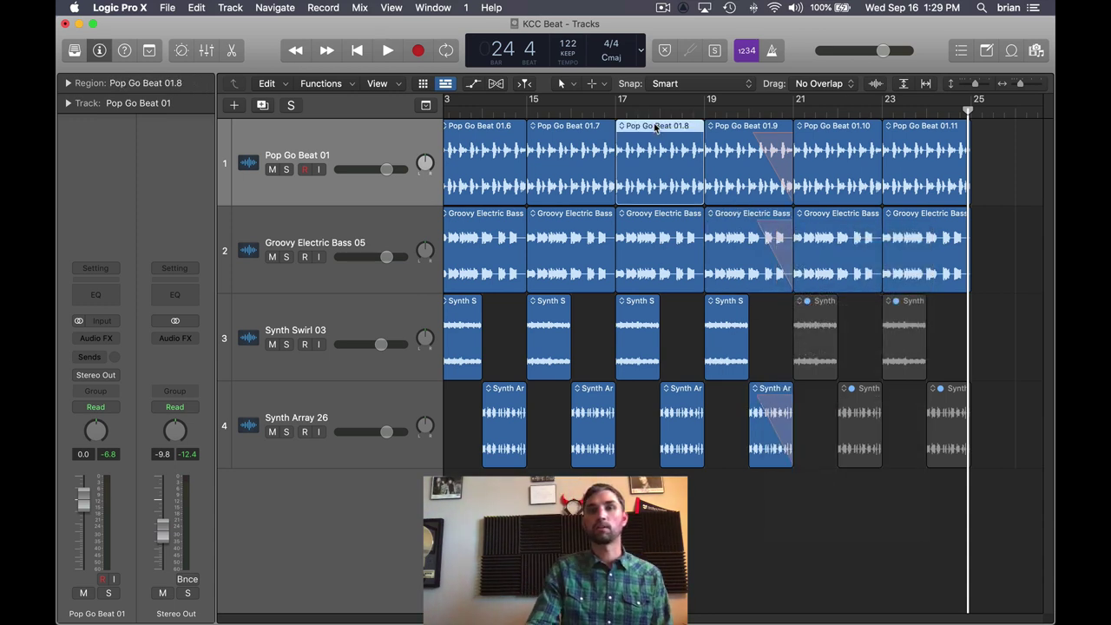
key("shift+space")
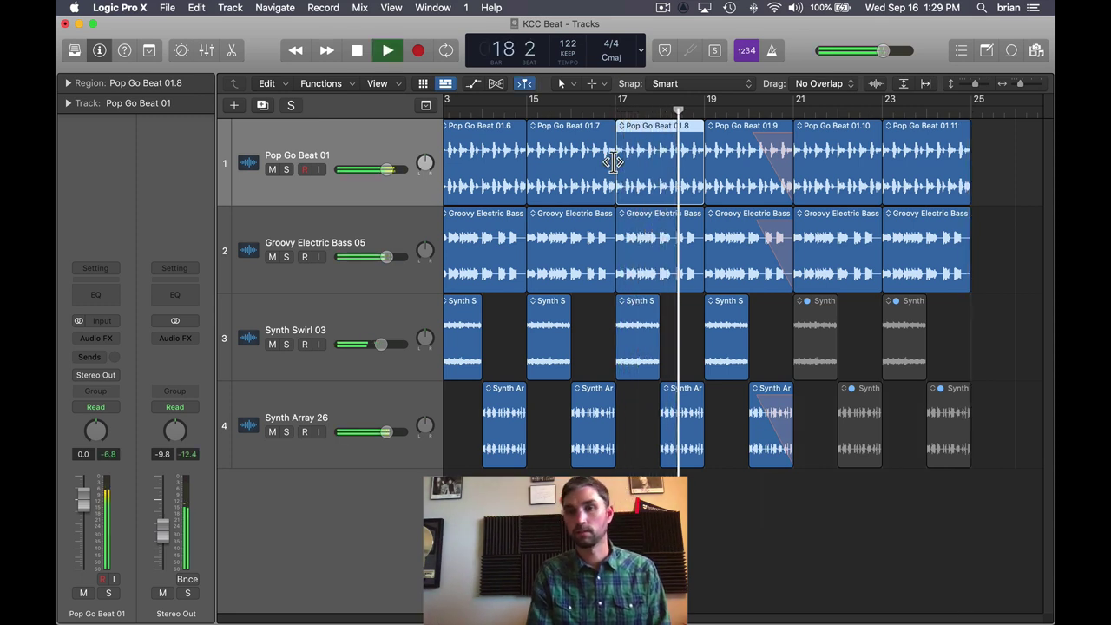
key("super+Left")
key("super+Left")
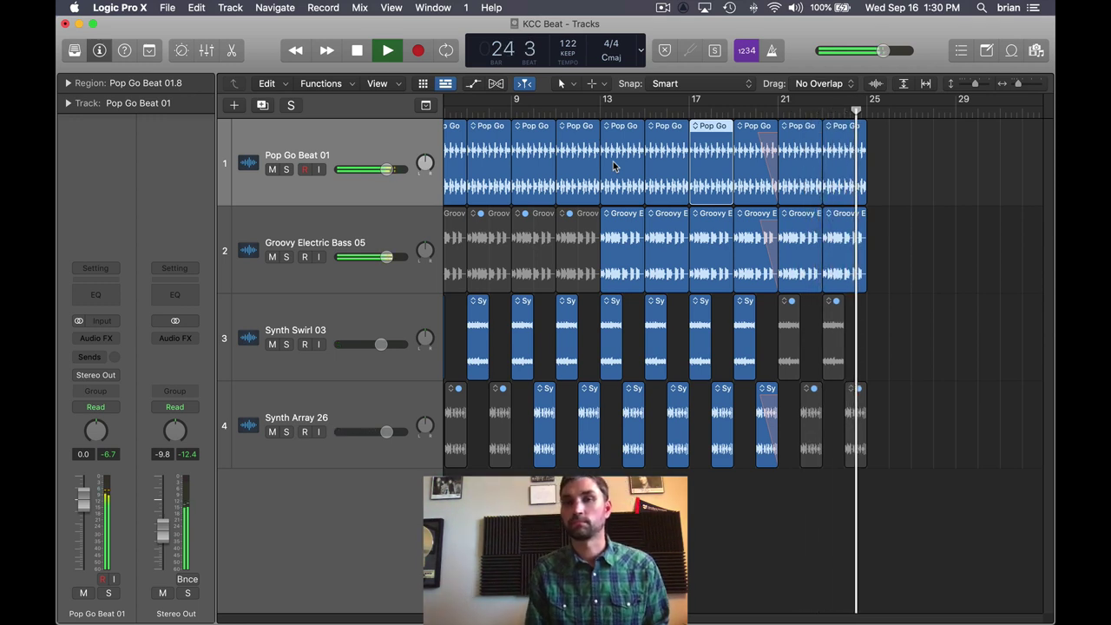
Stop playback and zoom out to show all 24 bars of the arrangement.
key("space")
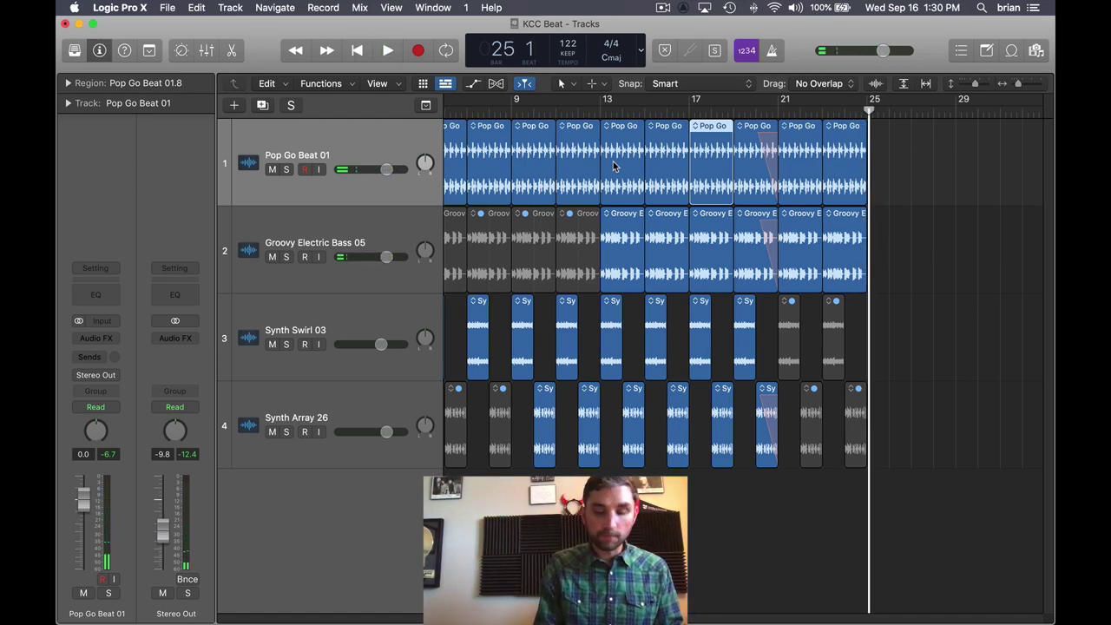
key("super+Left")
key("super+Left")
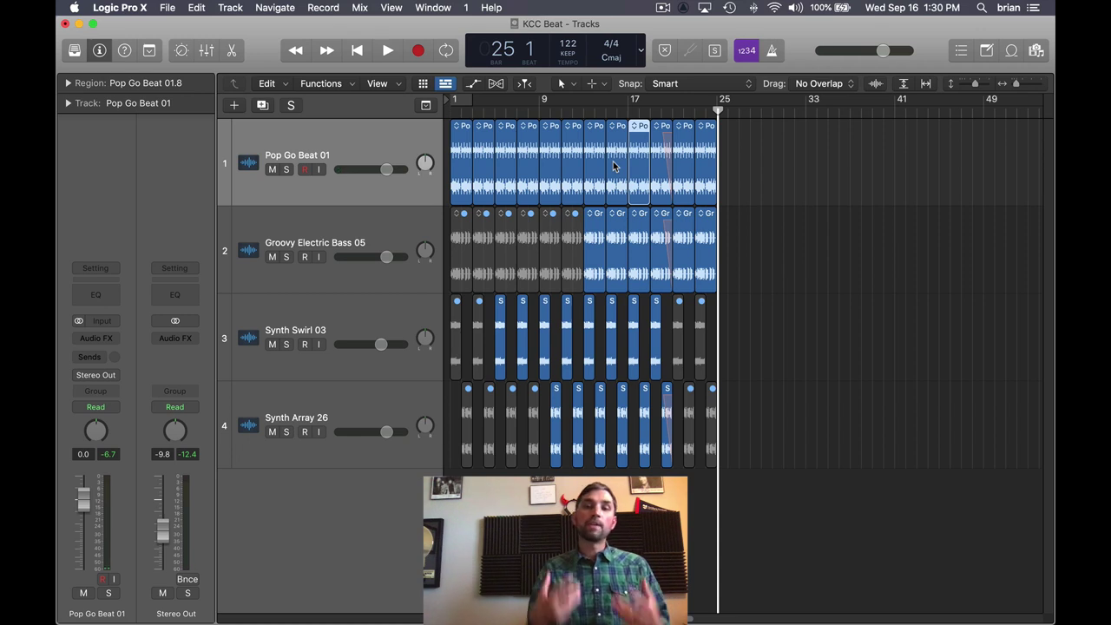